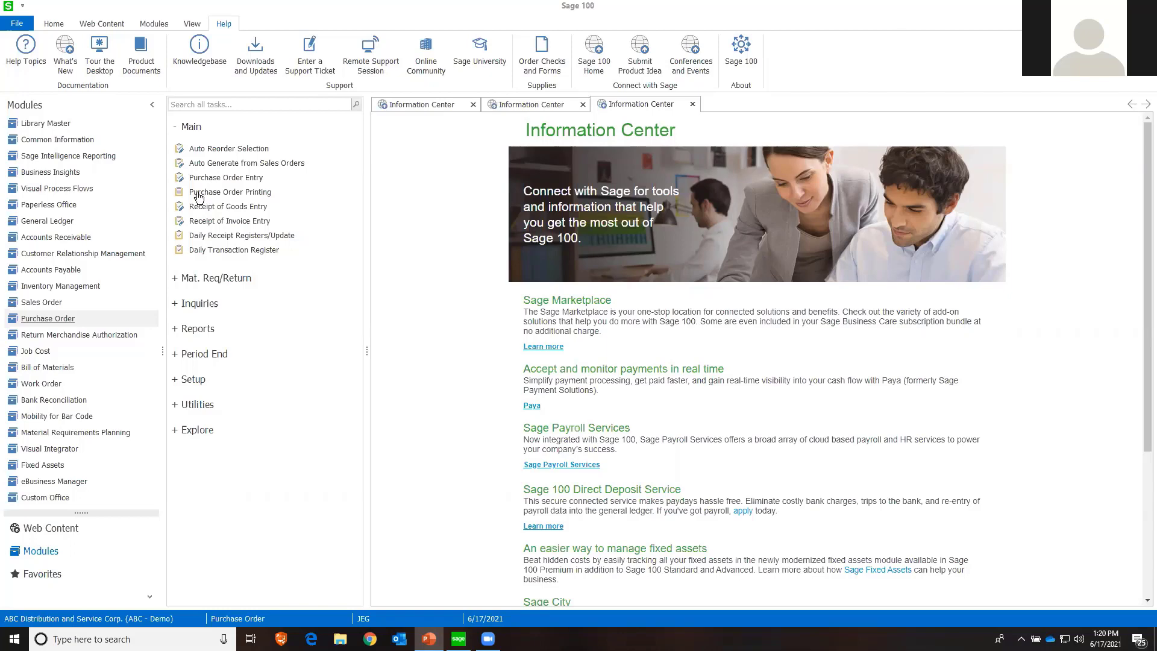
Open the Reverse Check Run utility of the Accounts Payable module
click(54, 271)
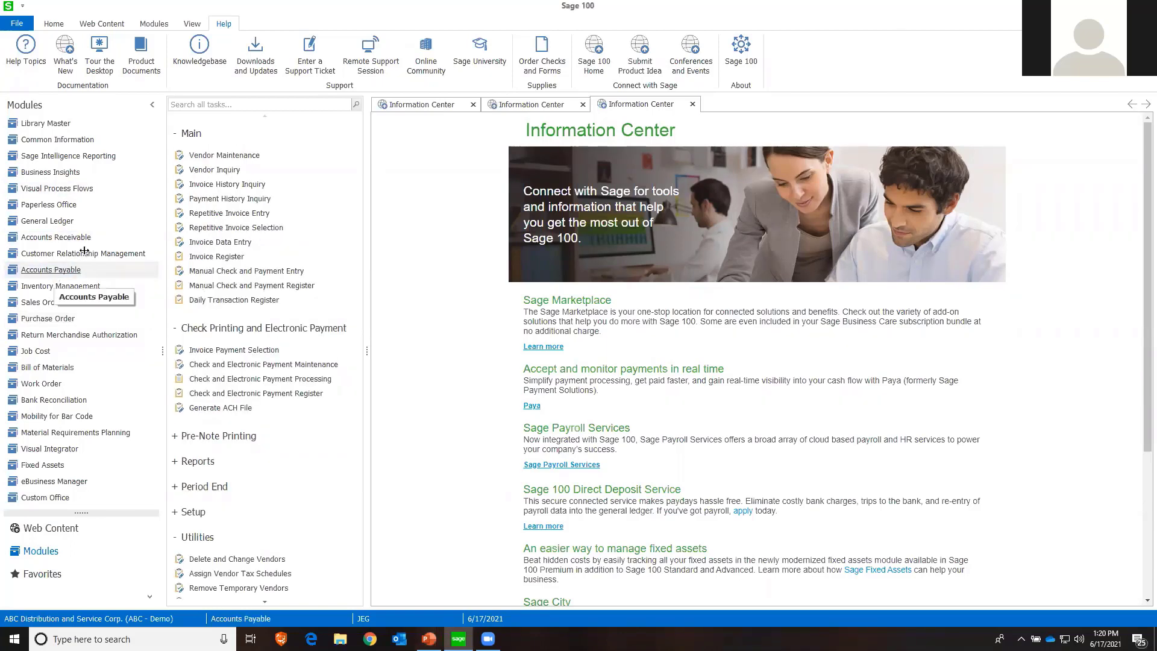
click(175, 133)
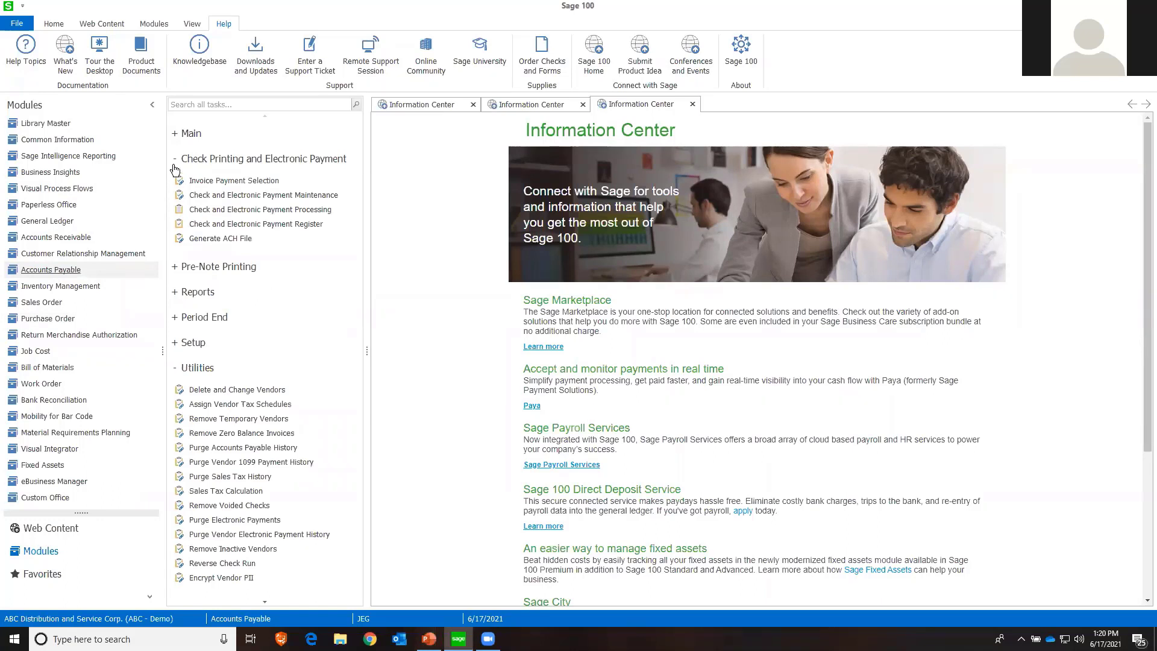
click(174, 159)
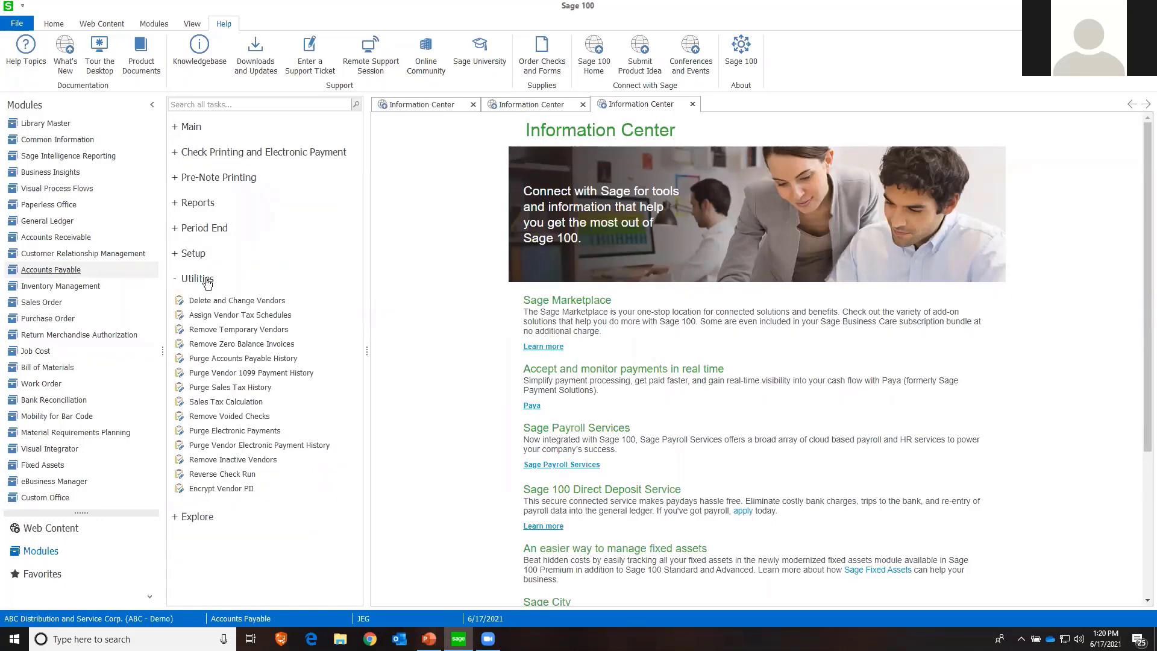
click(221, 475)
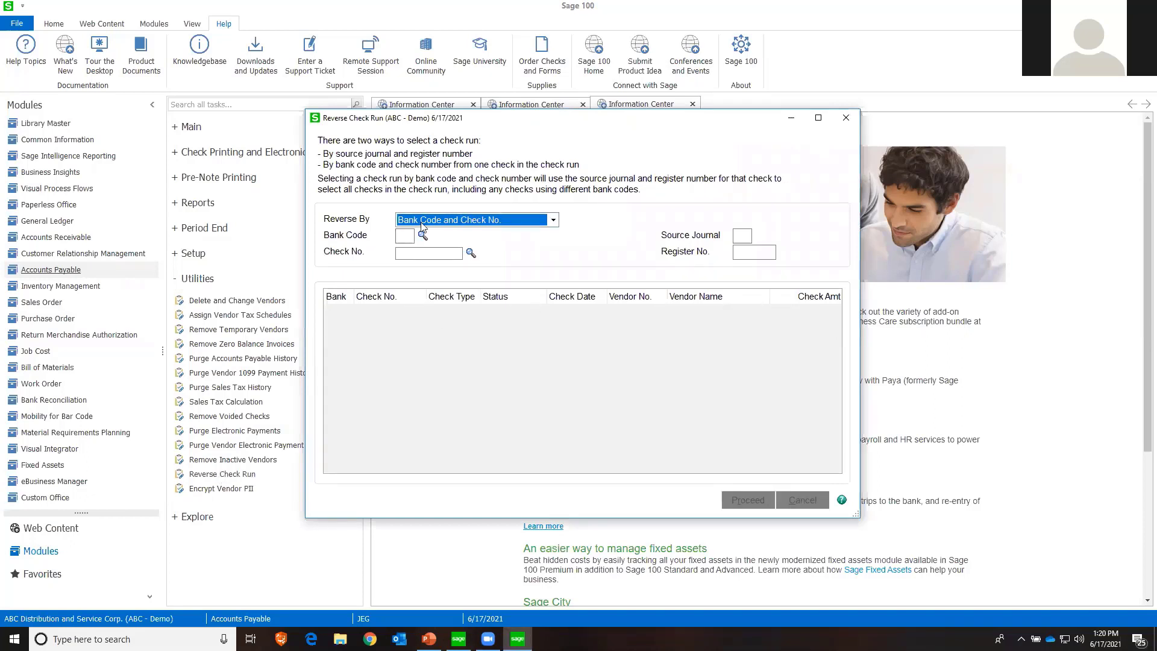
Try Source Journal and Register No. as the reversal method, and return to Bank Code and Check No
click(477, 222)
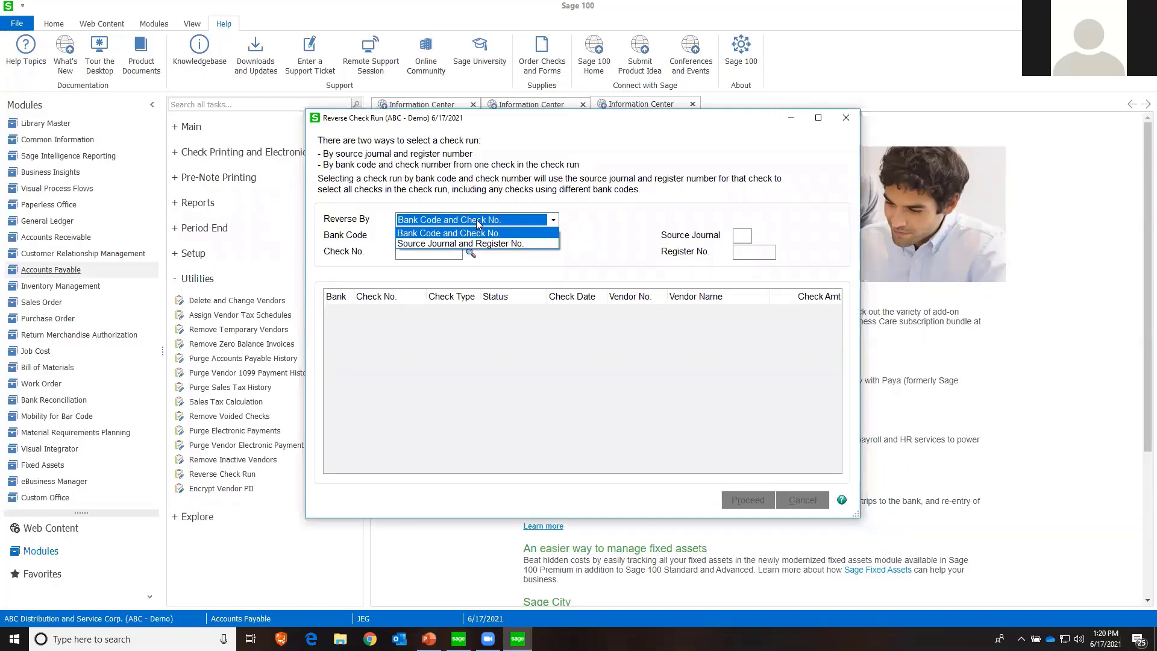
click(478, 221)
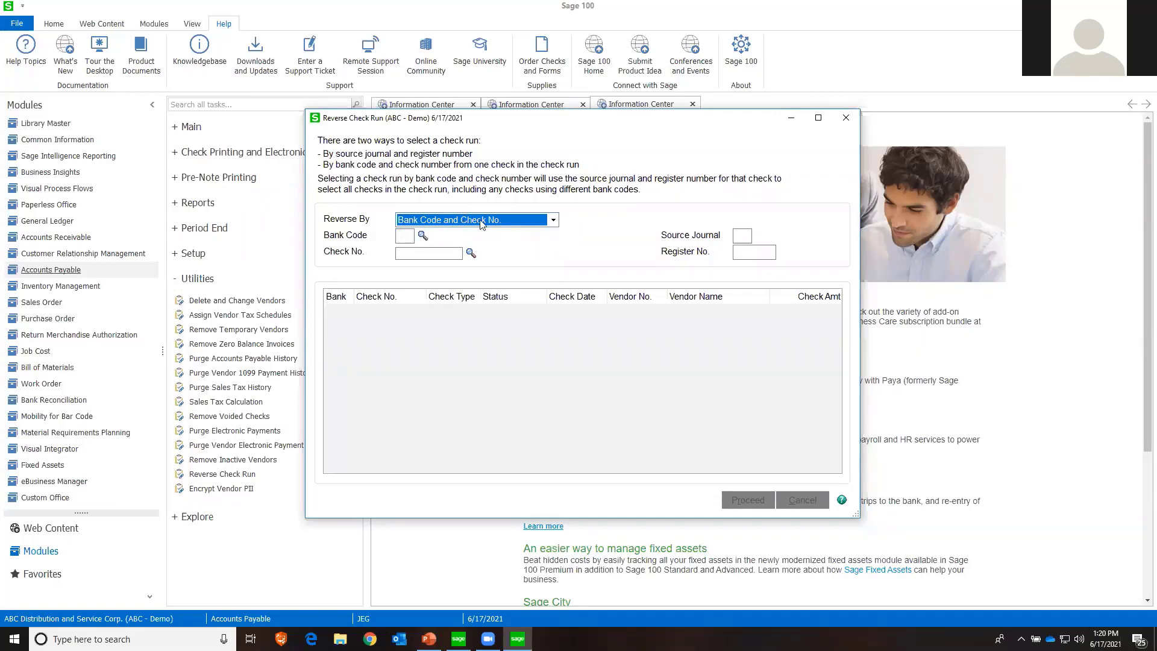
click(481, 224)
click(476, 245)
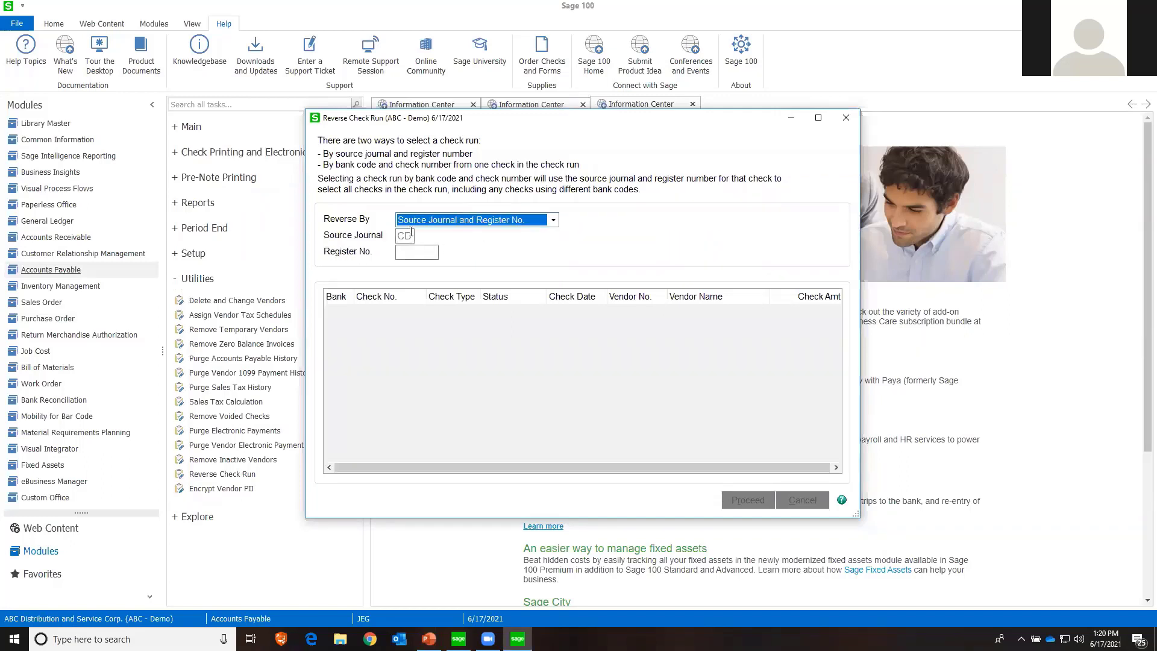
click(511, 220)
click(437, 235)
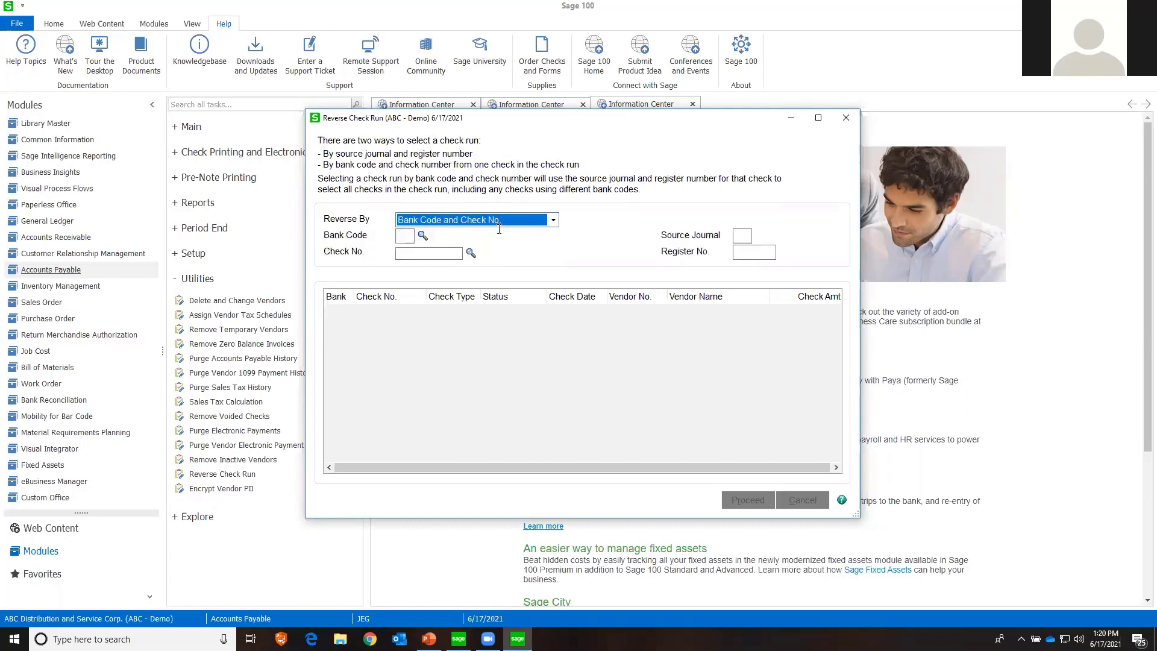
click(404, 237)
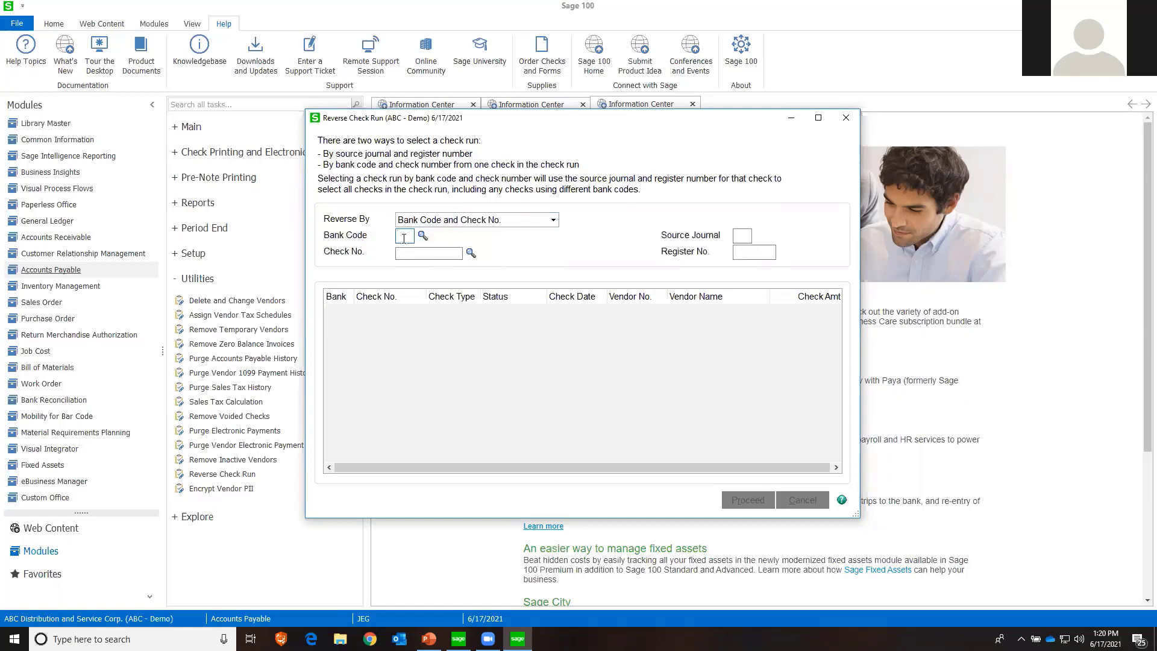
text(D)
key(Tab)
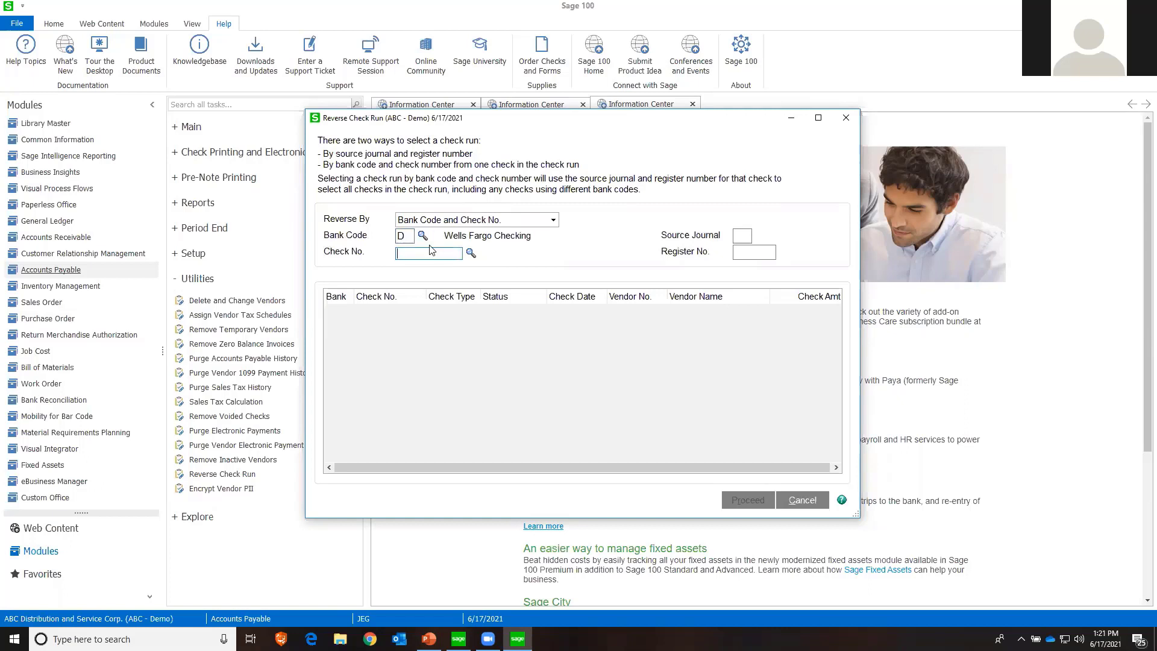
click(470, 253)
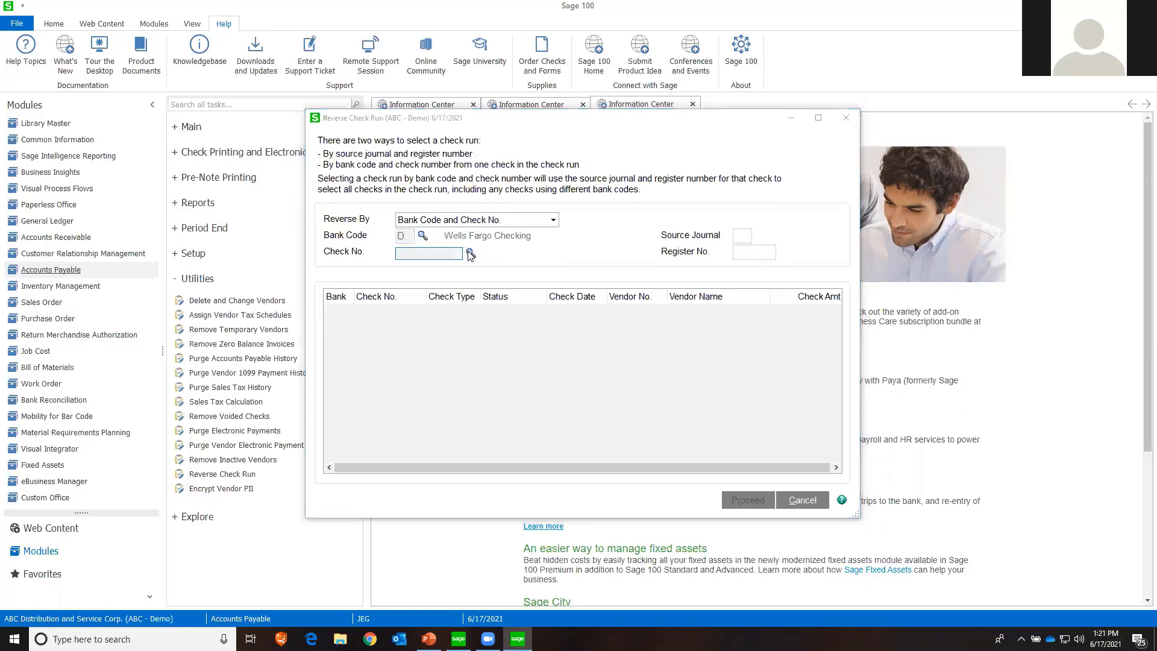
scroll(589, 297, down, 2)
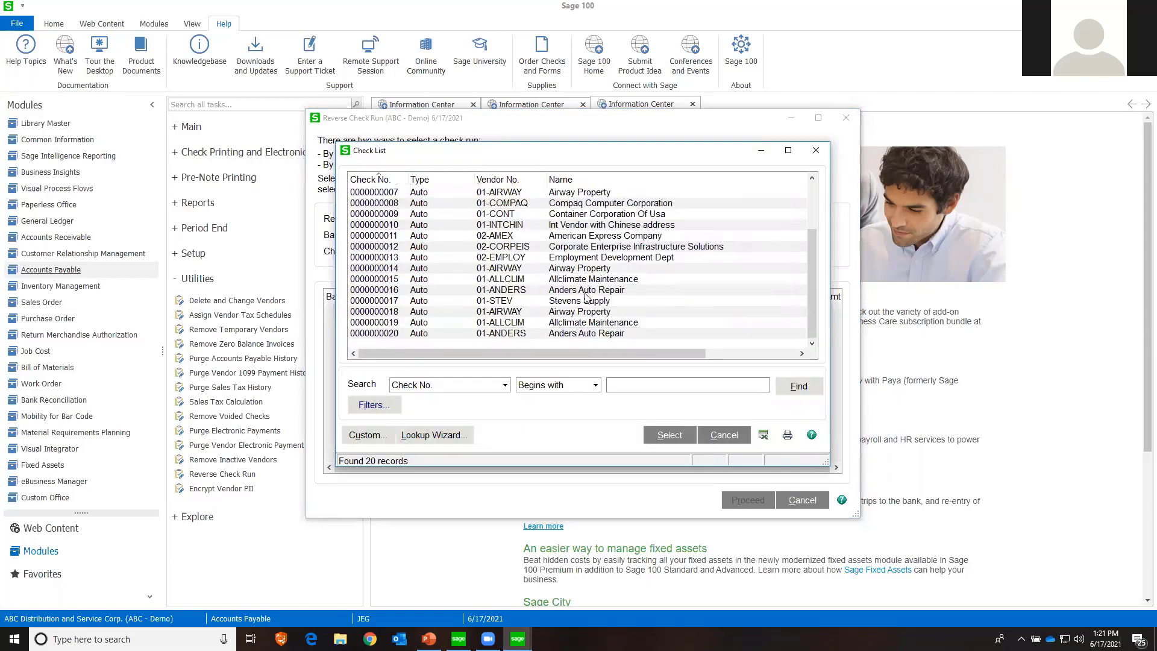
click(388, 312)
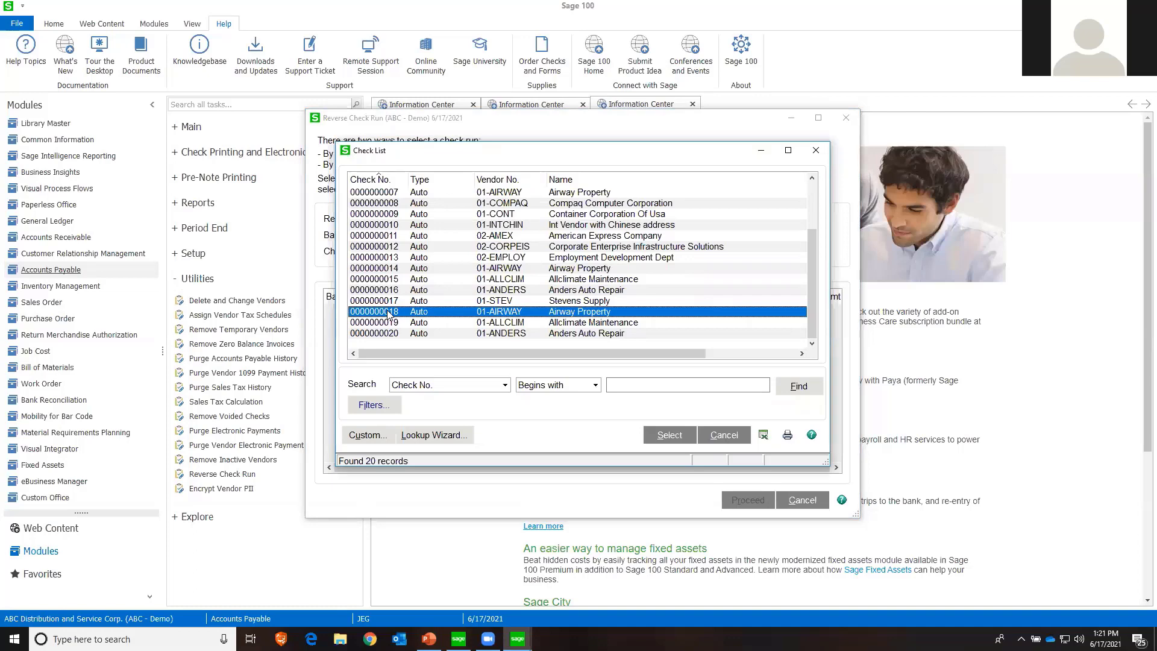
double_click(388, 312)
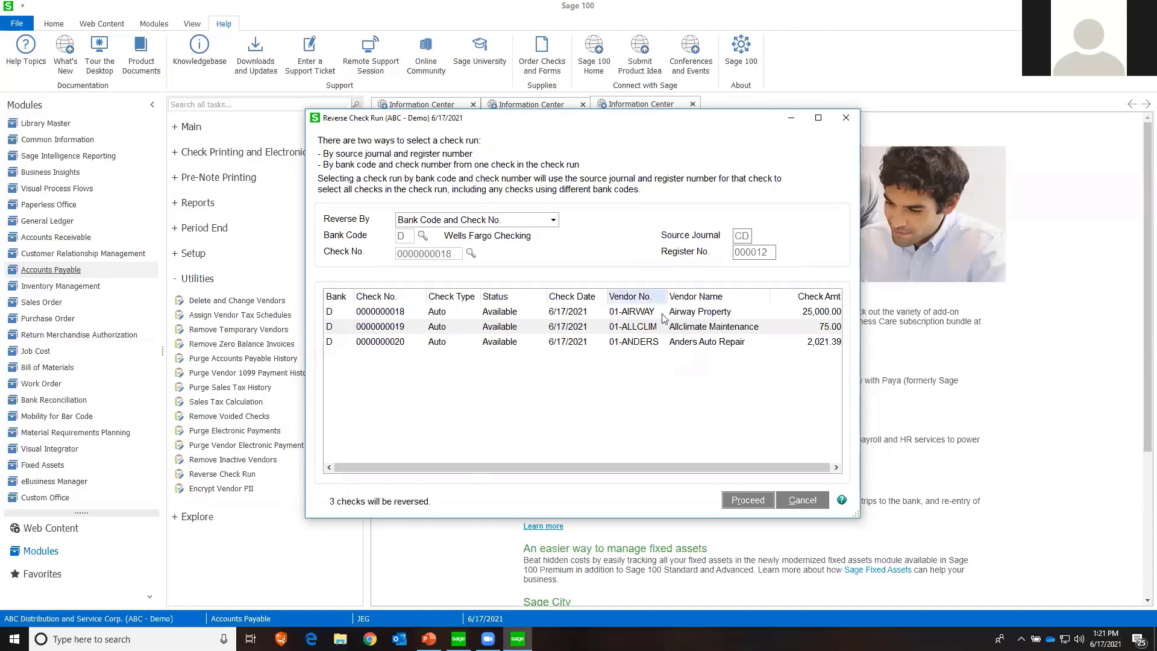
Proceed with the reversal, set the Accounts Payable posting date to 6/17/2025 and preview the Reverse Check Run Register
click(745, 500)
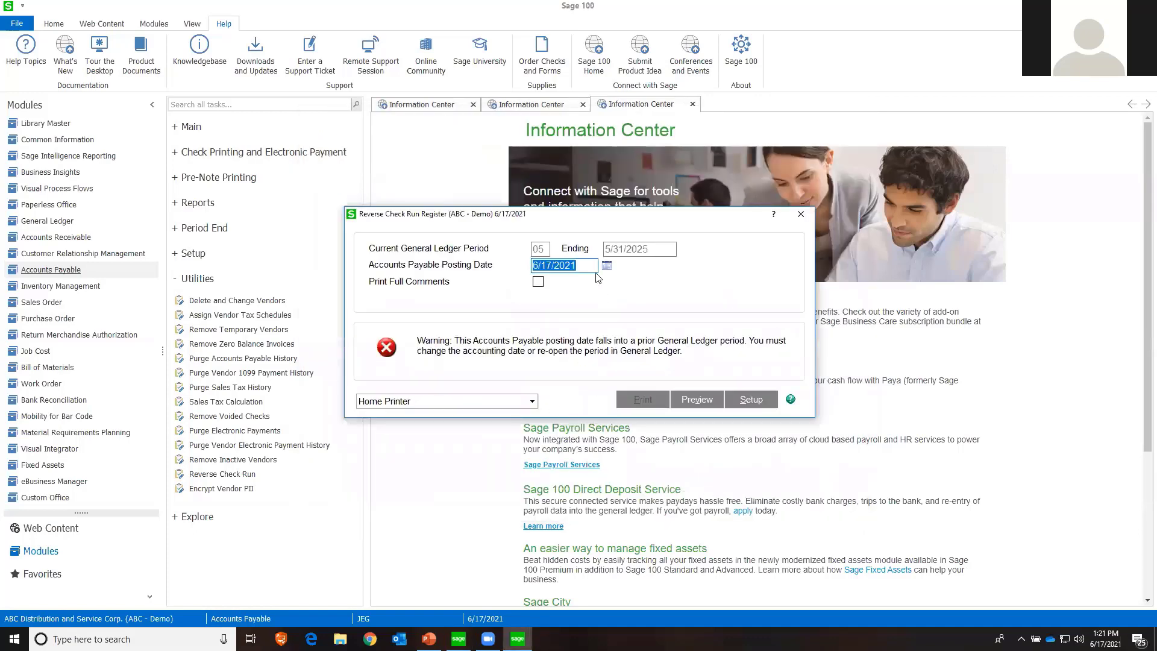
click(591, 265)
key(BackSpace)
text(5)
key(Tab)
click(698, 401)
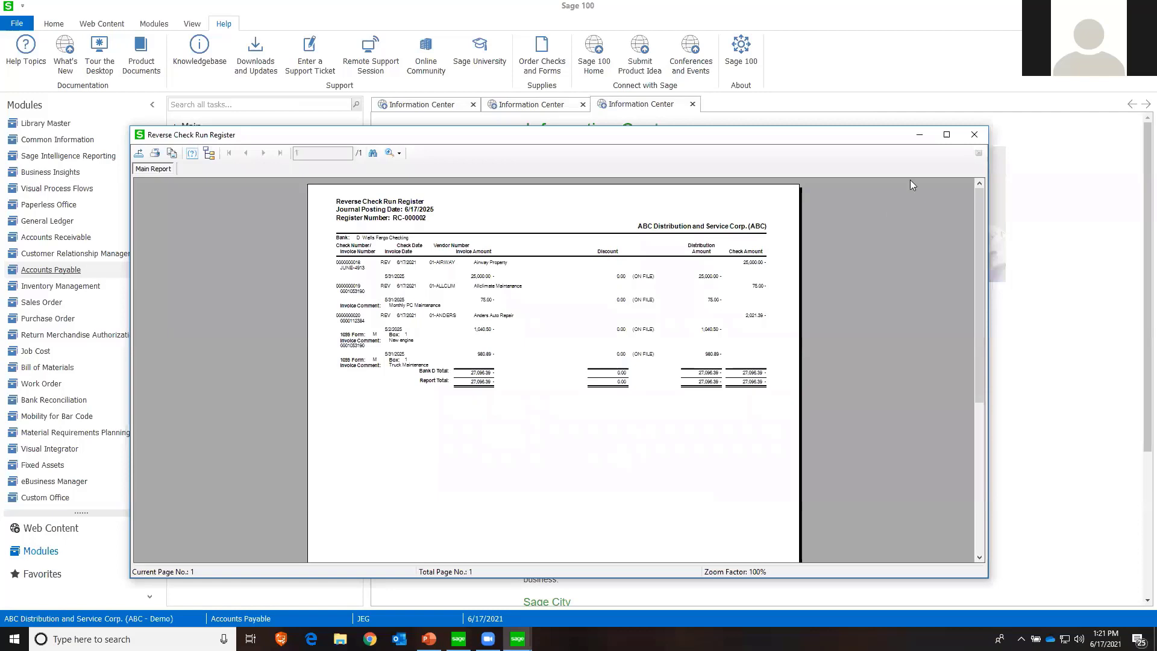
Review the register at page width and the recap by division, and update the Reverse Check Run Register
click(946, 135)
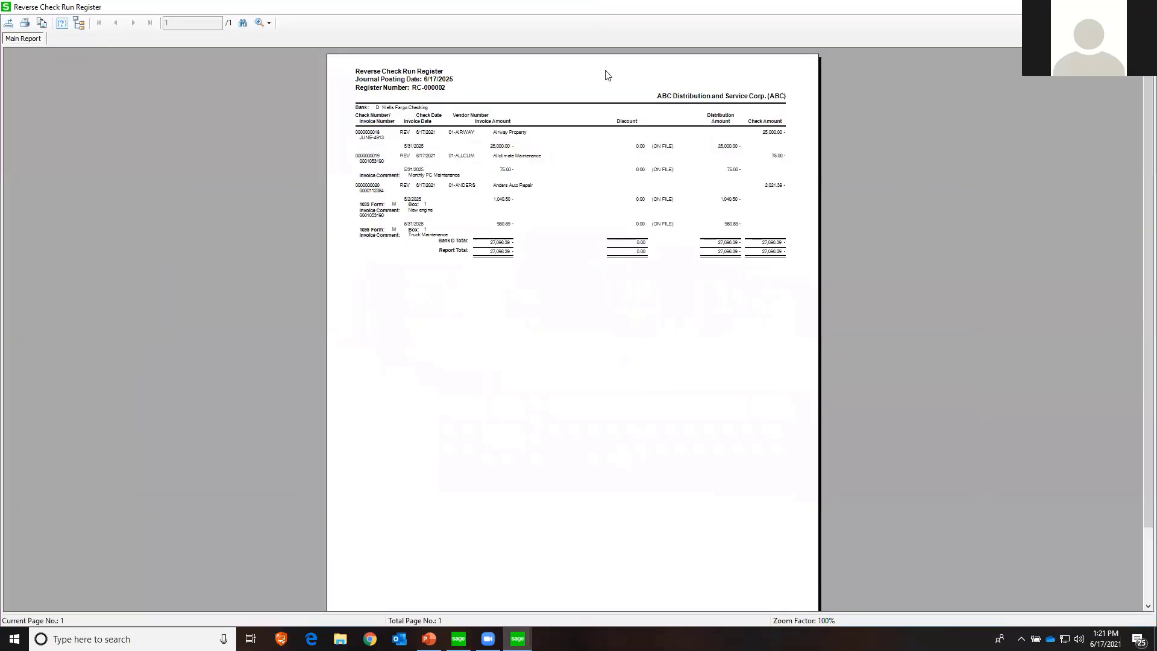
click(262, 22)
click(272, 40)
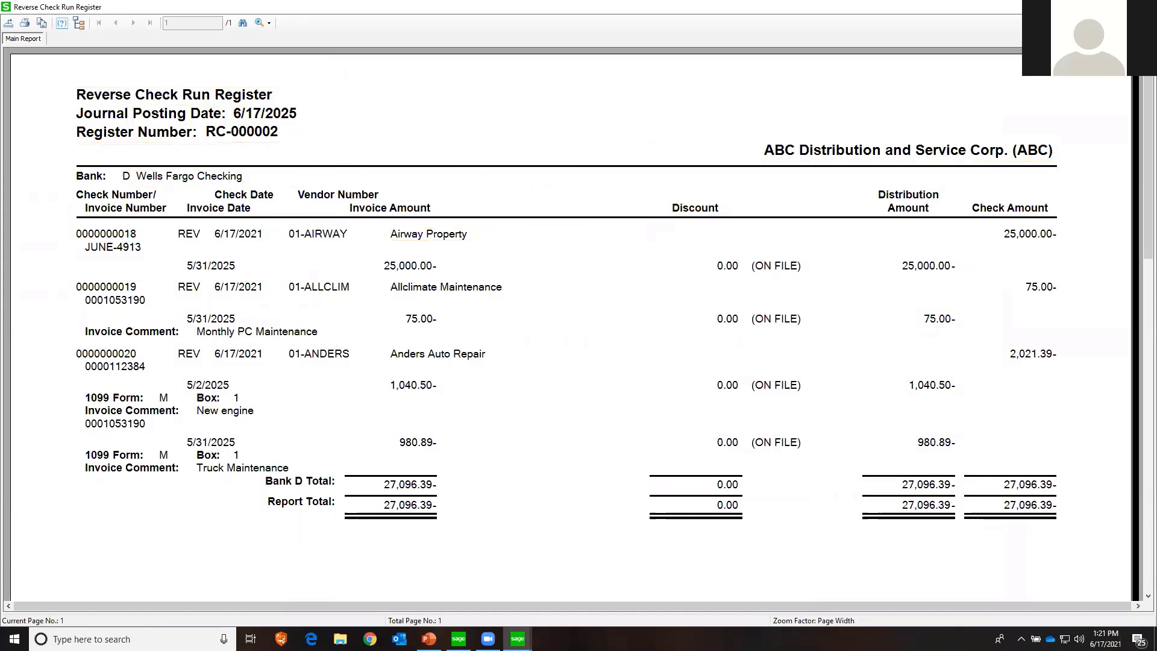
click(1143, 7)
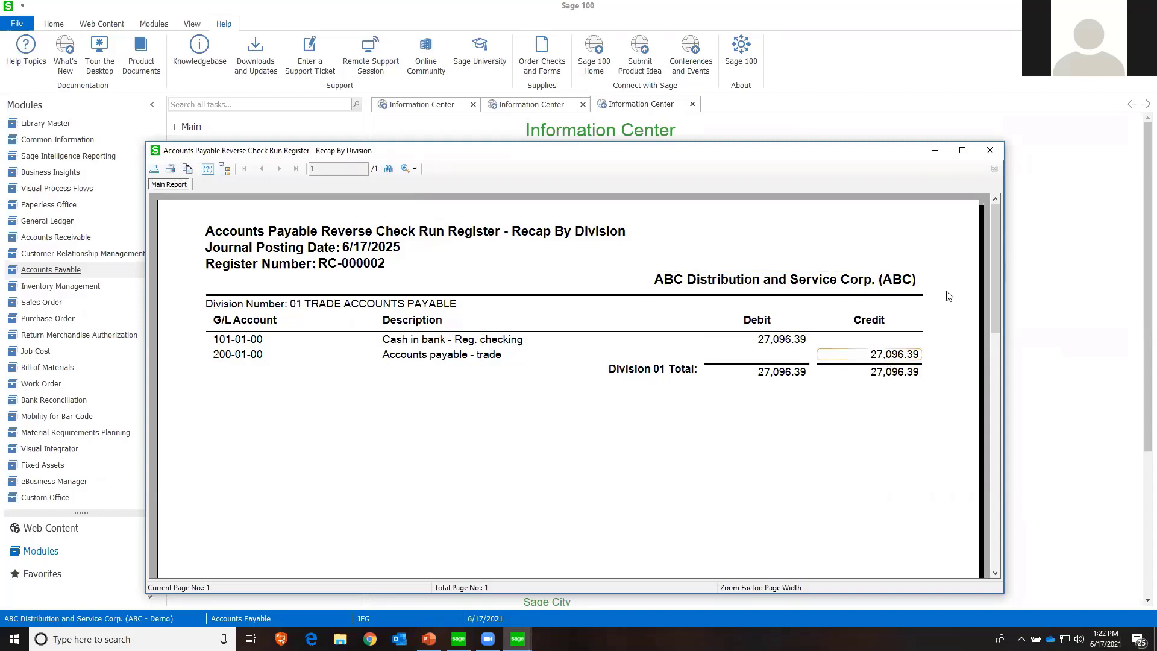
click(990, 150)
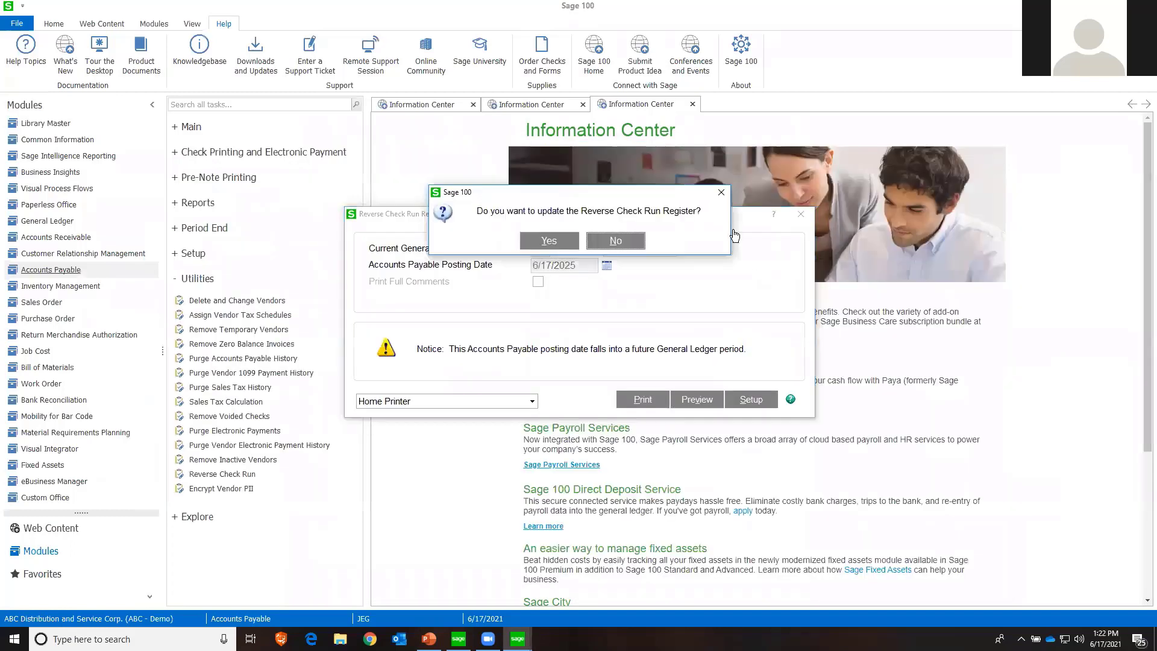
click(553, 244)
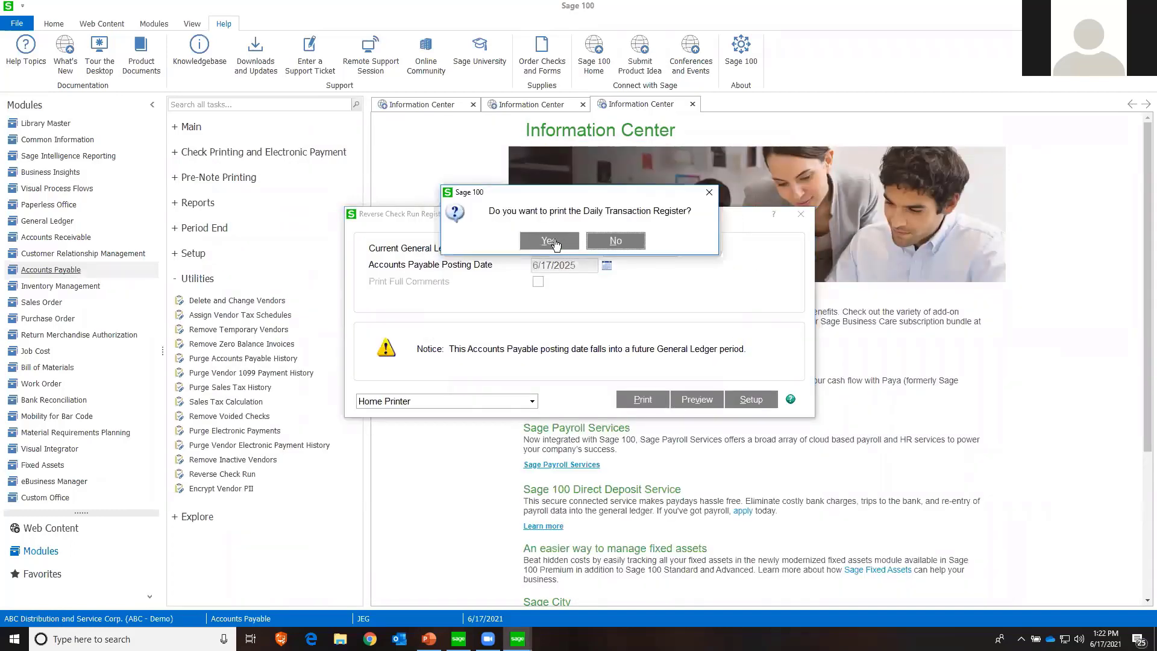
Preview the Accounts Payable Daily Transaction Register and accept its update
click(555, 244)
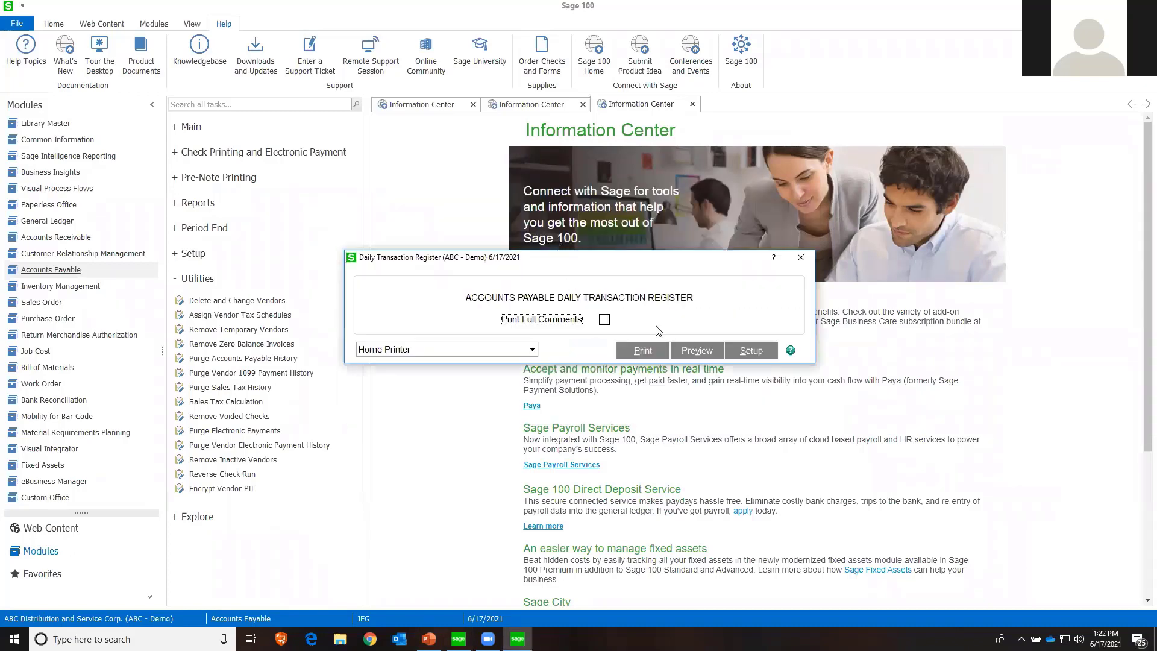
click(686, 351)
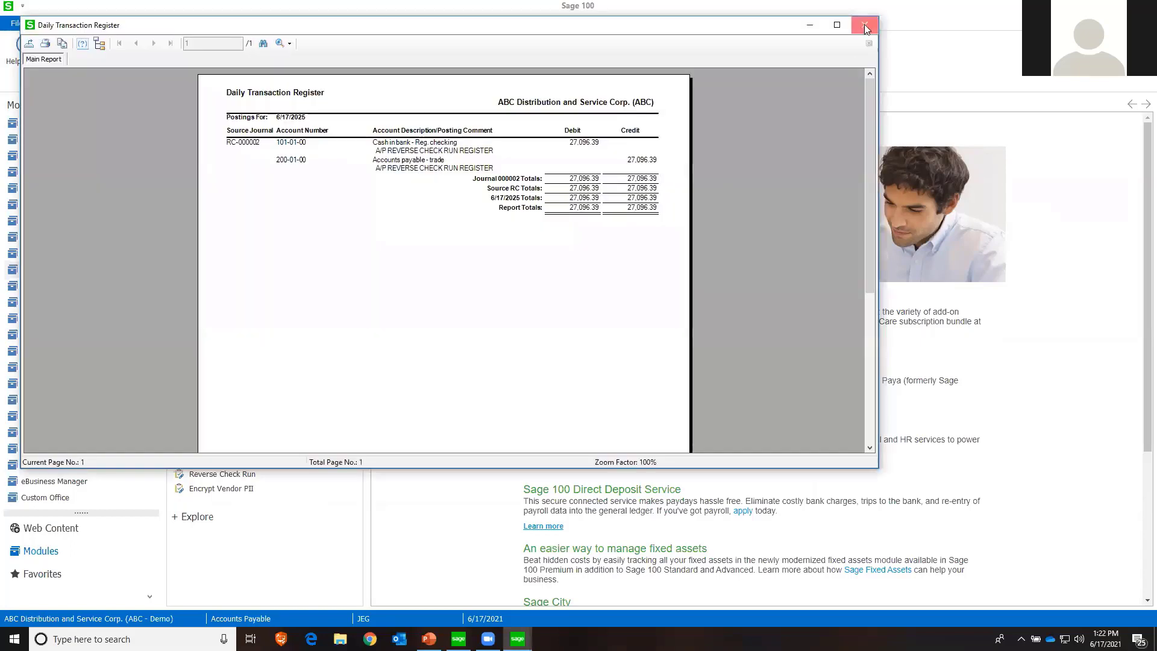
click(864, 26)
click(570, 242)
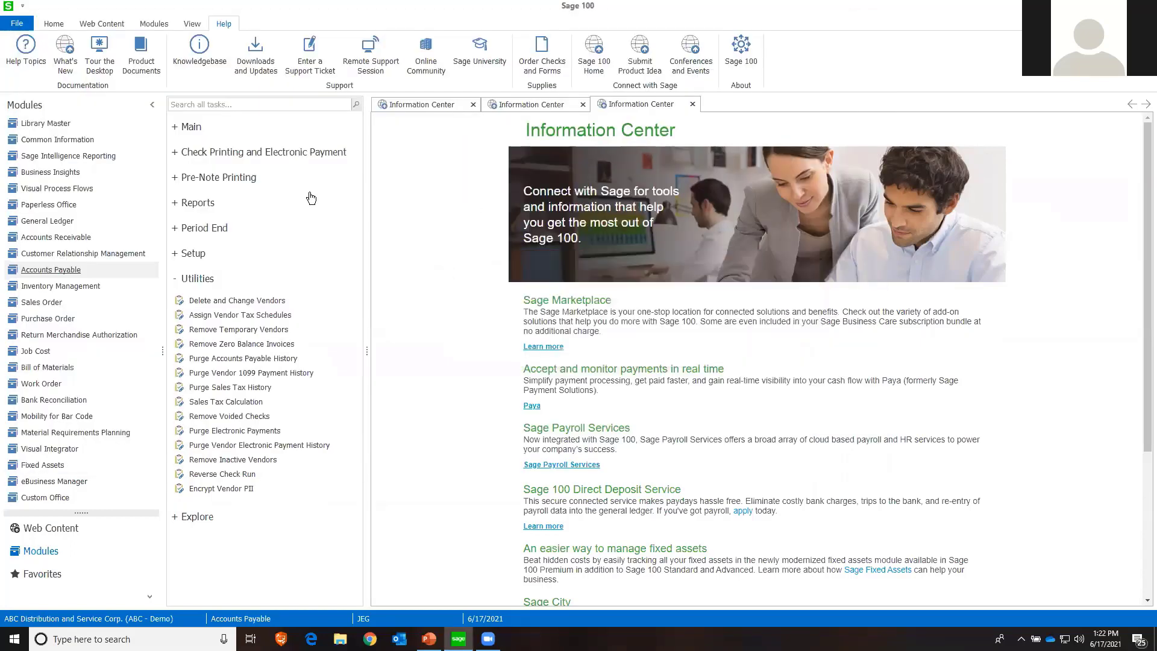
Open vendor 01-AIRWAY in Vendor Maintenance and review its invoice list
click(187, 129)
click(224, 155)
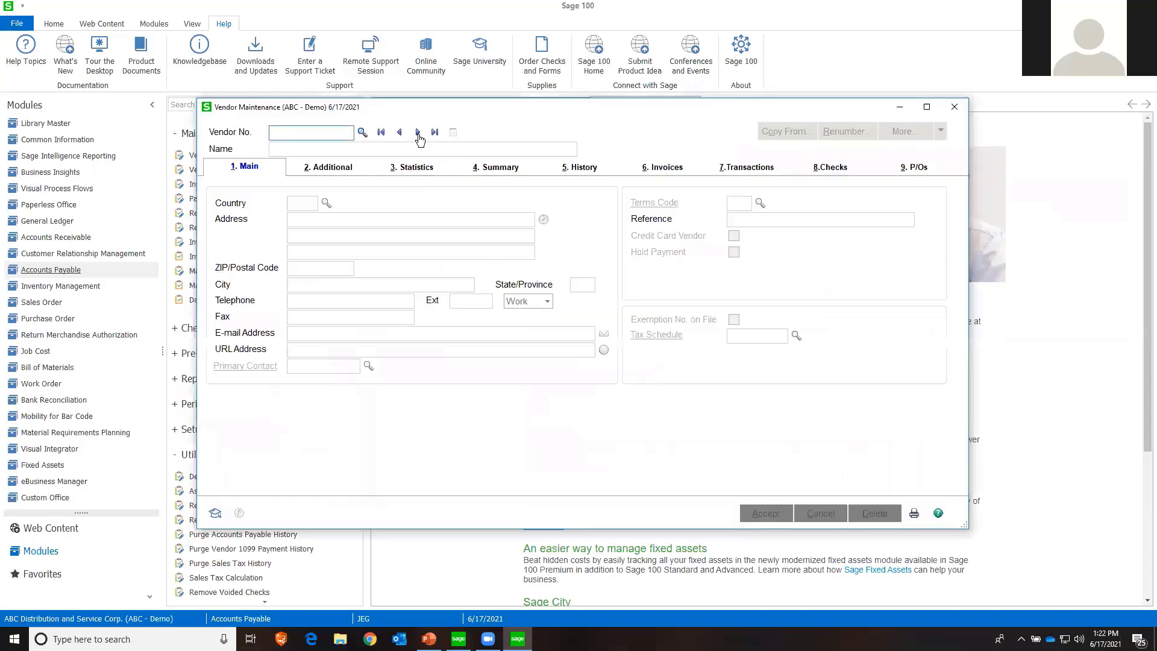
click(417, 131)
click(660, 170)
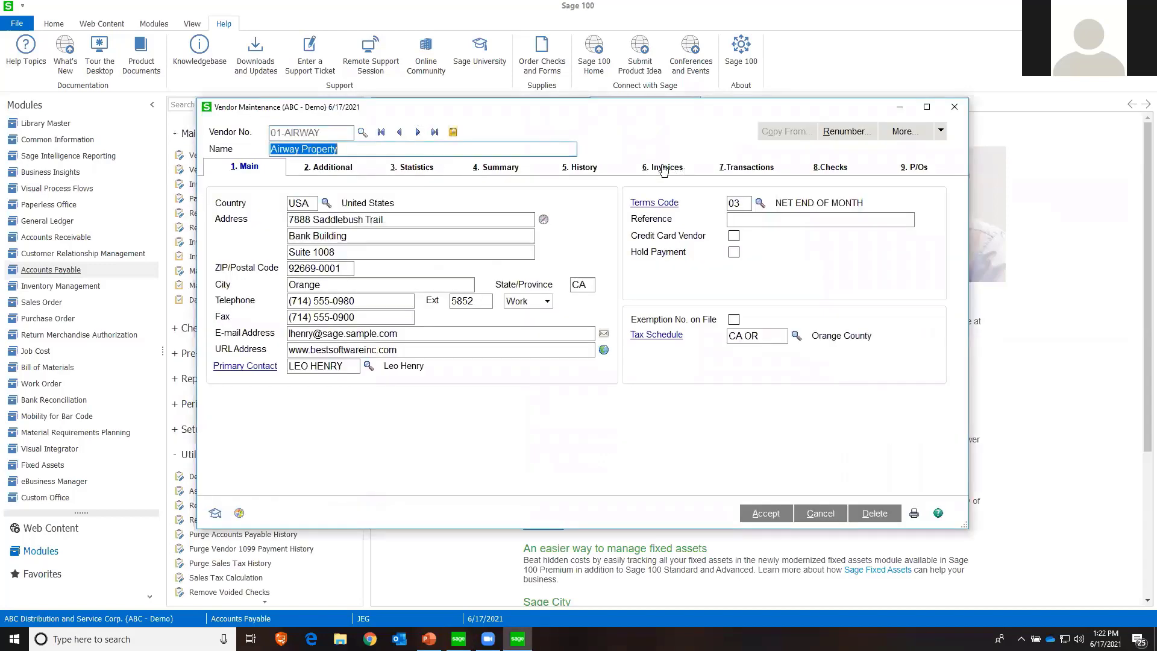
scroll(585, 285, down, 2)
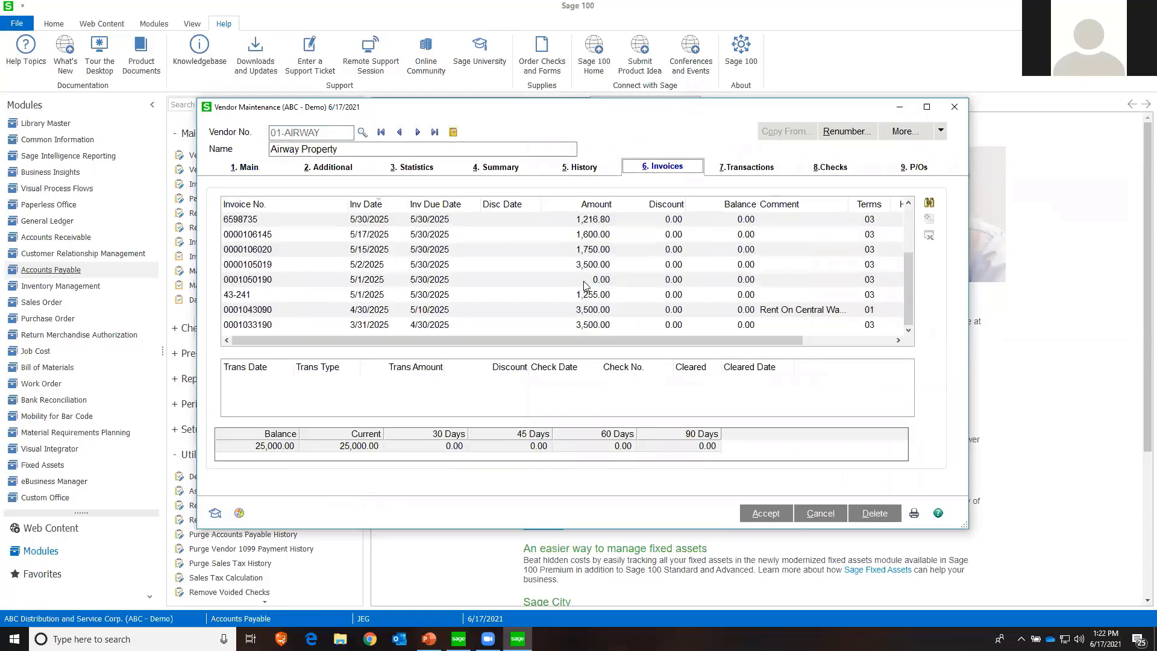
scroll(585, 286, up, 2)
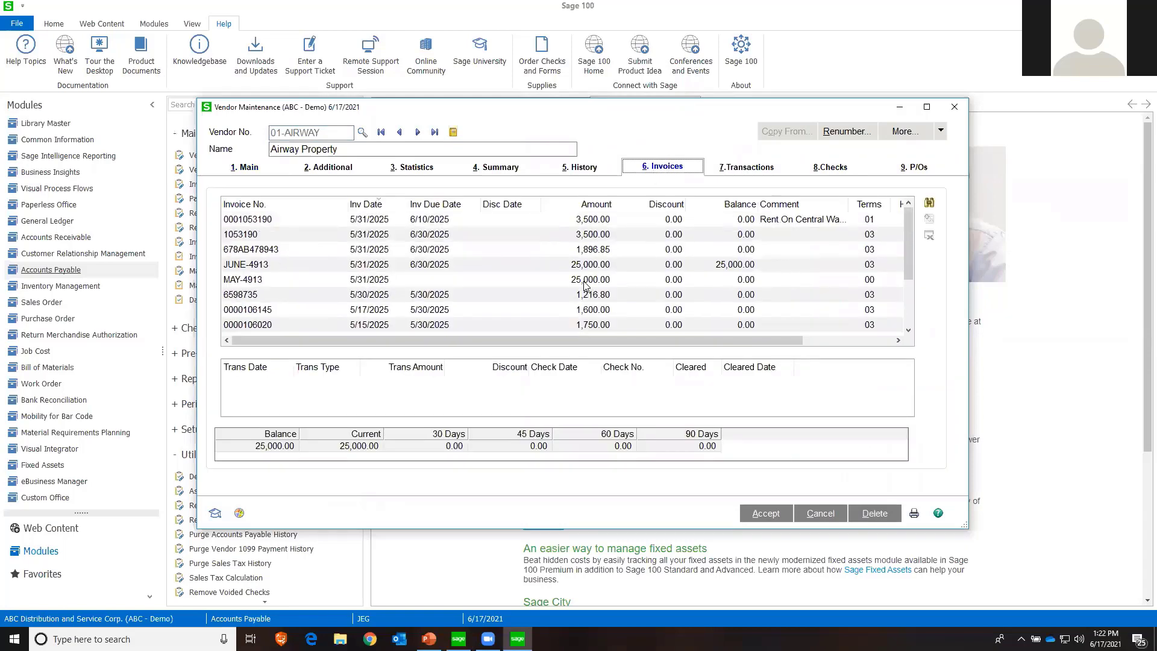
click(829, 168)
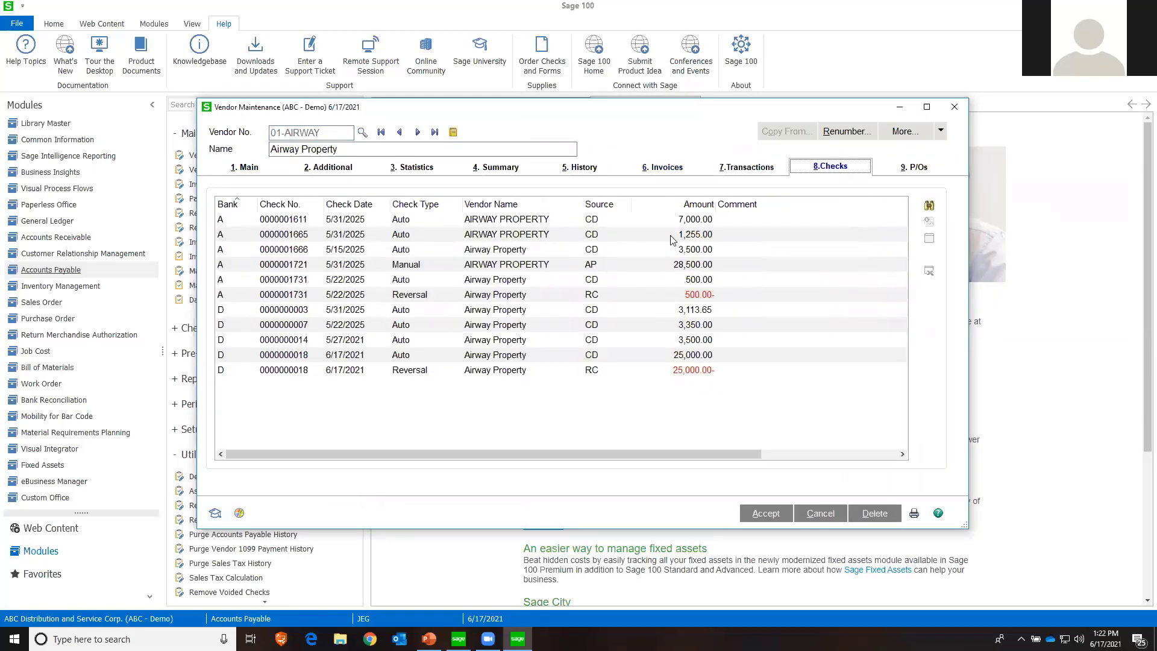
click(509, 359)
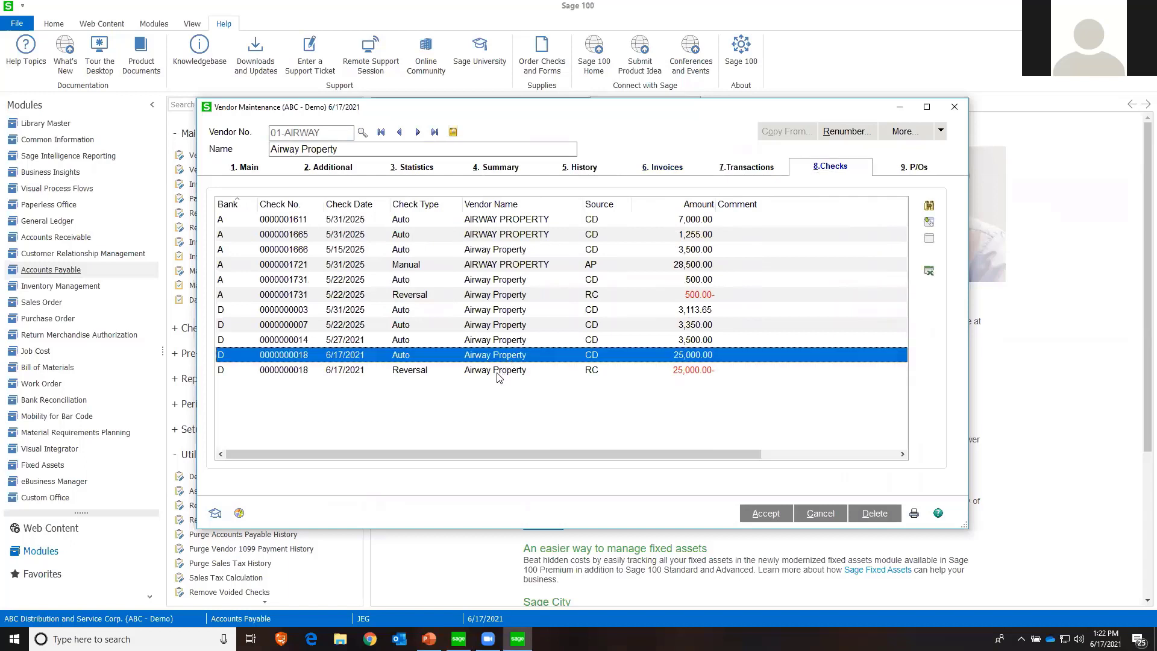
click(505, 372)
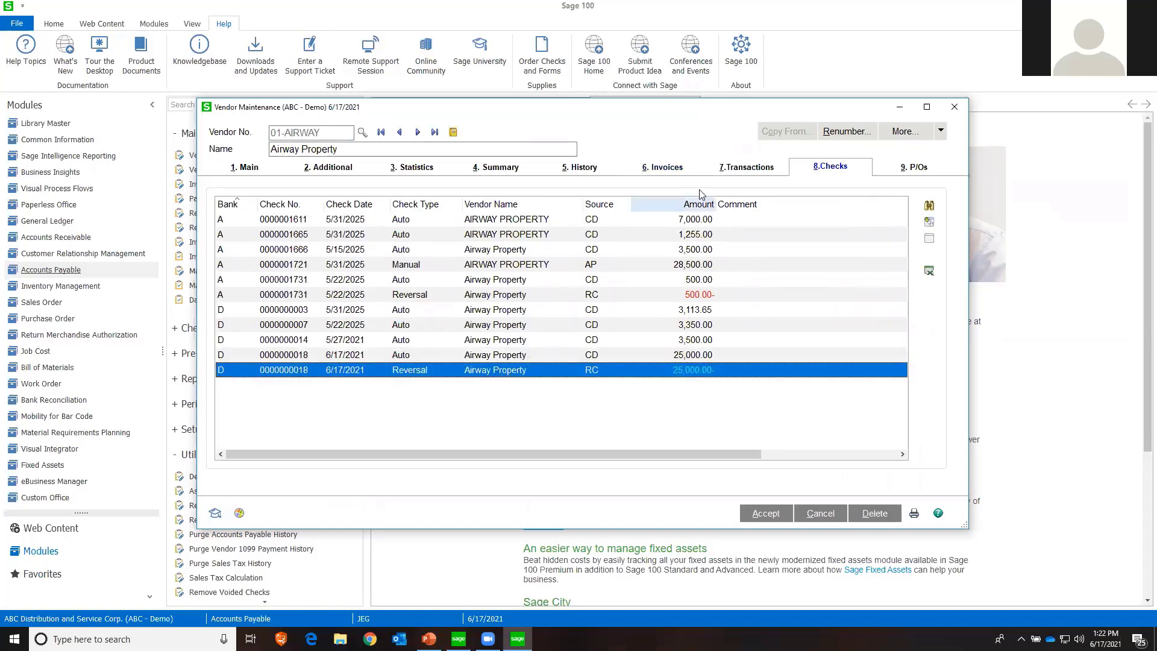
Examine both payment transactions of the vendor's invoice JUNE-4913
click(666, 171)
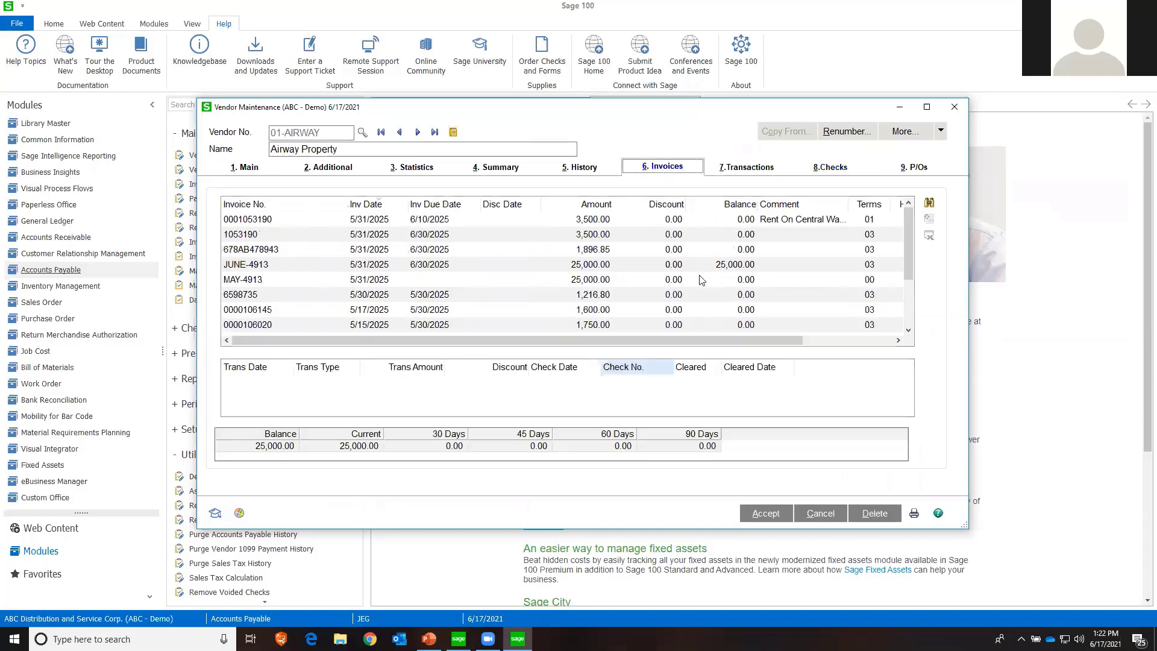
click(632, 268)
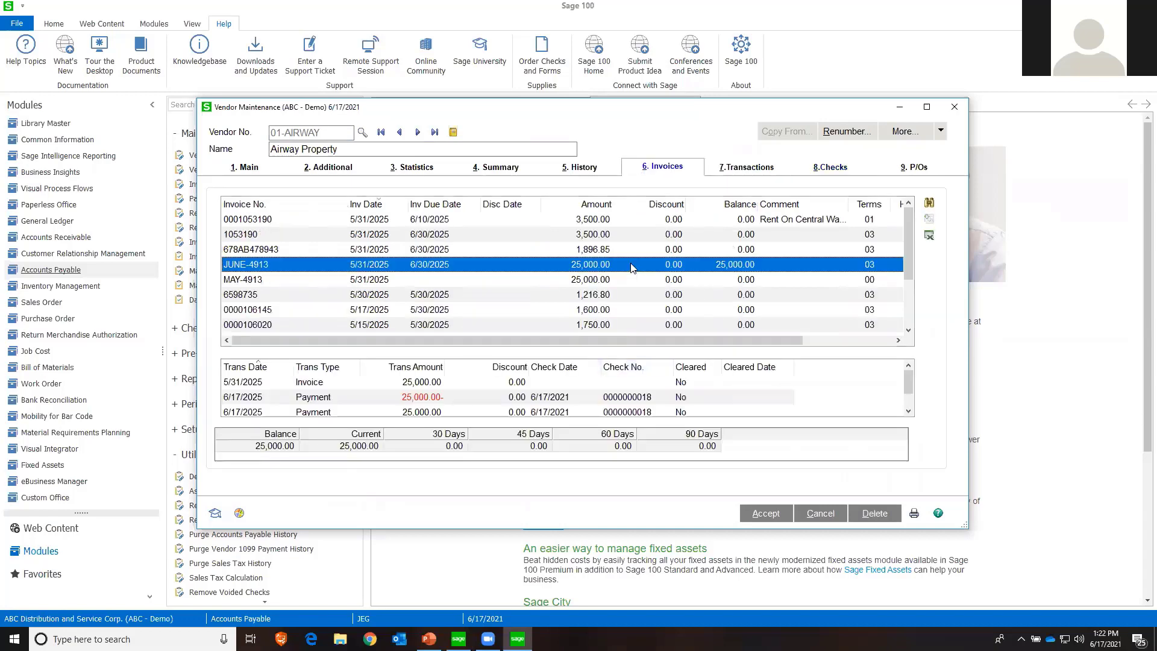
click(307, 401)
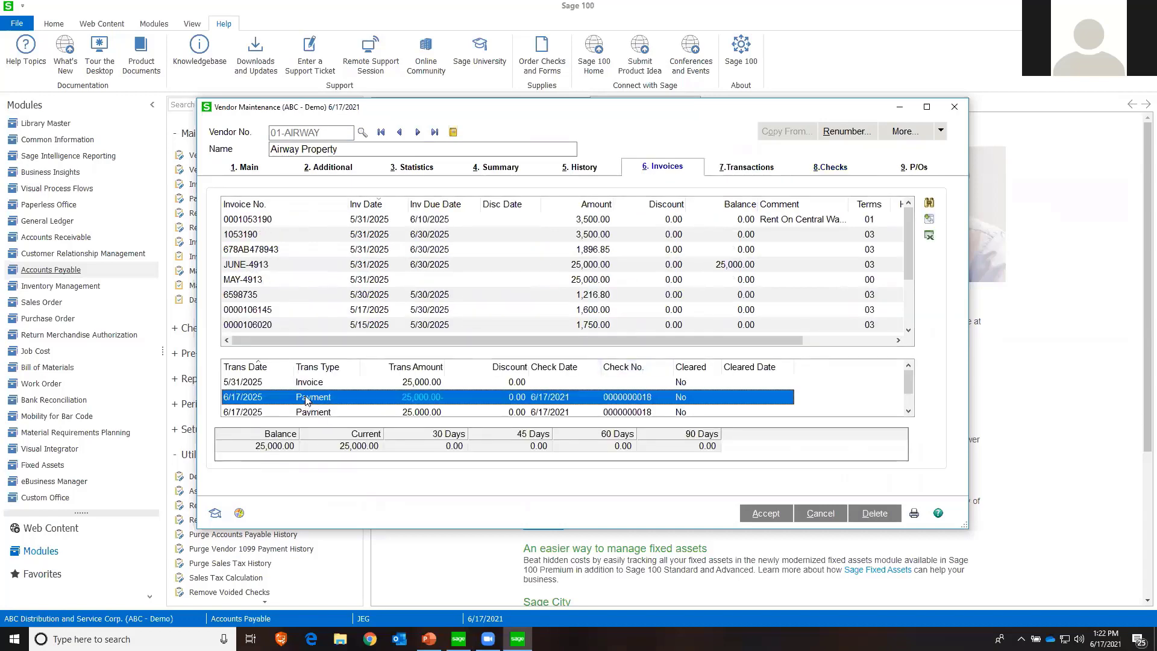
click(300, 413)
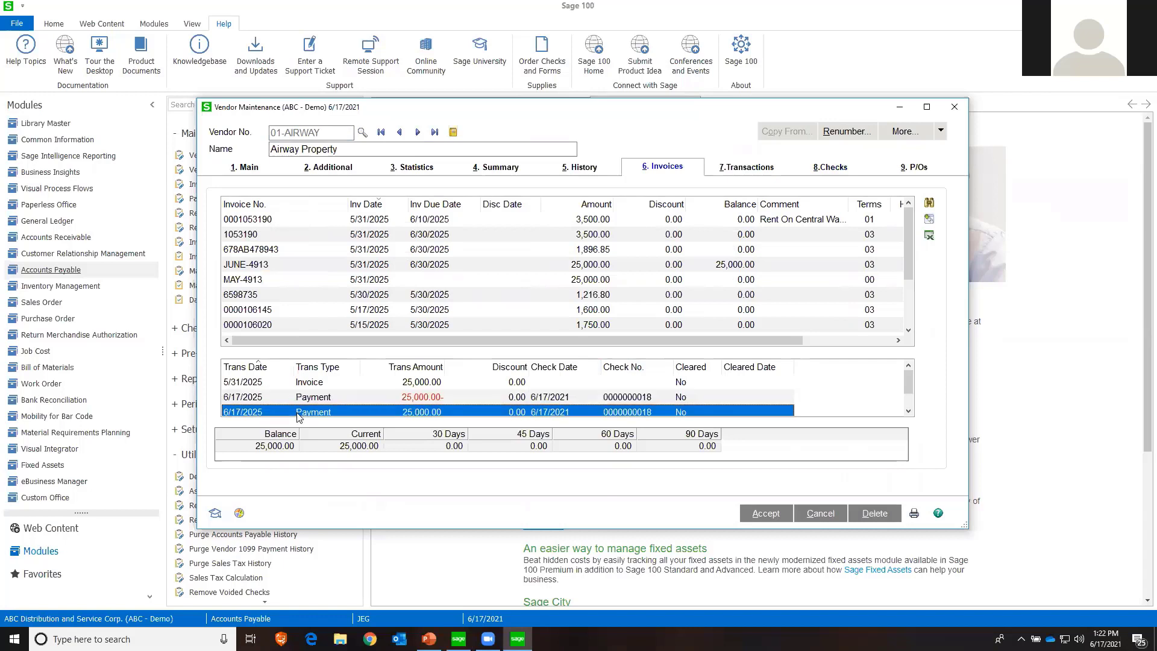
Examine the balance of invoice JUNE-4913, clear the vendor record and close Vendor Maintenance
click(737, 266)
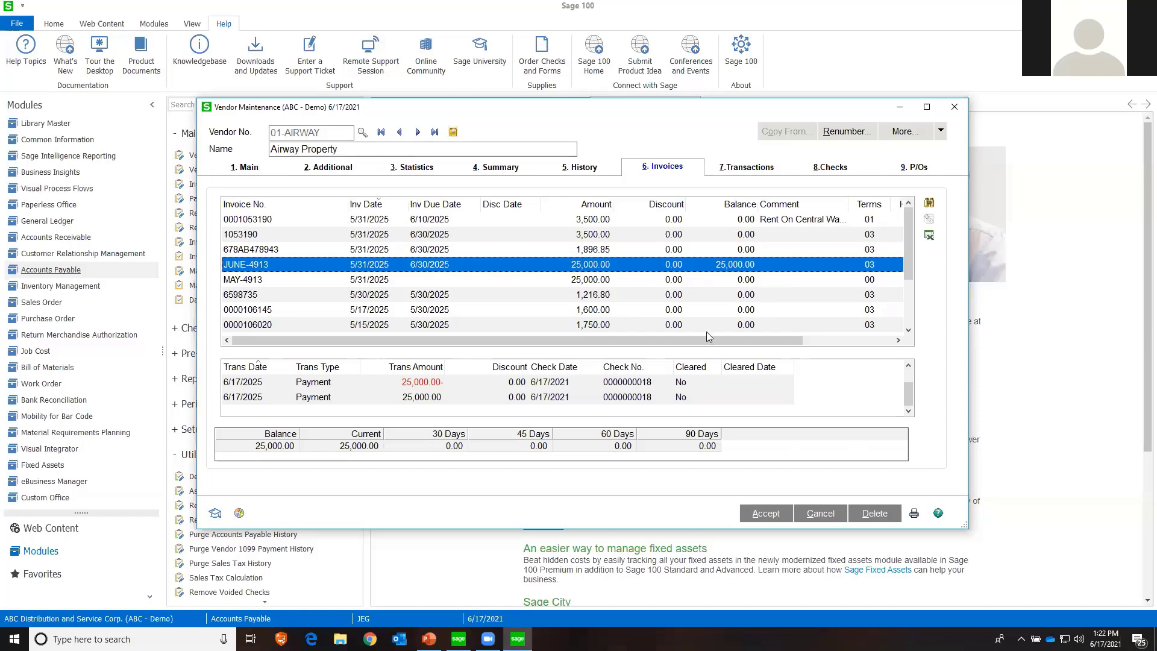
click(825, 515)
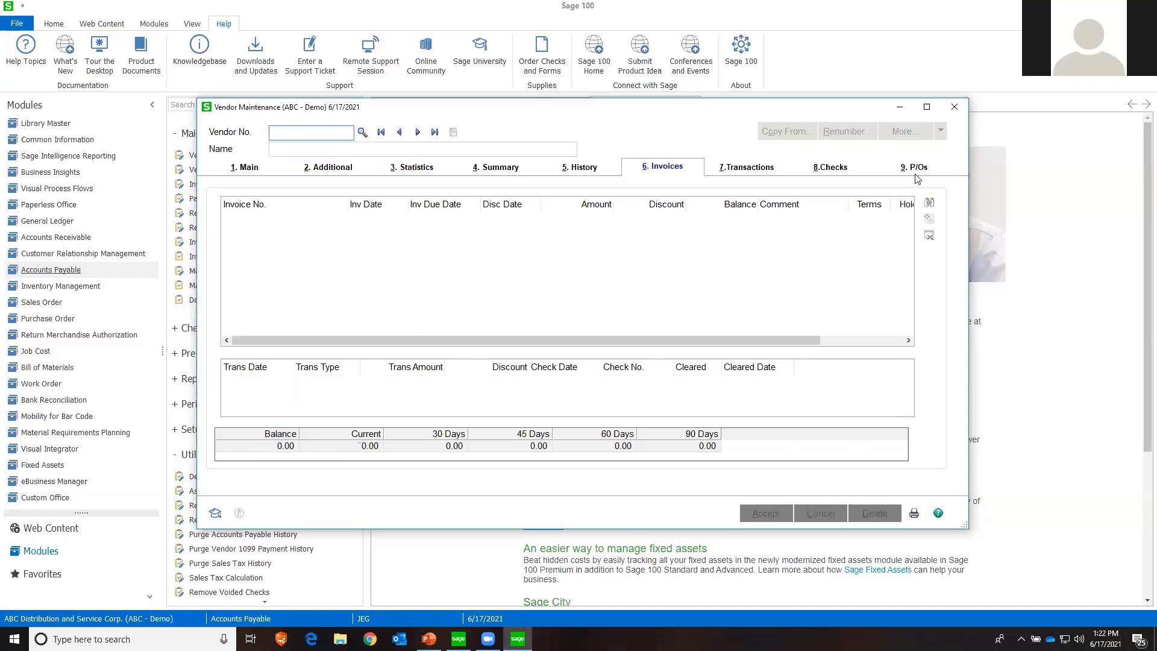
click(955, 107)
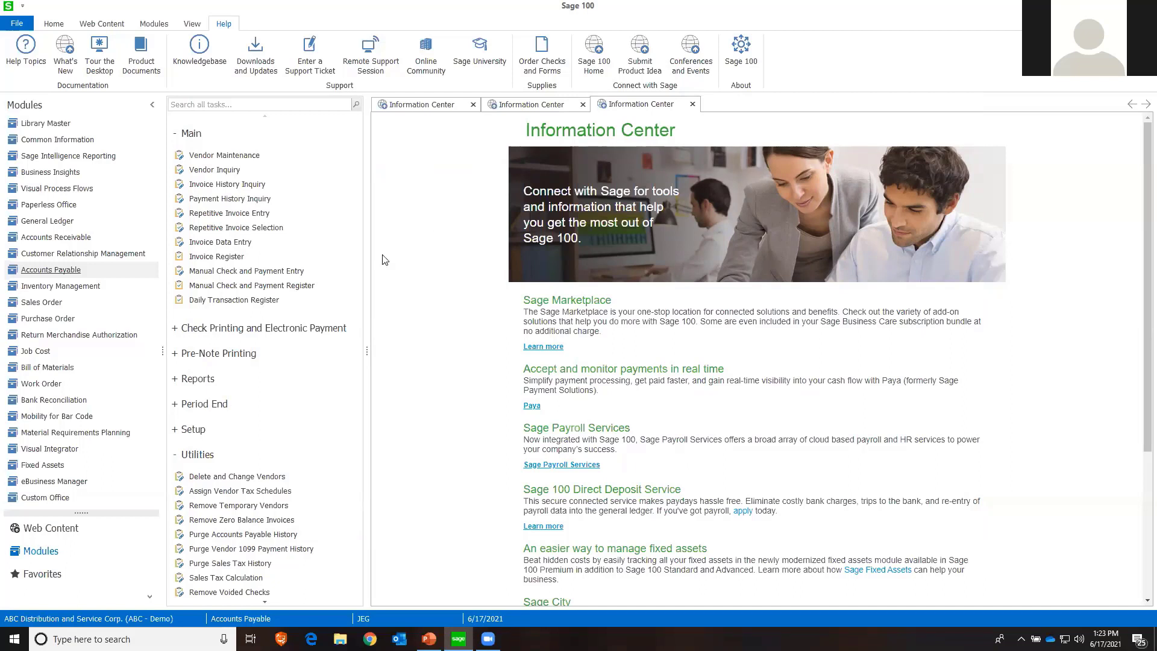
Start a new receipt in Purchase Order's Receipt of Goods Entry for the United Computers purchase order dated 5/5/2025
click(87, 319)
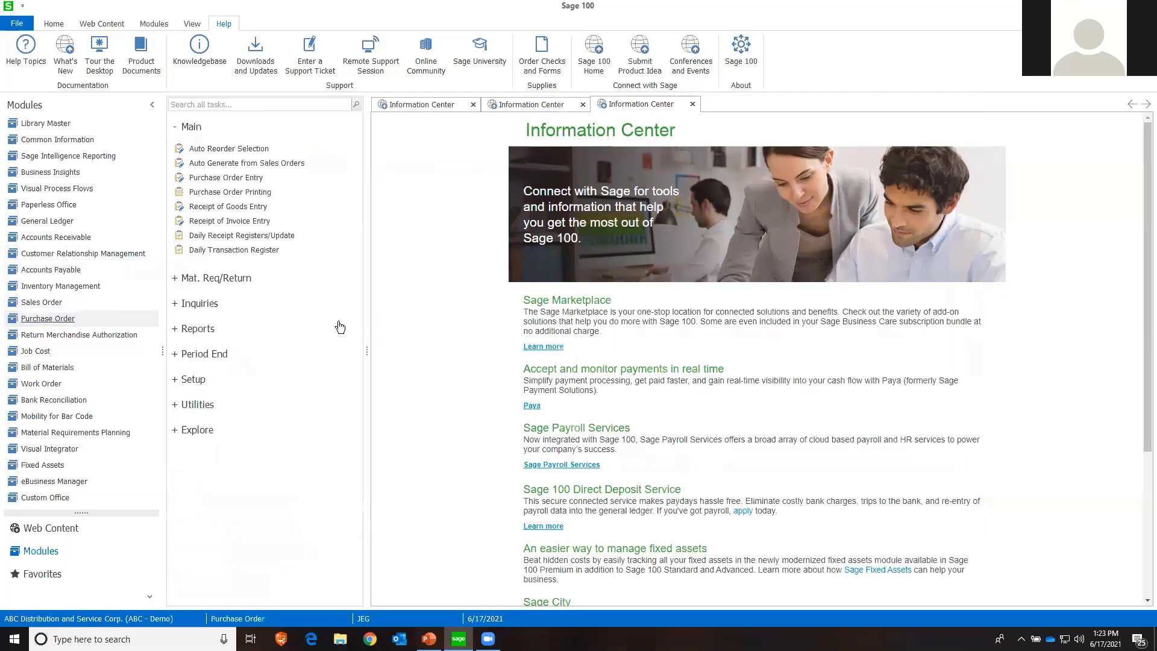
click(216, 208)
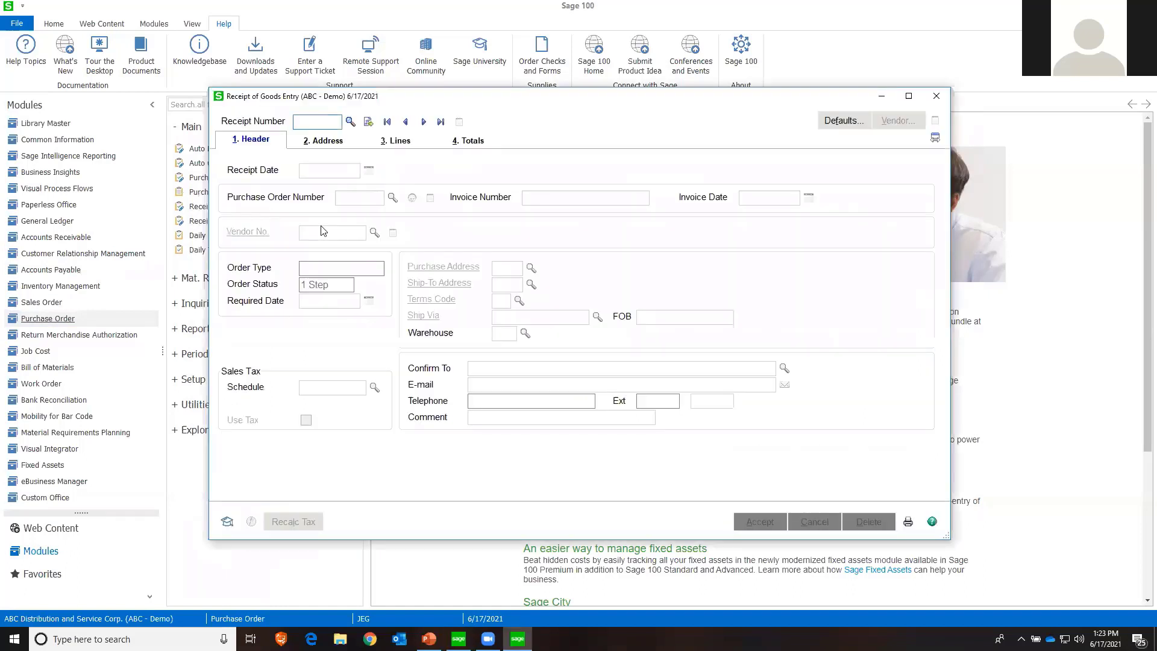
click(369, 122)
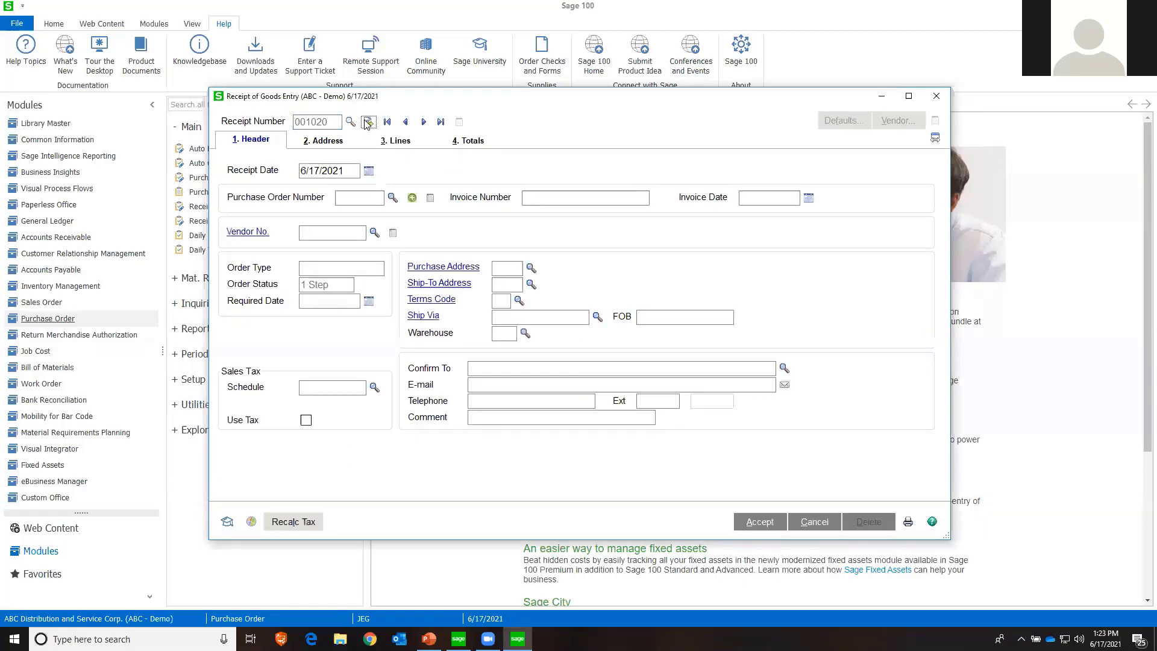
click(392, 199)
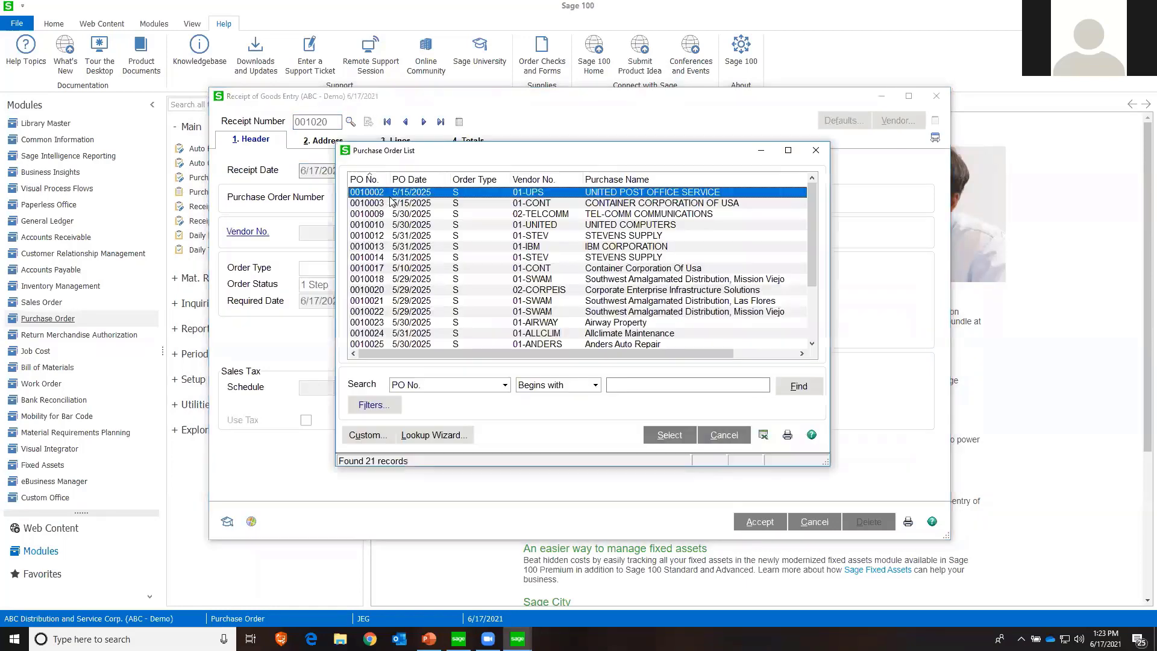
scroll(403, 216, down, 3)
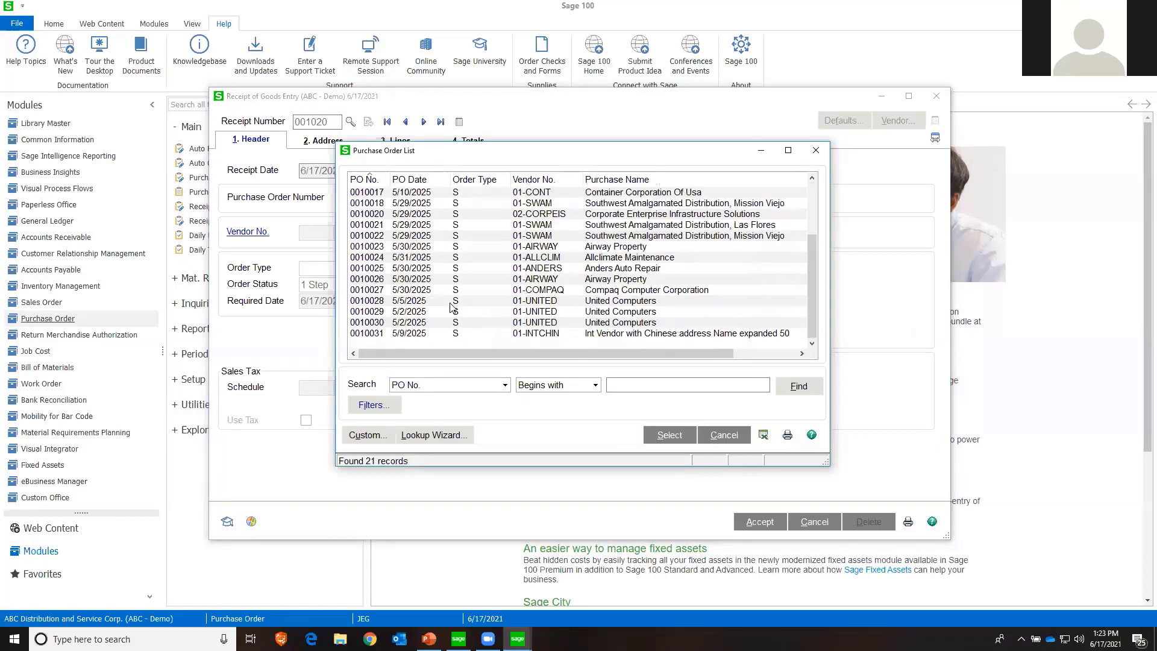
click(526, 305)
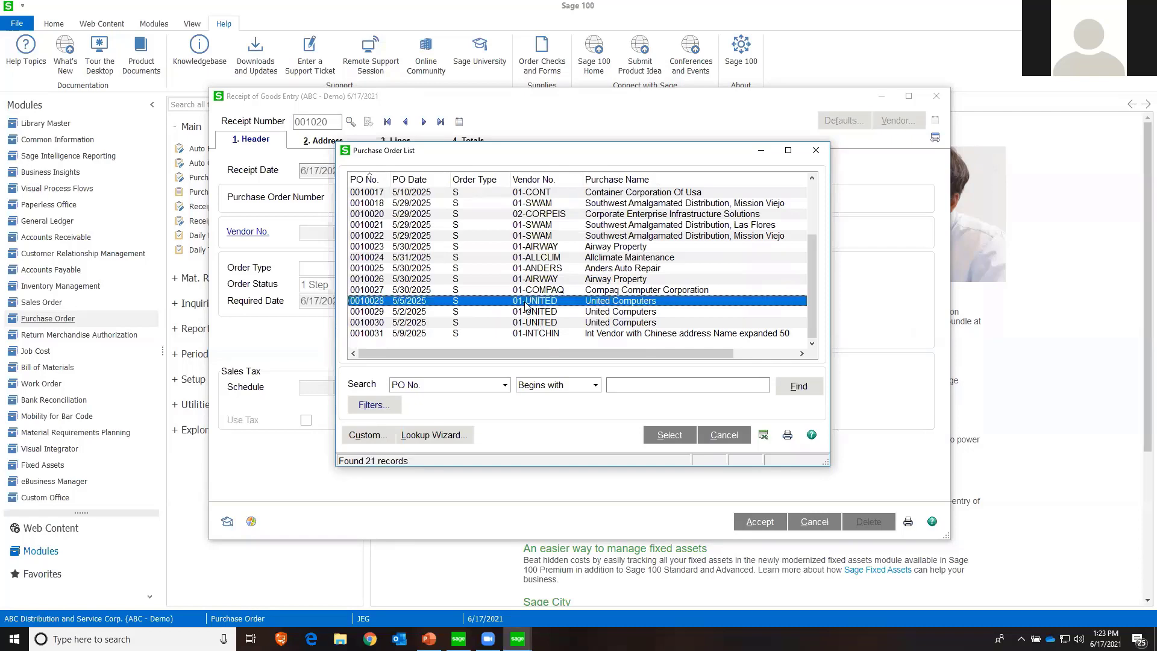
double_click(525, 306)
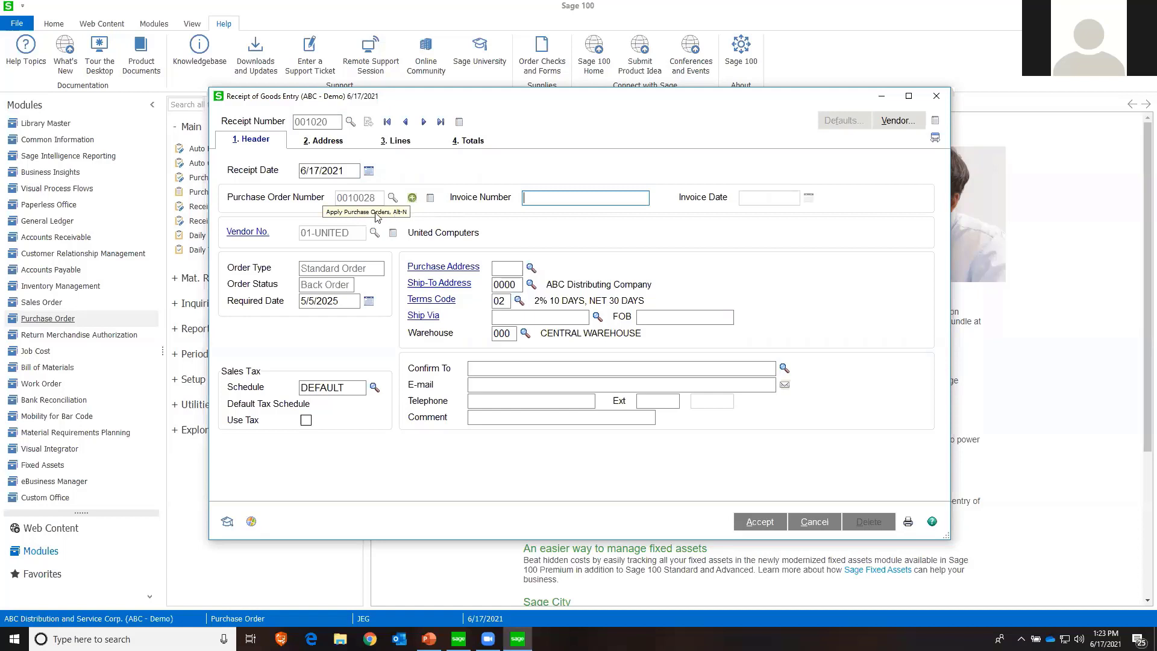
Apply both back-ordered United Computers purchase orders to the receipt, leaving out the completed one, and mark both as received complete
click(412, 200)
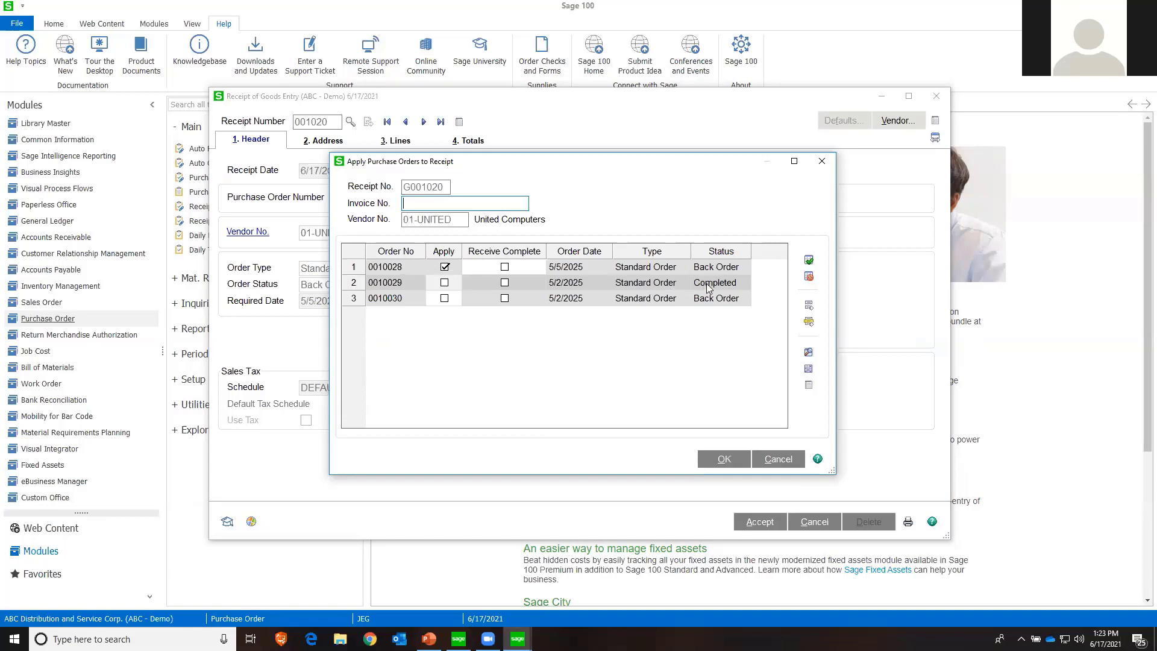
click(445, 283)
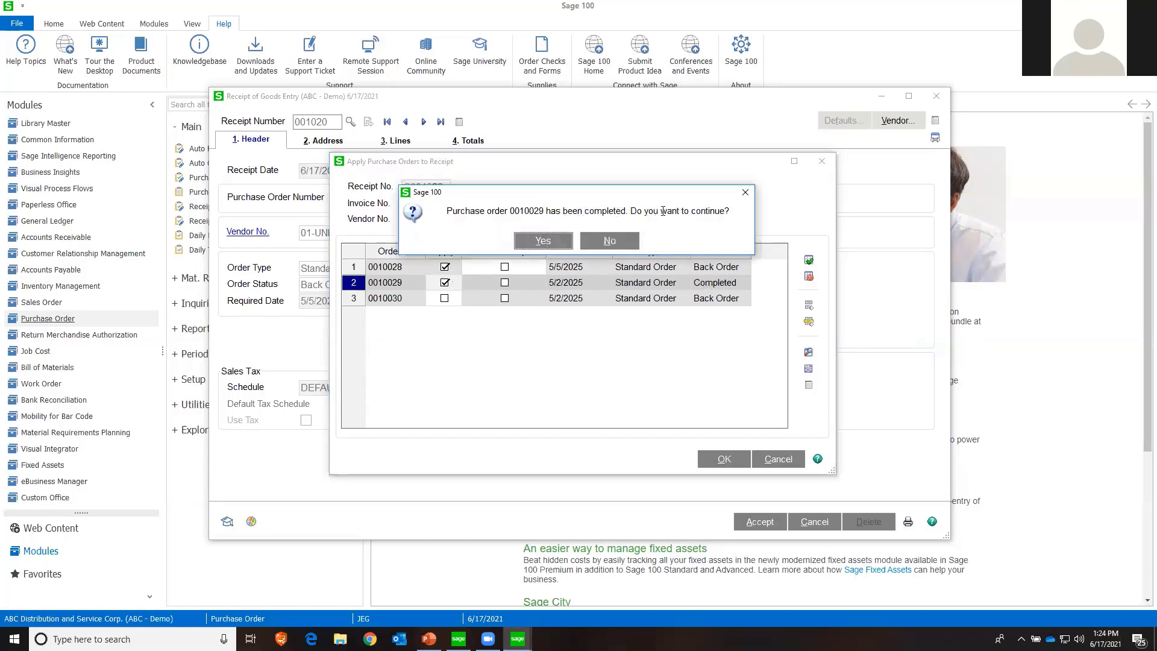
click(620, 241)
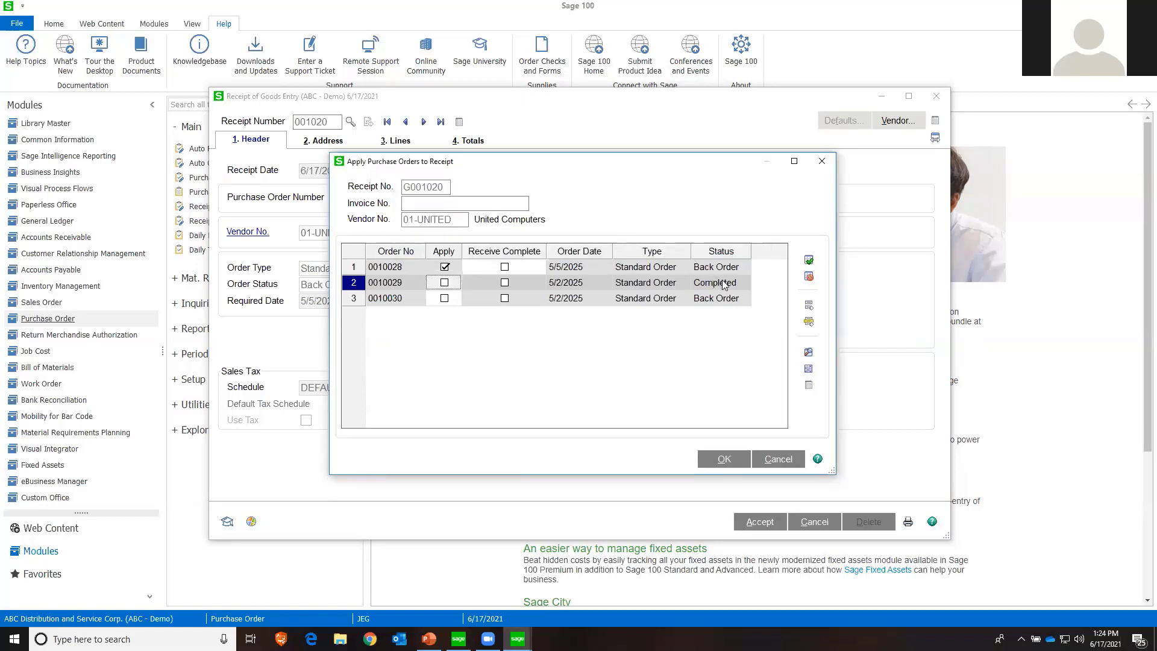
click(444, 298)
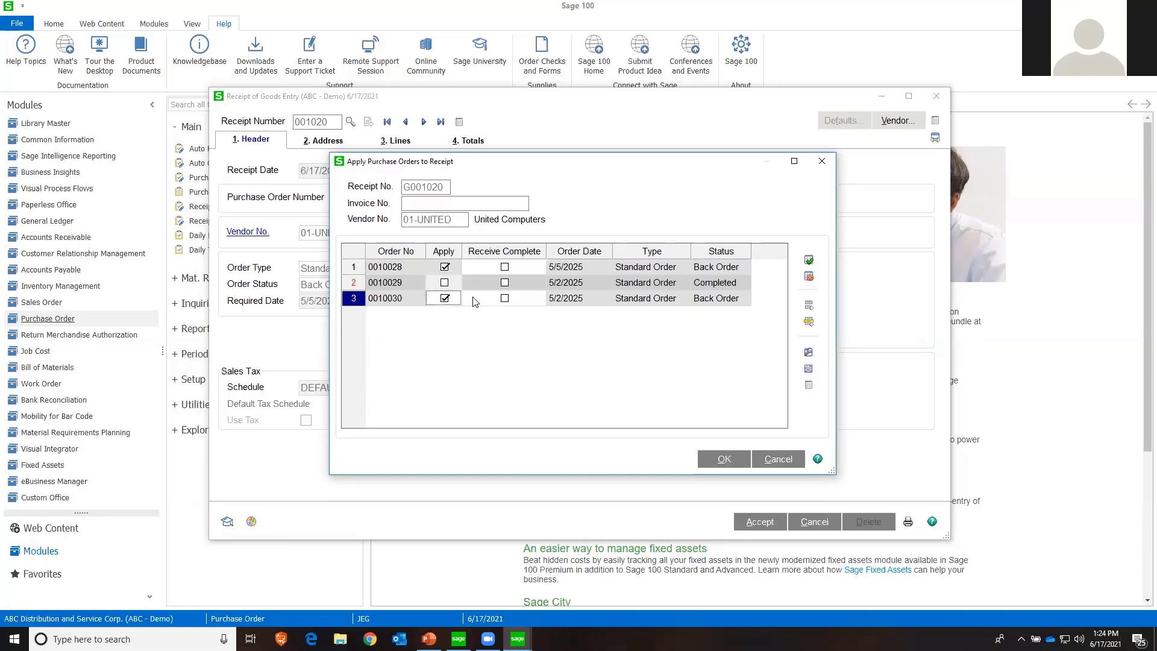
click(506, 268)
click(506, 300)
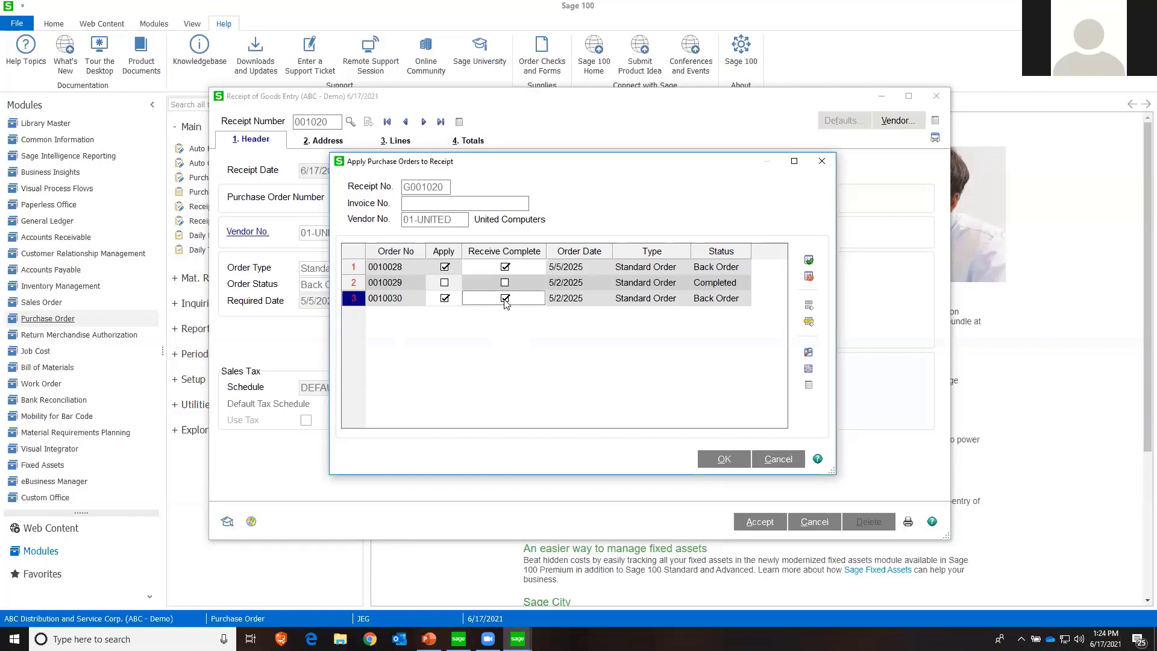
click(721, 460)
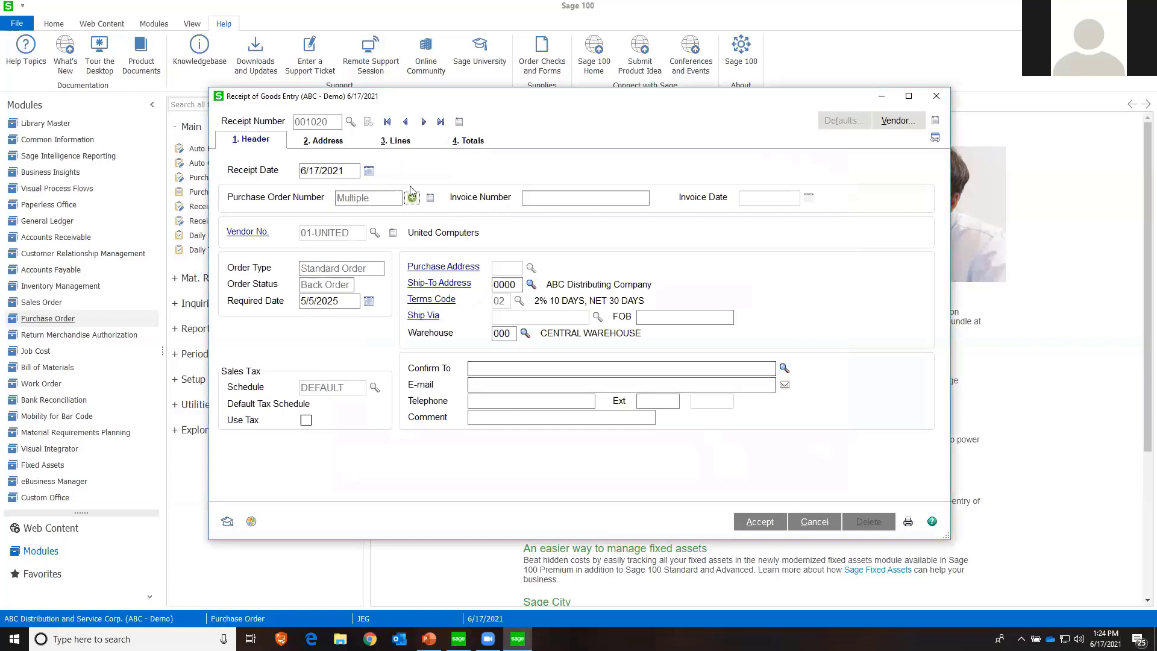
Examine the received quantities of the receipt lines for items 8984 and GB-WF-1200-360
click(387, 142)
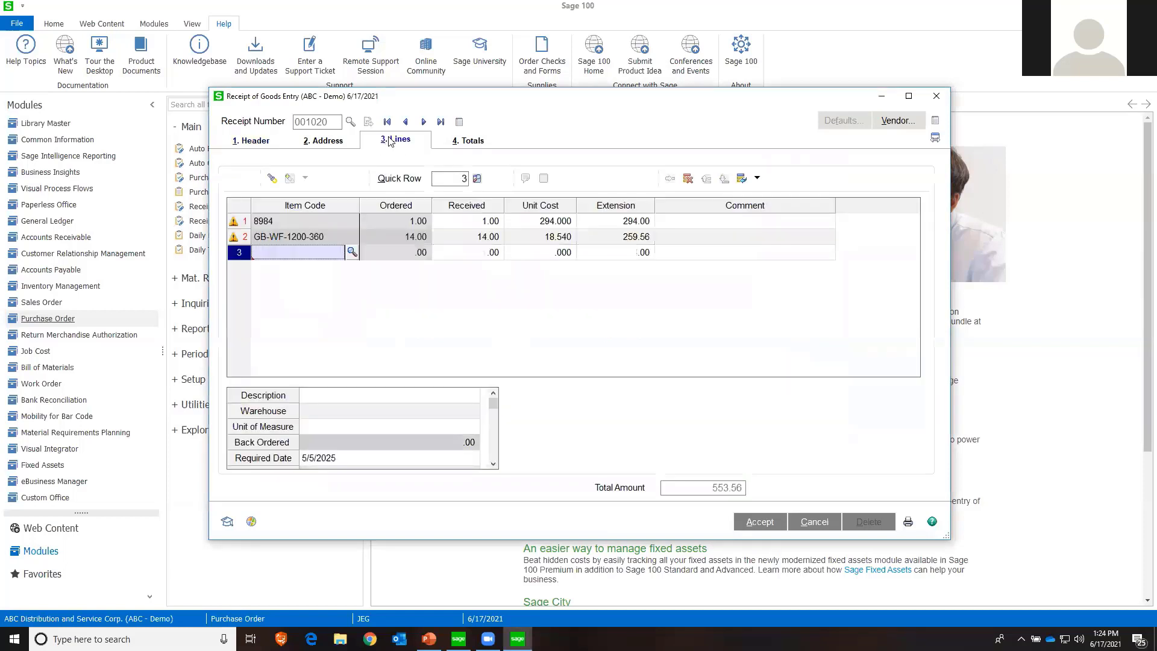
click(351, 225)
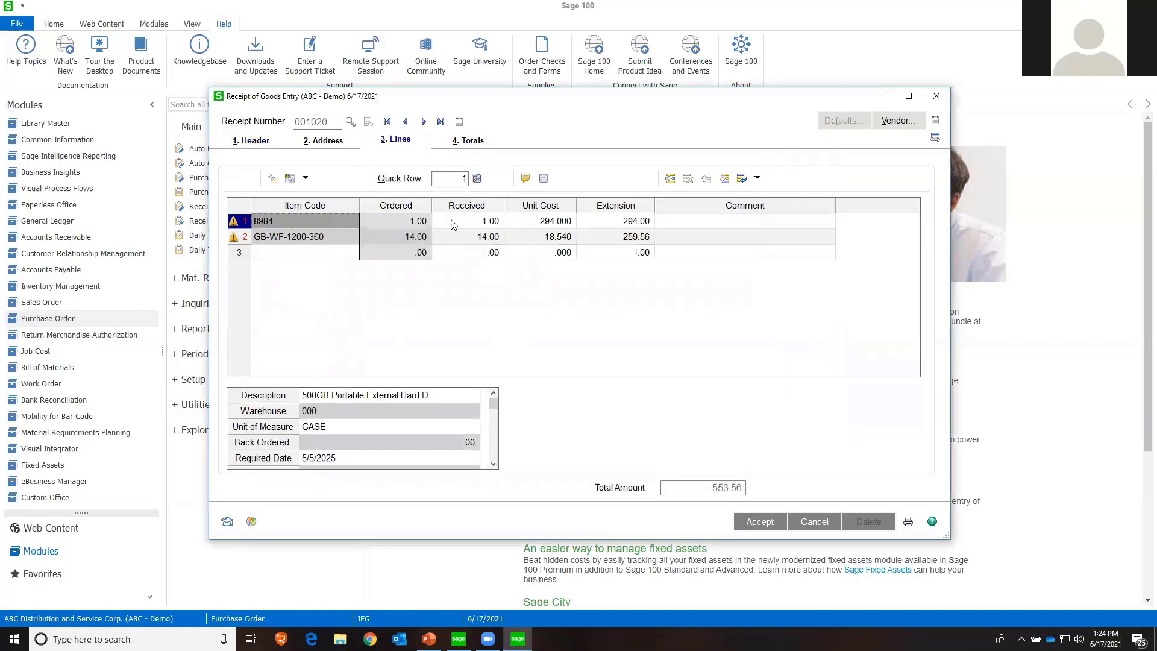
click(476, 223)
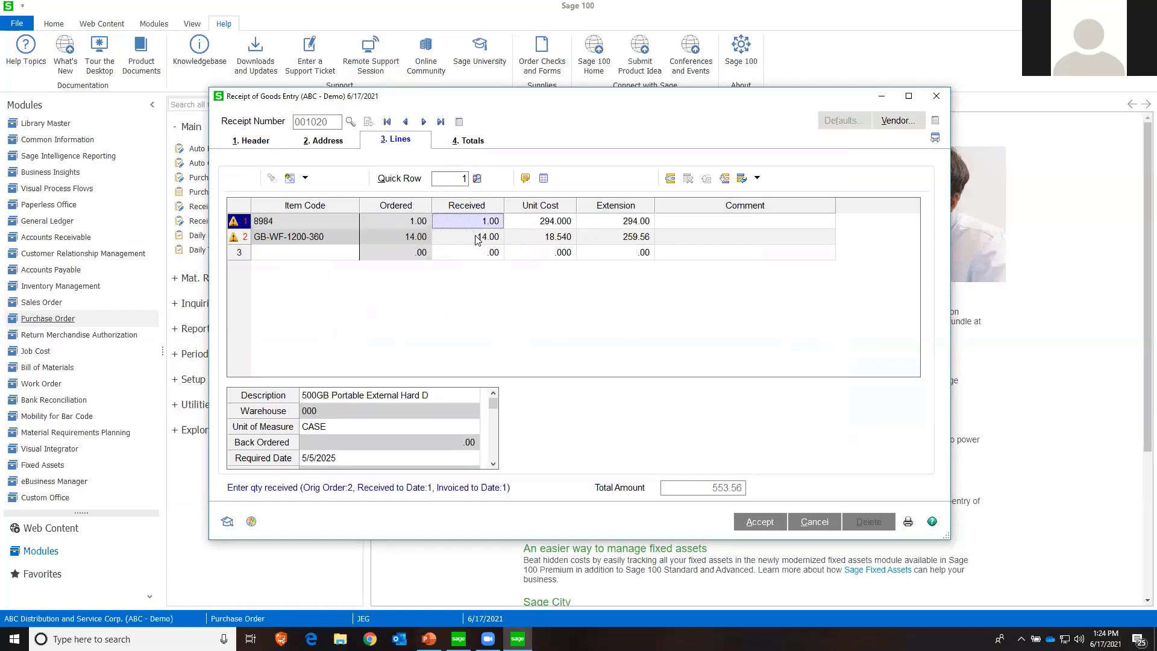
click(478, 239)
click(480, 223)
Check the PO Number of both receipt lines in the secondary grid and move that field into the main grid beside Item Code
click(492, 463)
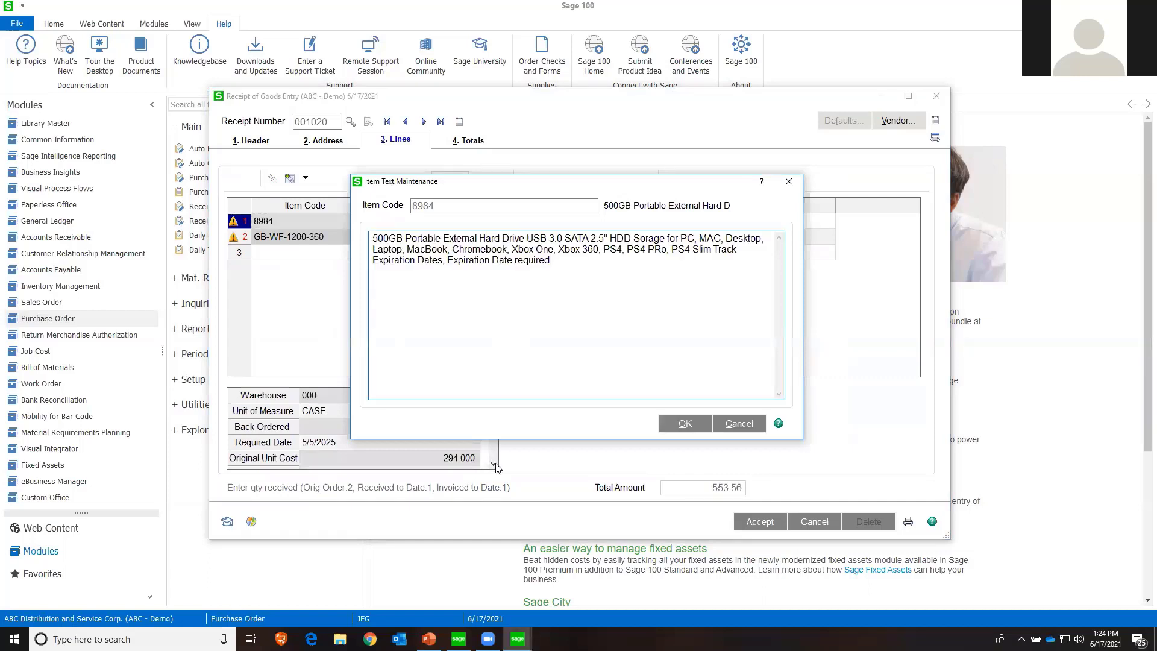
click(676, 425)
click(493, 464)
click(493, 464)
click(493, 464)
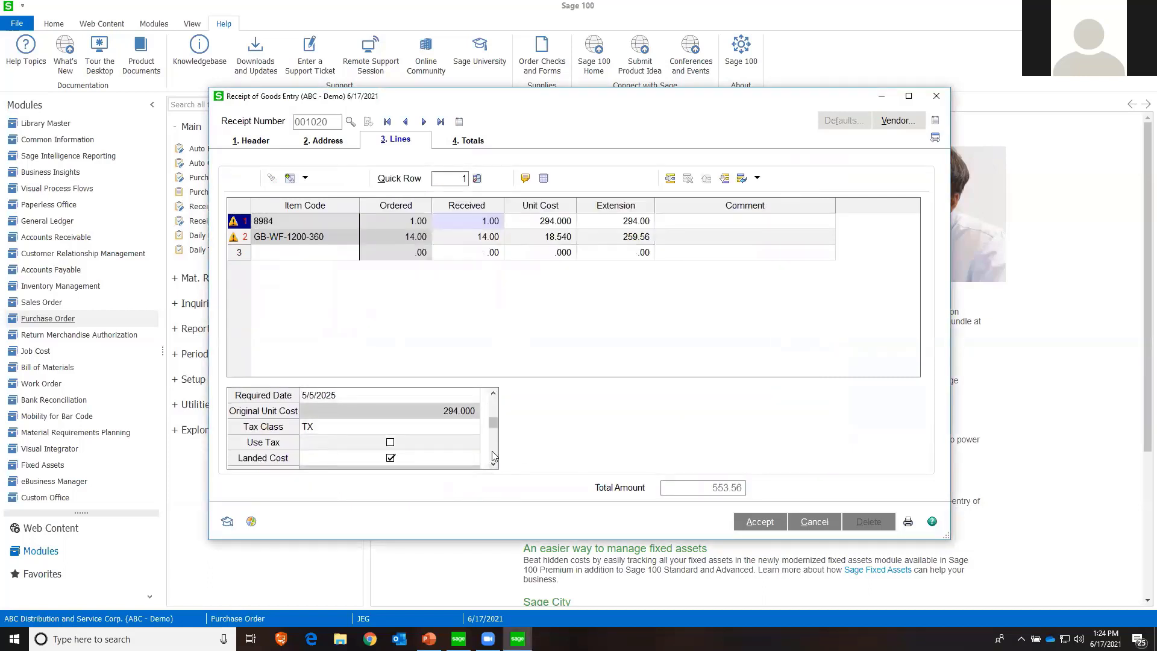
click(493, 457)
click(493, 454)
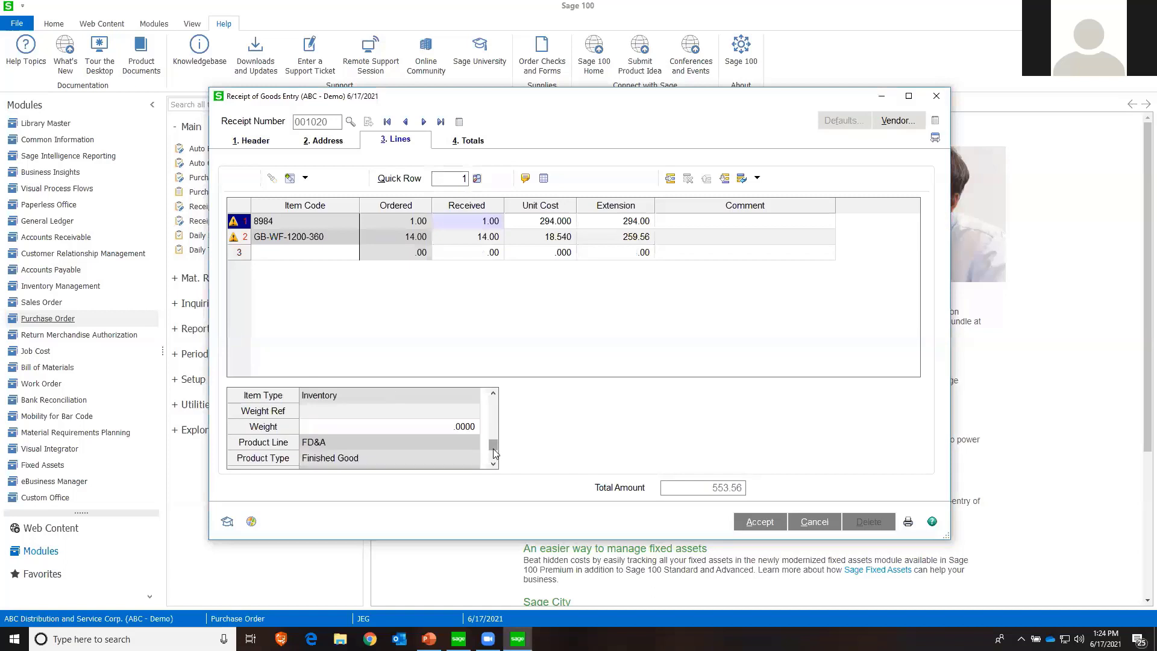
click(493, 460)
click(385, 462)
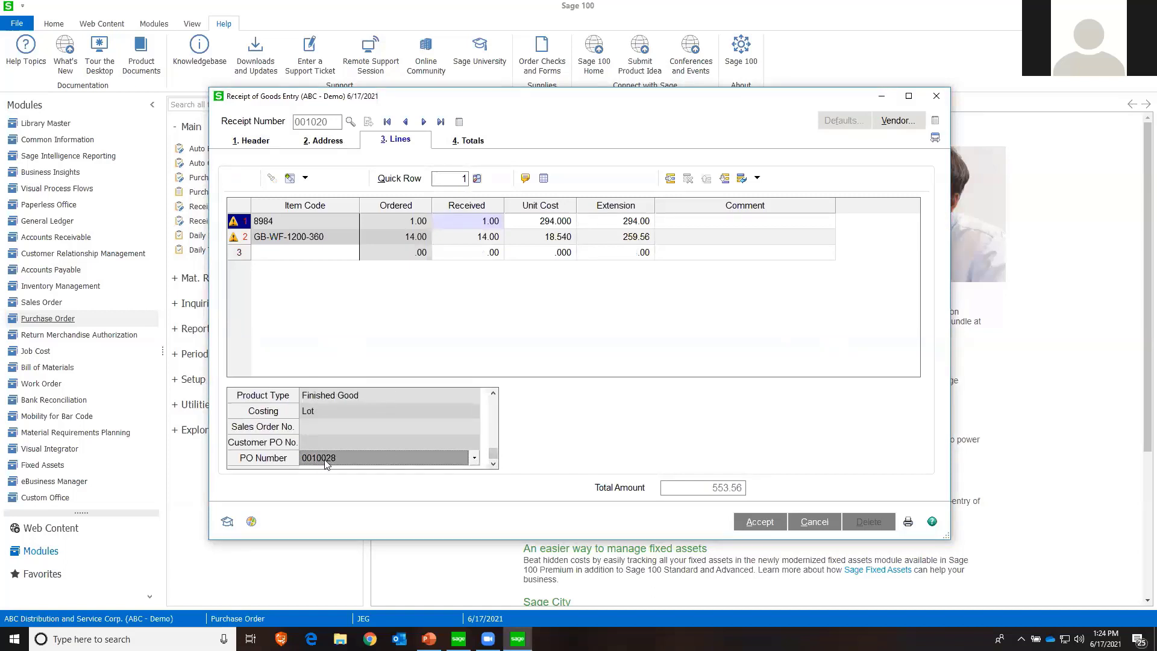
click(340, 237)
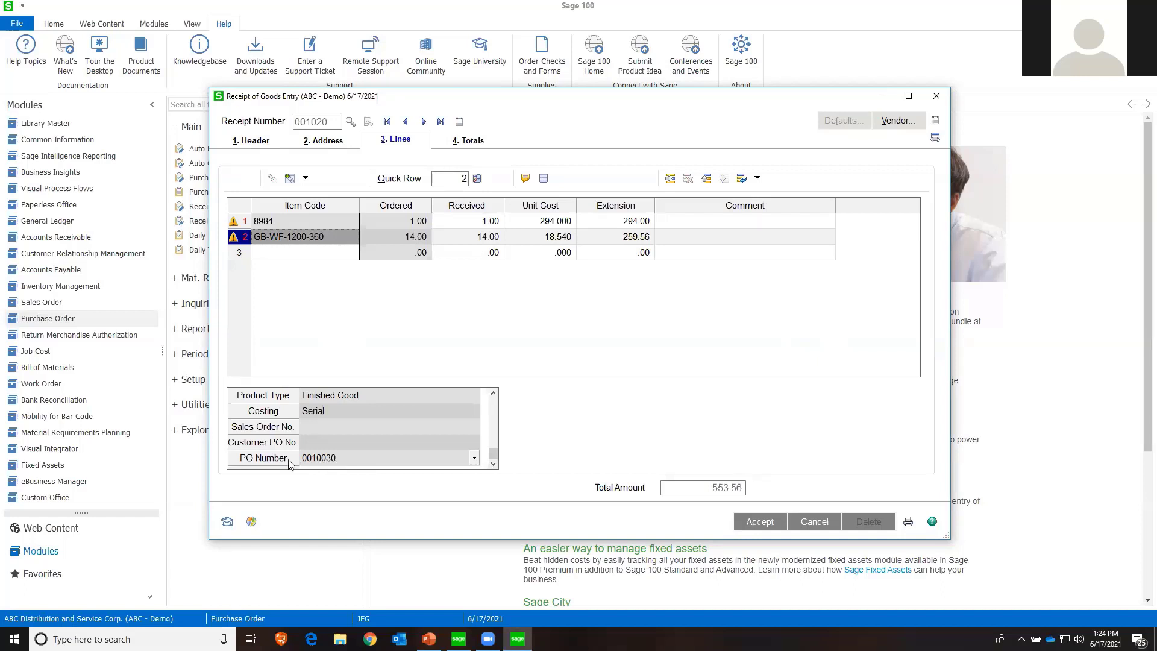
drag(287, 462, 368, 208)
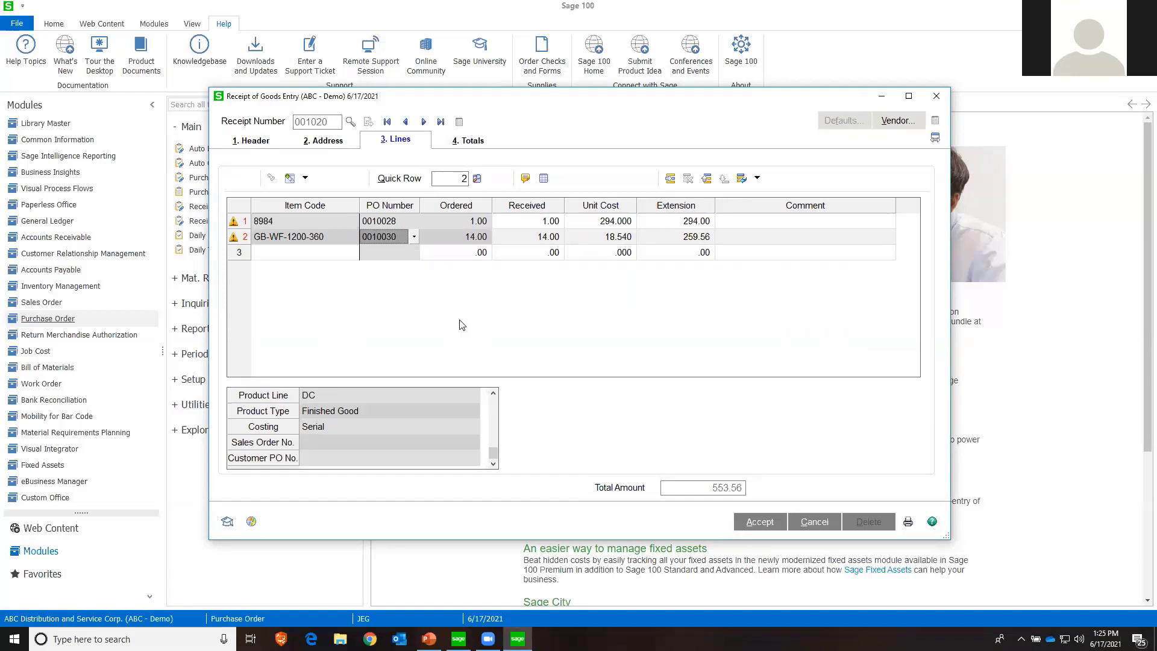
View the Lot/Serial Number Distribution of item 8984 and leave it without distributing a lot
click(282, 226)
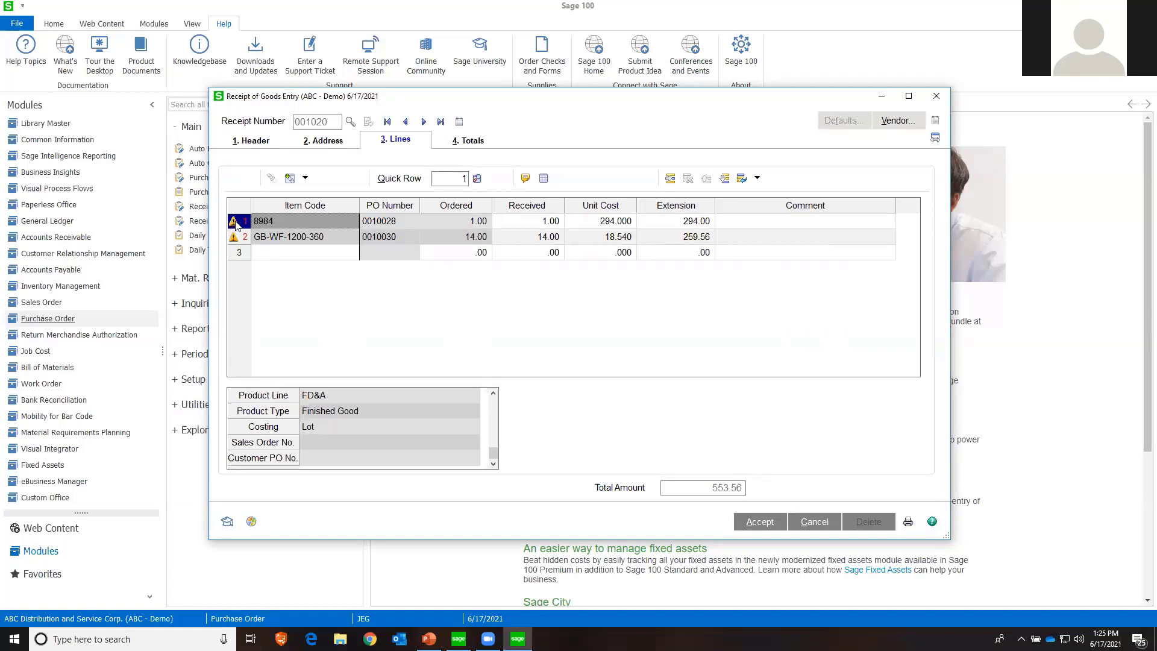
click(542, 178)
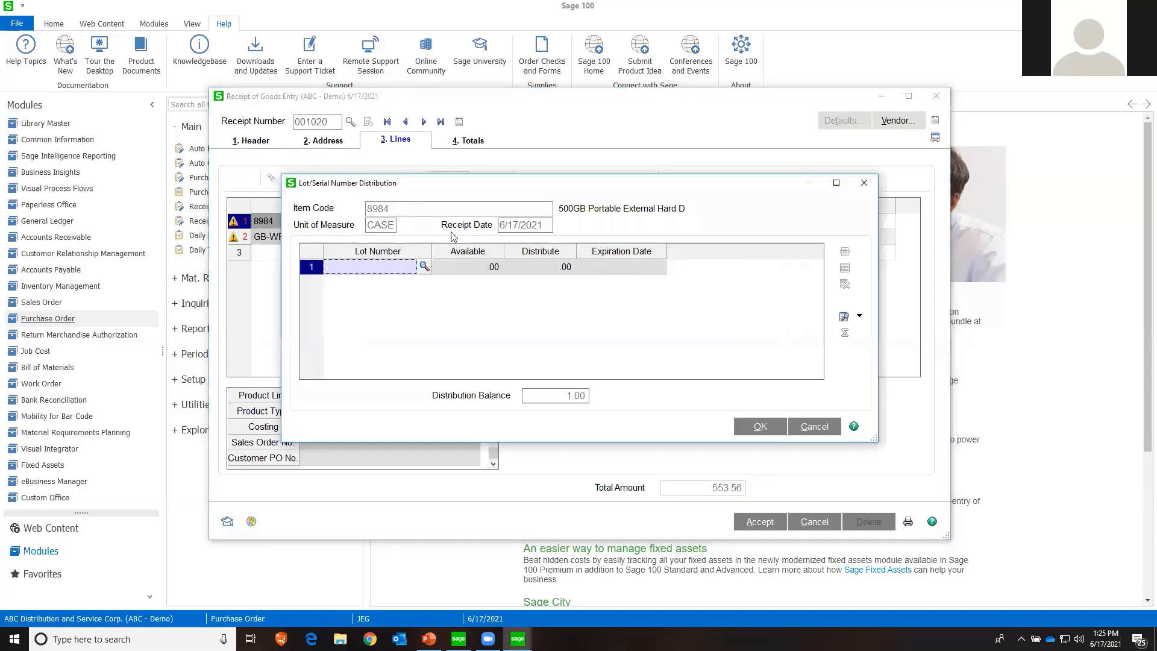
click(865, 184)
click(596, 242)
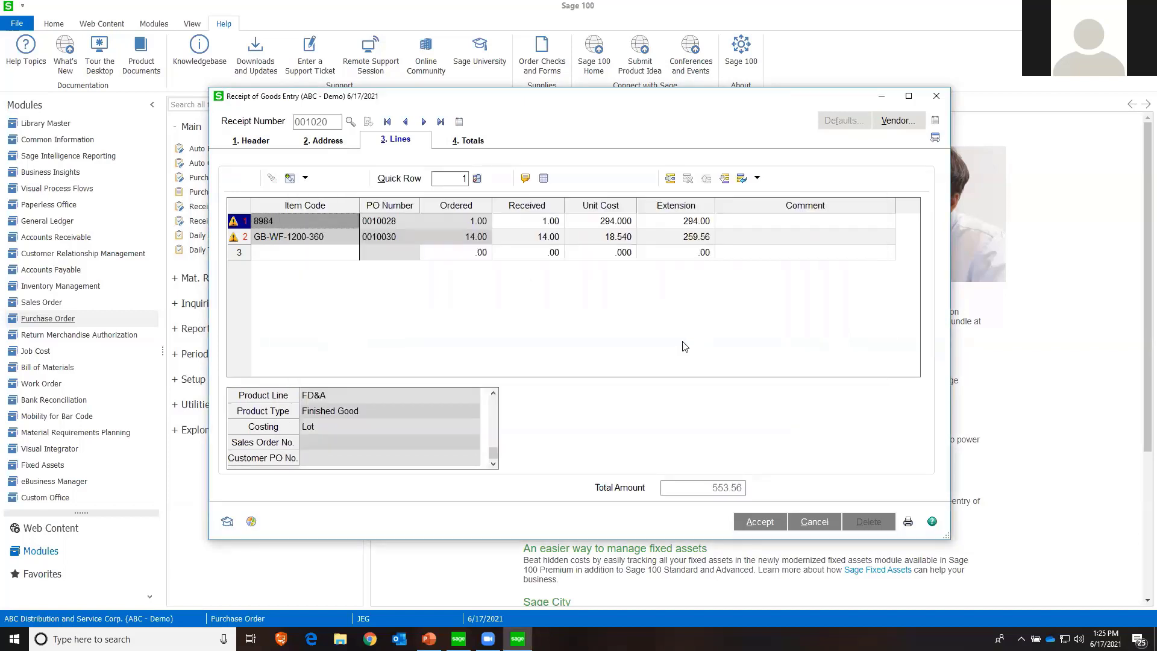
Cancel the receipt of goods entry and close Receipt of Goods Entry
click(814, 521)
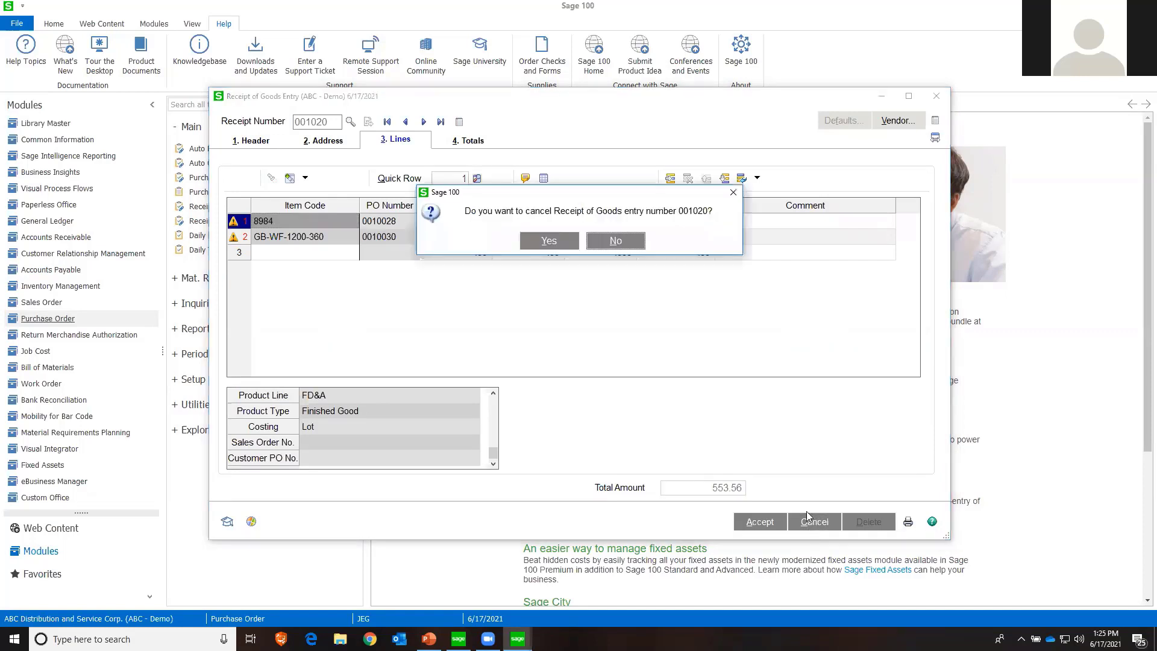
click(561, 242)
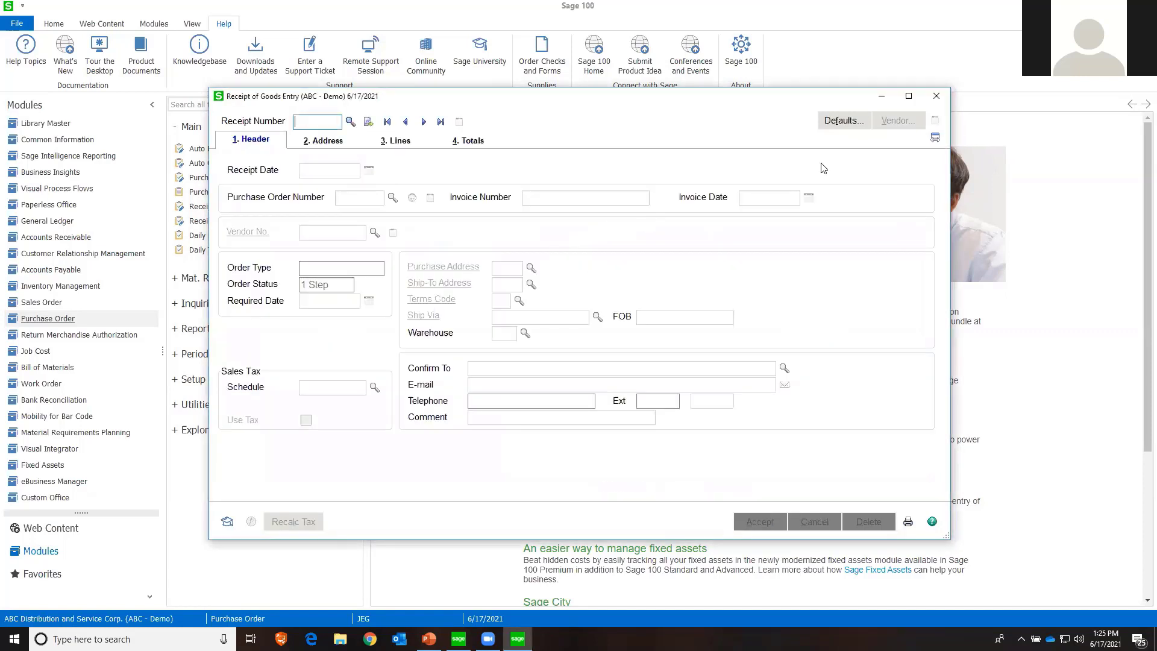
click(926, 100)
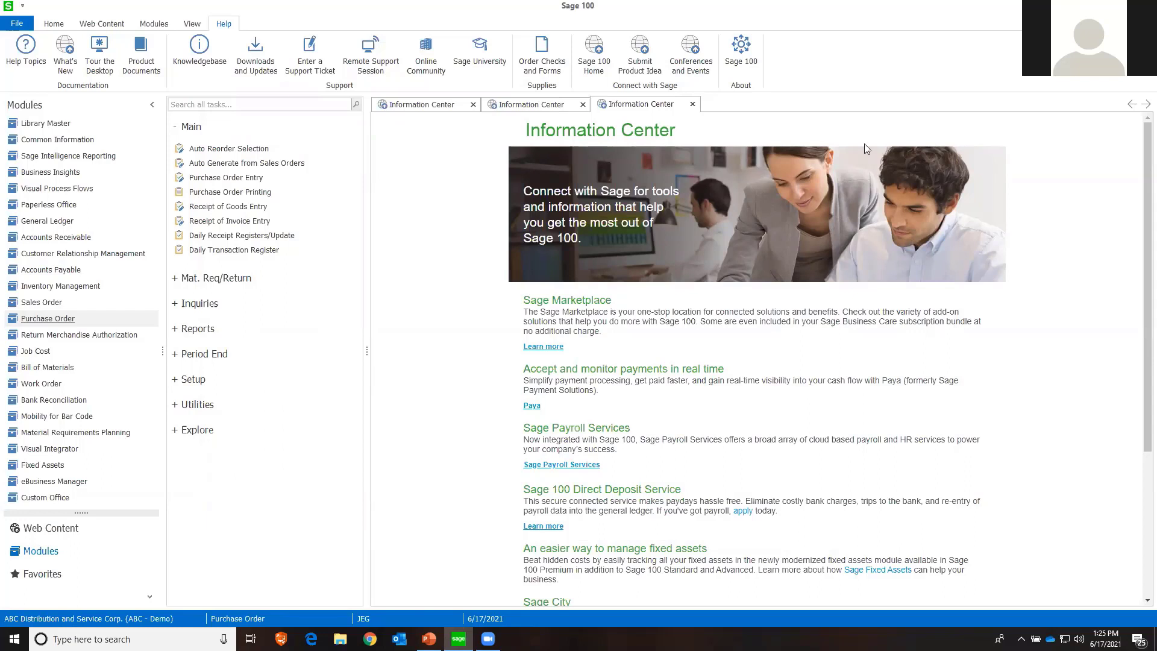
Open Accounts Receivable Options from the module's setup tasks, accepting 6/17/2021 as the accounting date
click(85, 269)
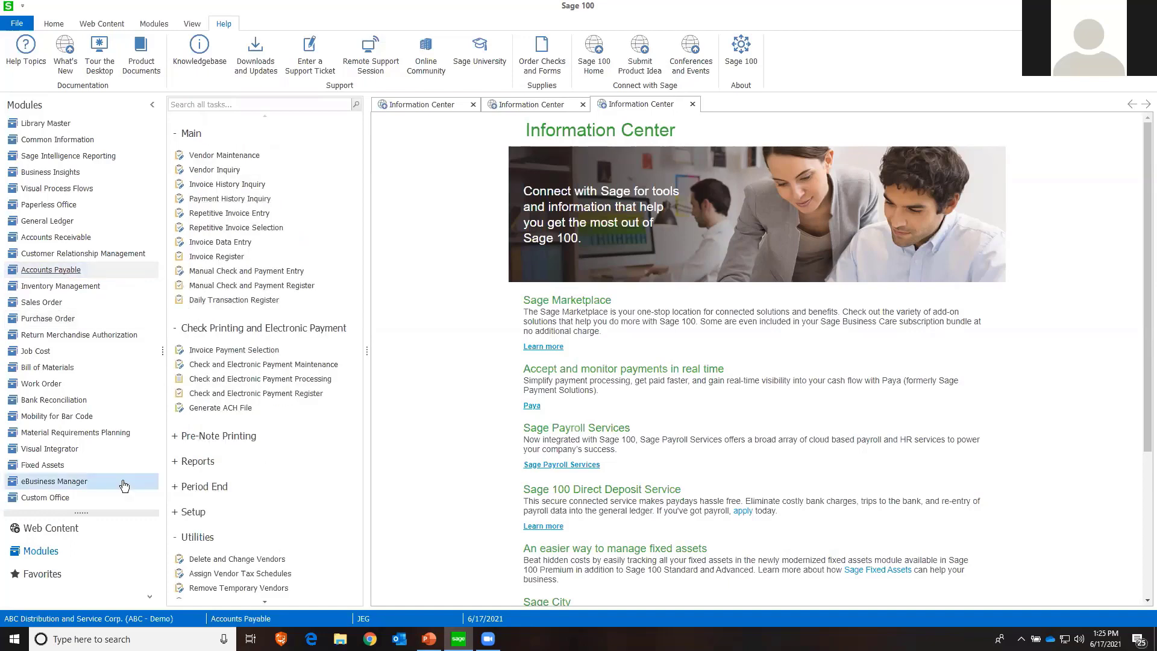
click(124, 240)
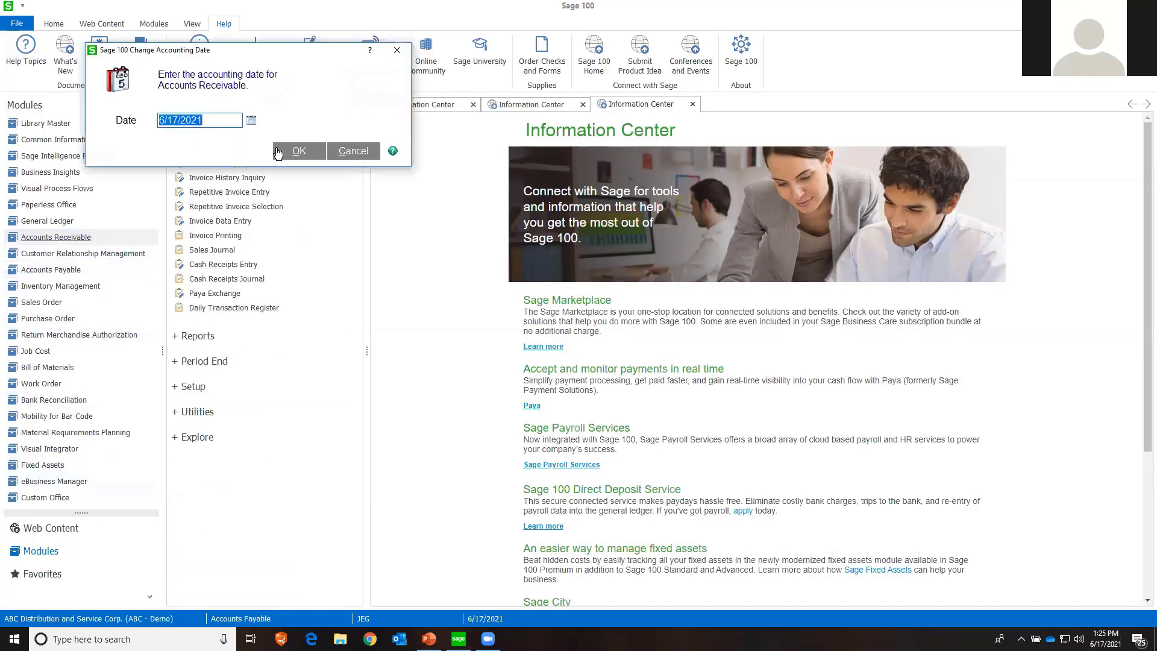
click(283, 152)
click(199, 387)
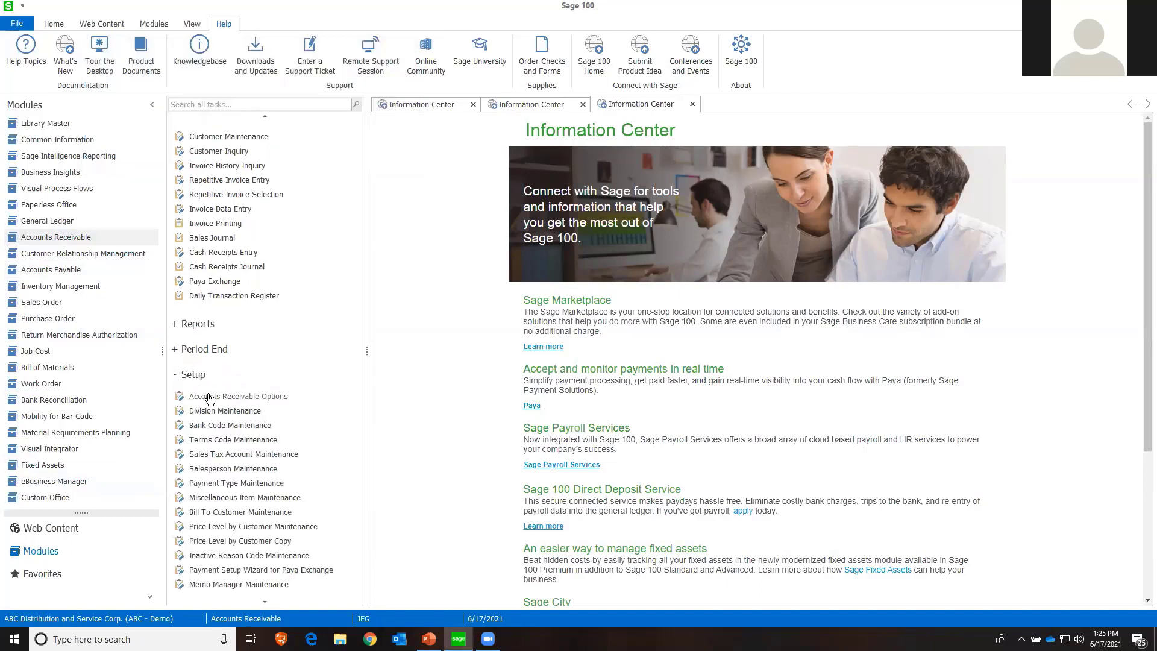
click(205, 395)
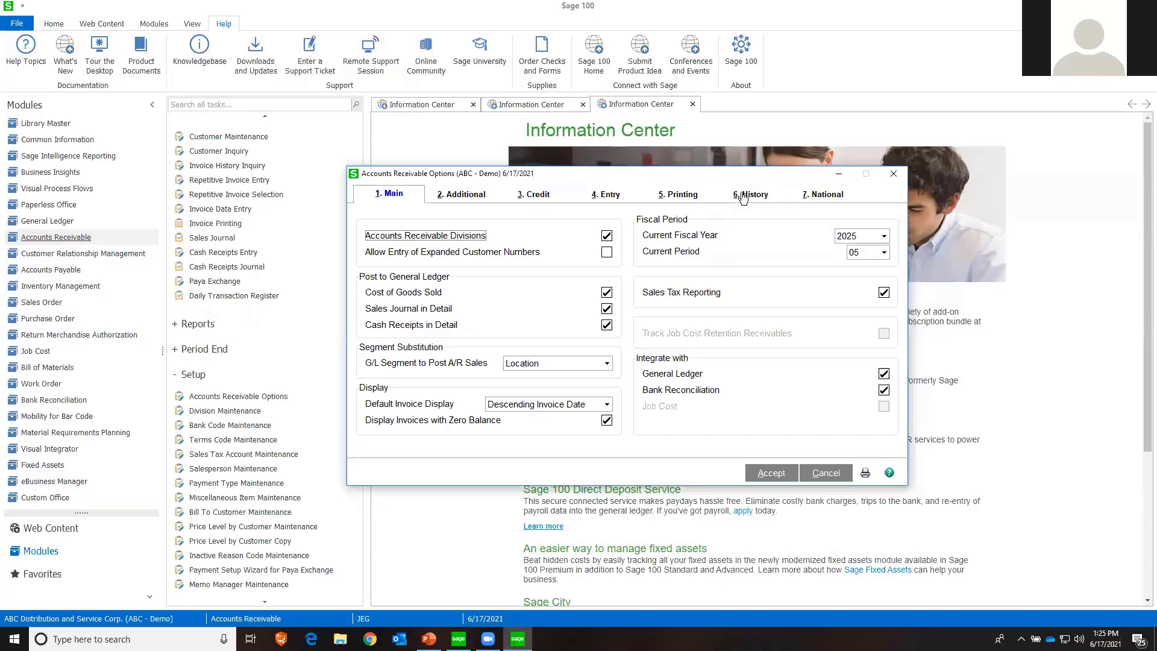
Review the History settings and the Months to Retain Paid Invoices setting in Accounts Receivable Options, and leave without saving
click(743, 195)
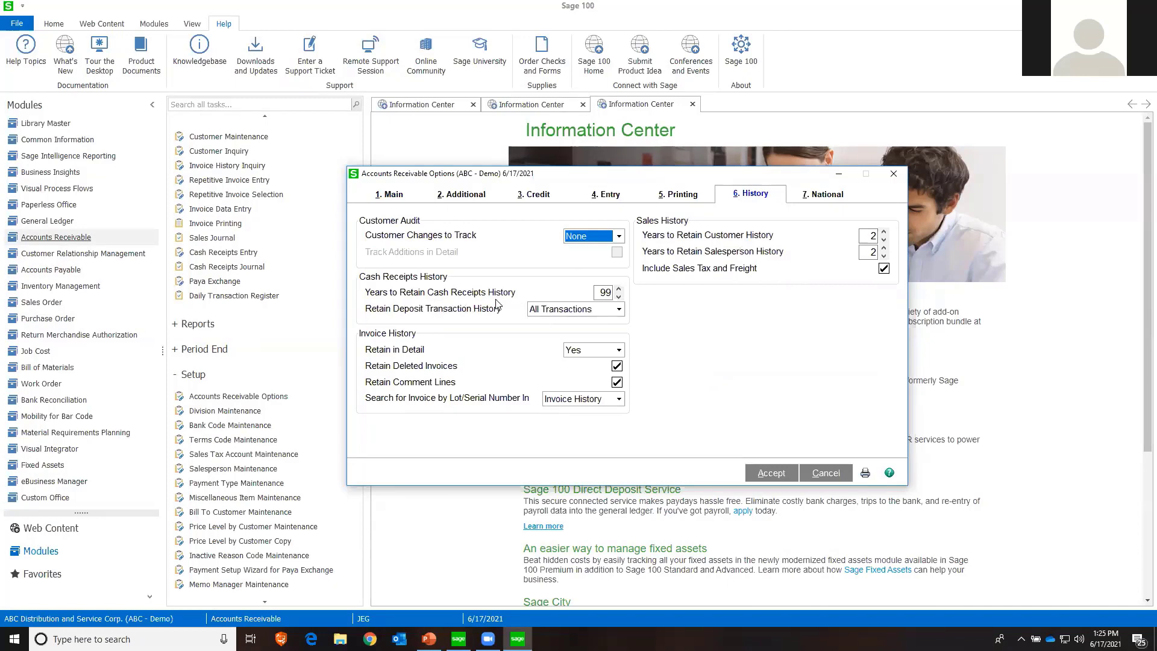
click(454, 199)
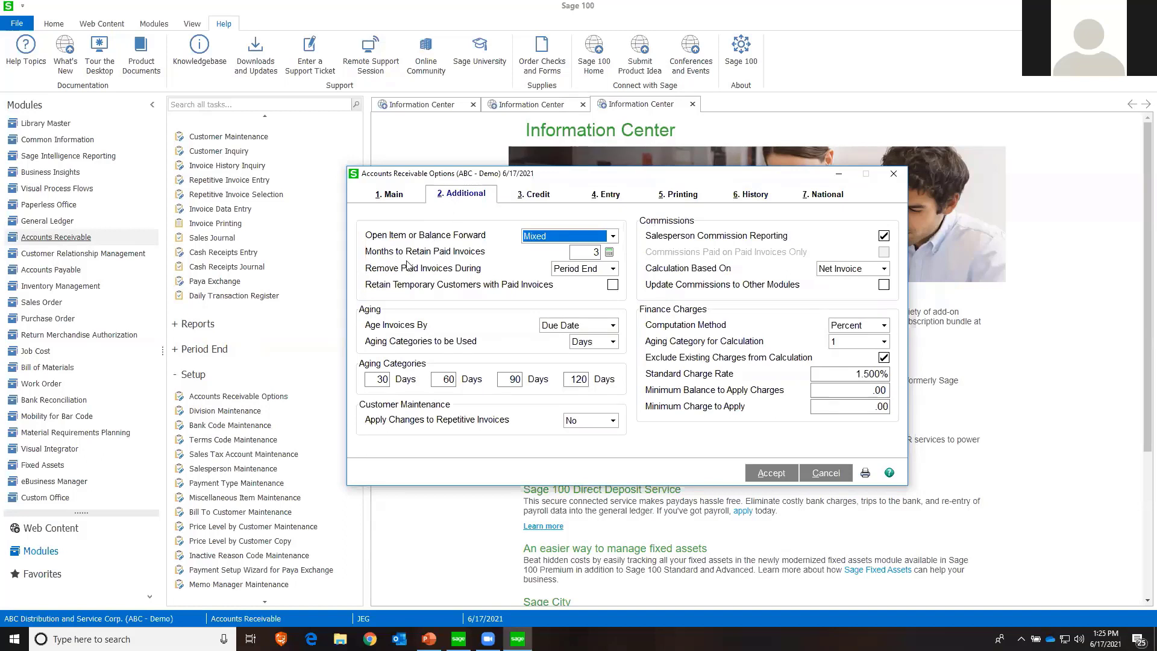
click(589, 252)
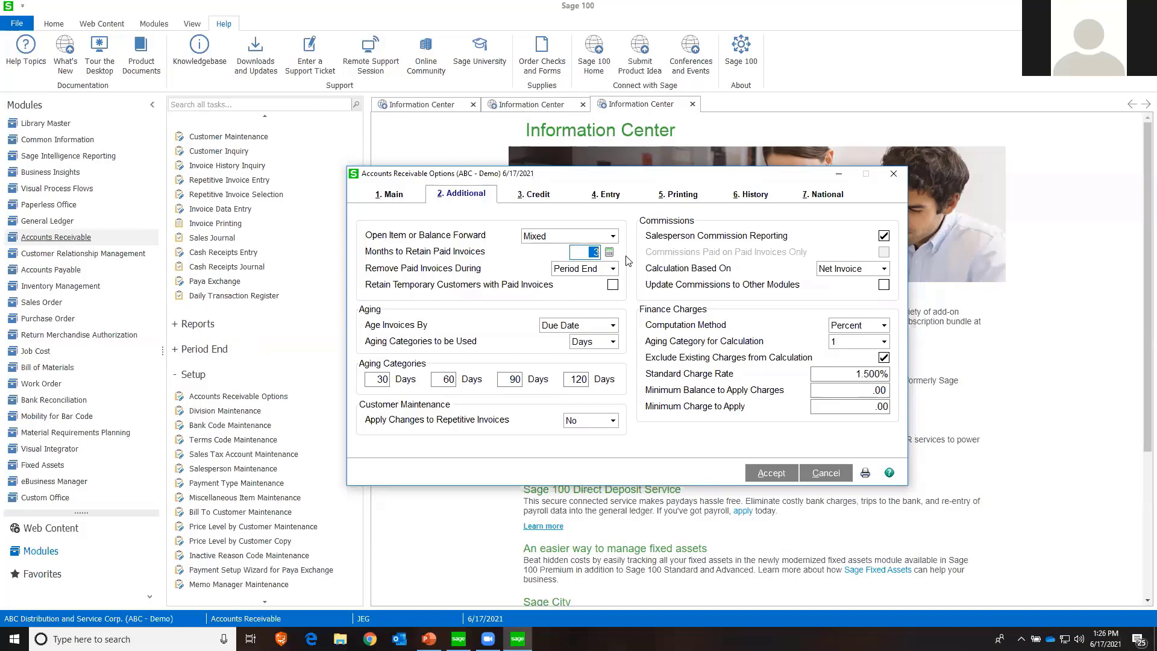
click(826, 473)
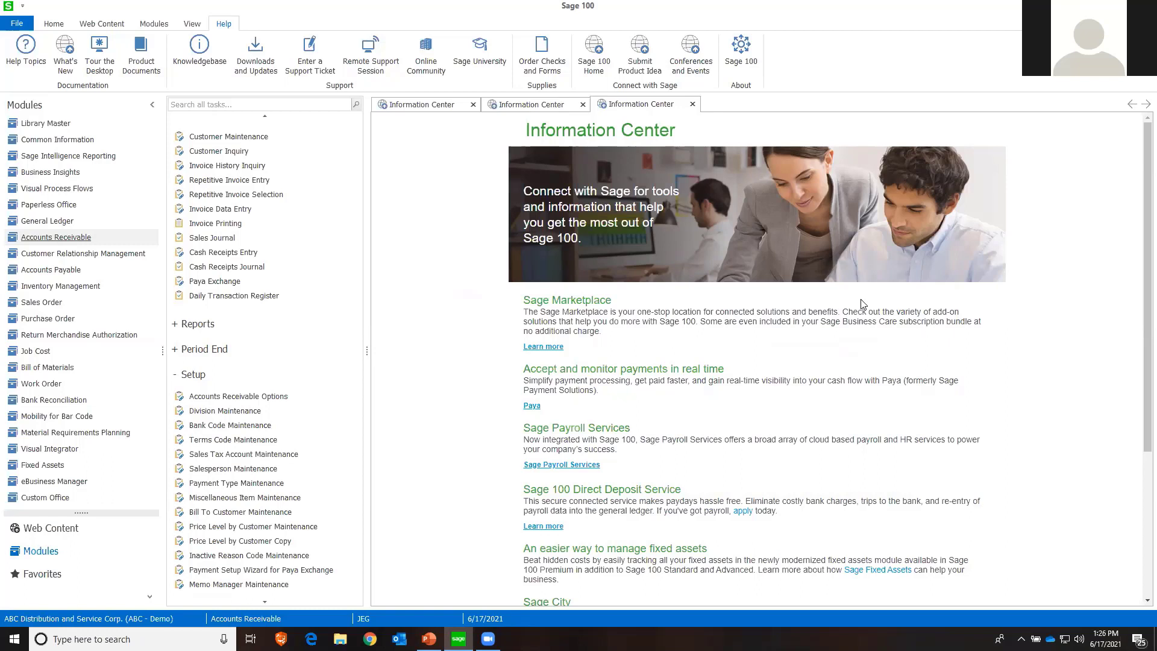
Open Company Maintenance from Library Master, view the available company types for company ABC, and close it unchanged
click(35, 125)
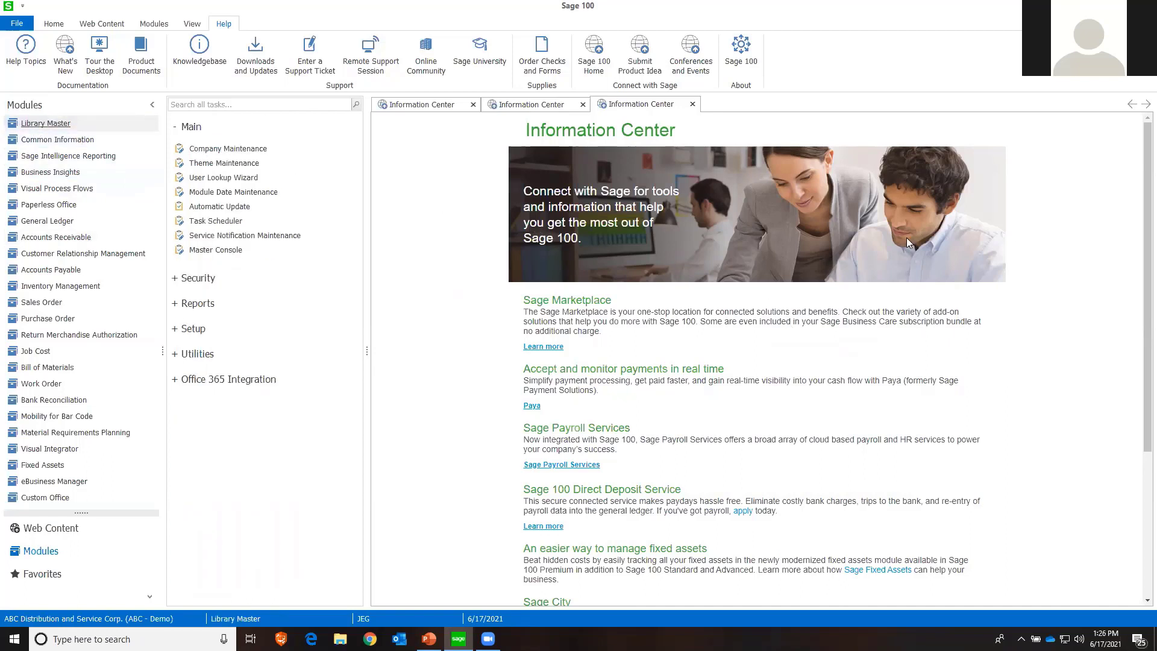
click(198, 153)
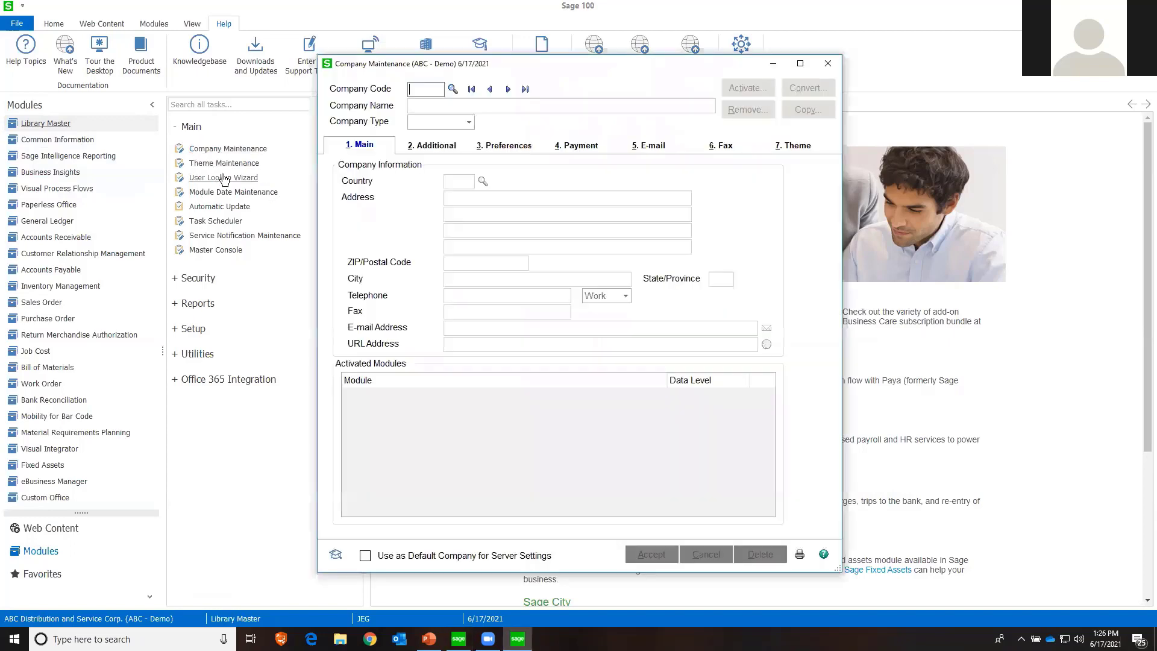
click(508, 89)
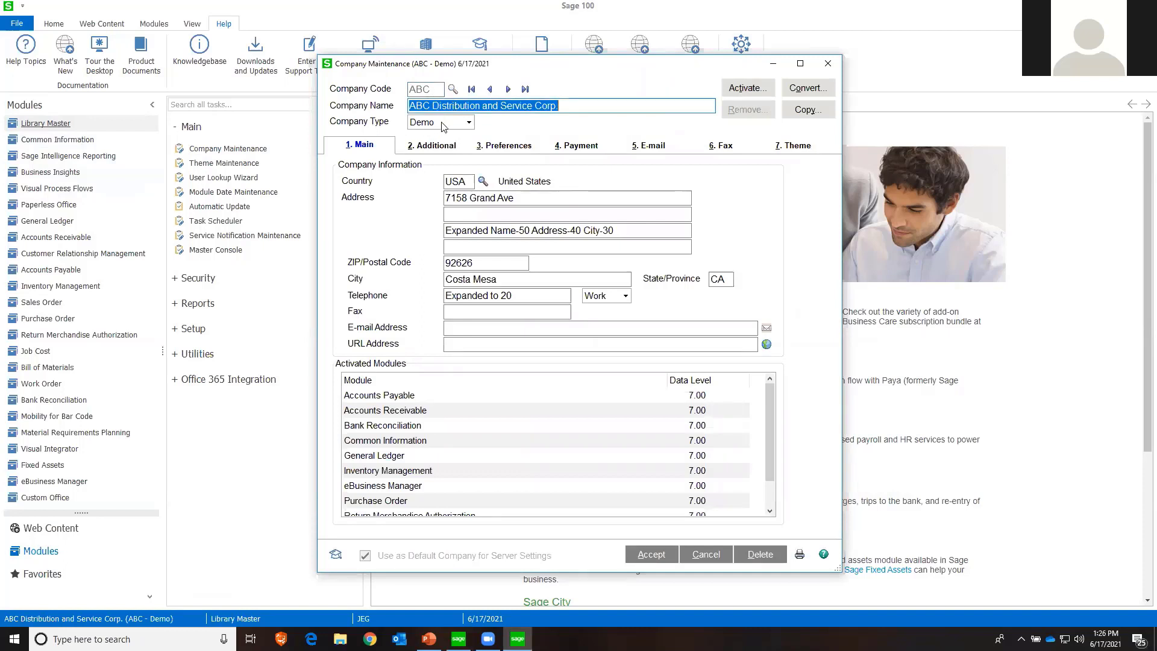
click(468, 123)
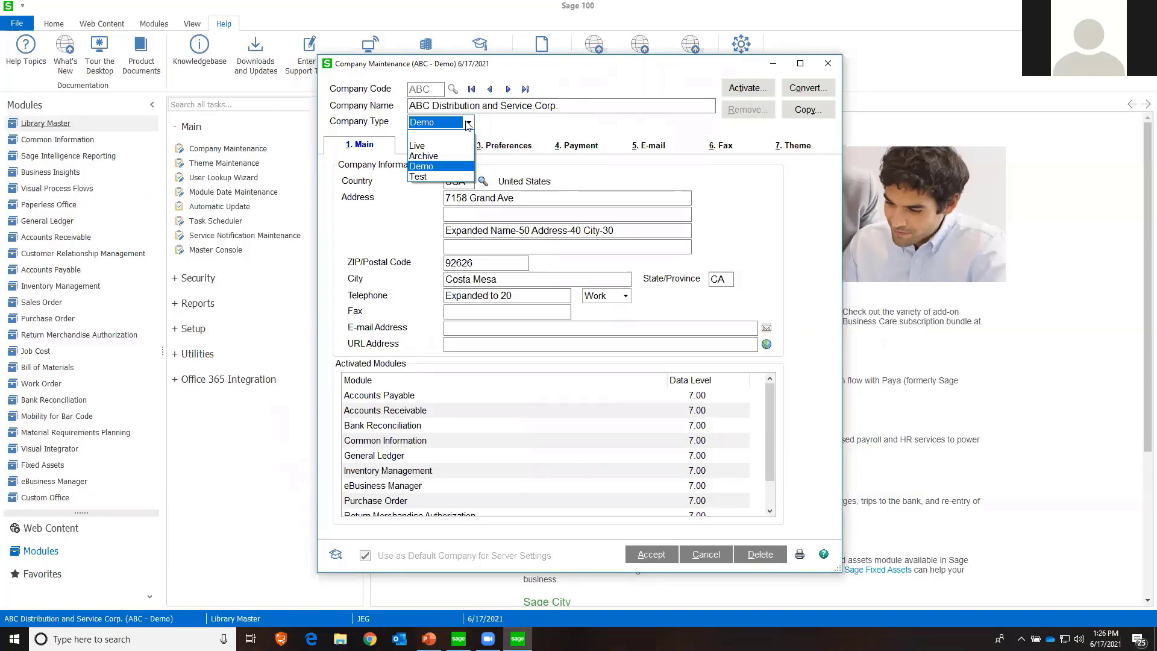
click(467, 123)
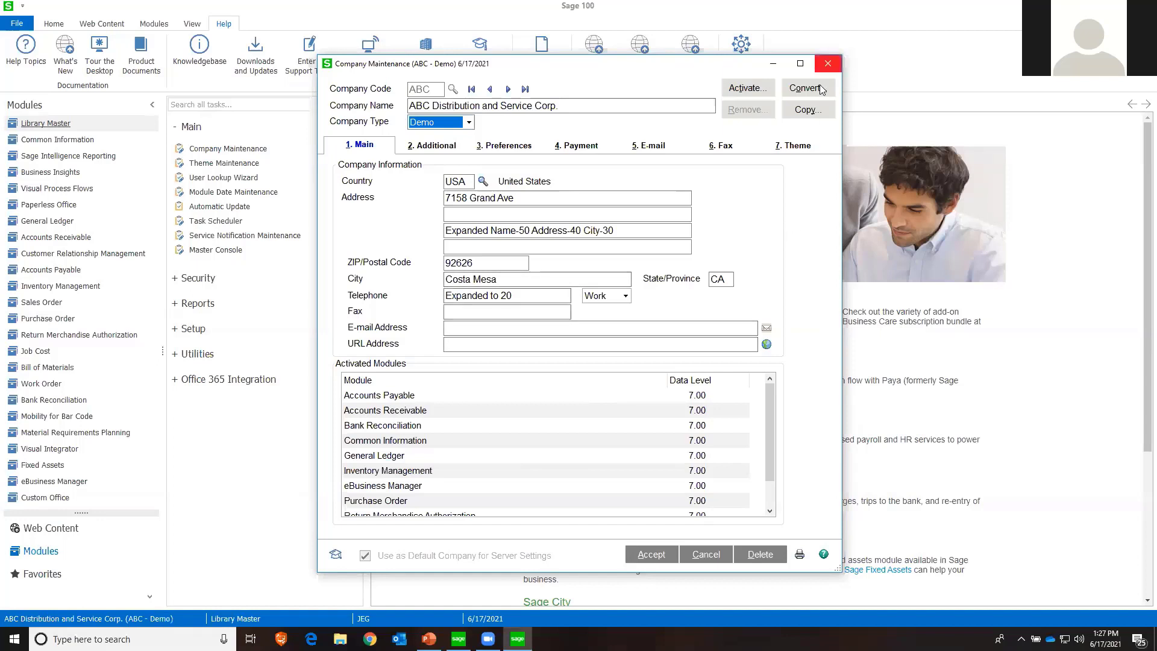
click(827, 64)
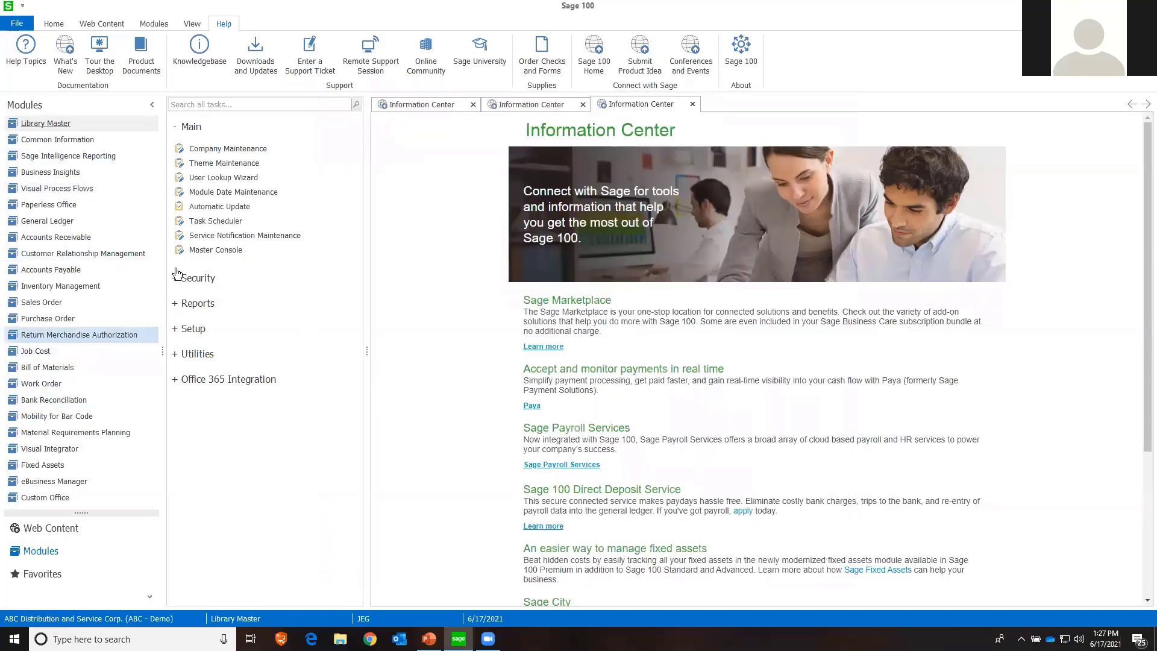
Open Role Maintenance from the Library Master security tasks and examine the admin role's tasks and security options, leaving the role unchanged
click(198, 354)
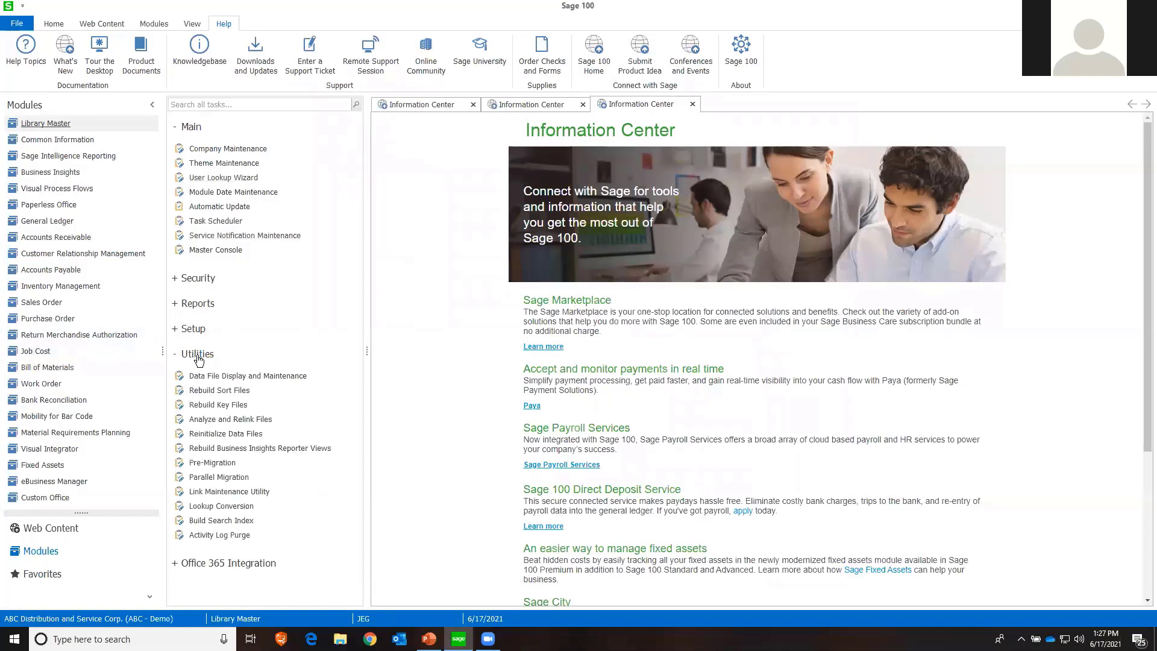
click(193, 279)
click(218, 307)
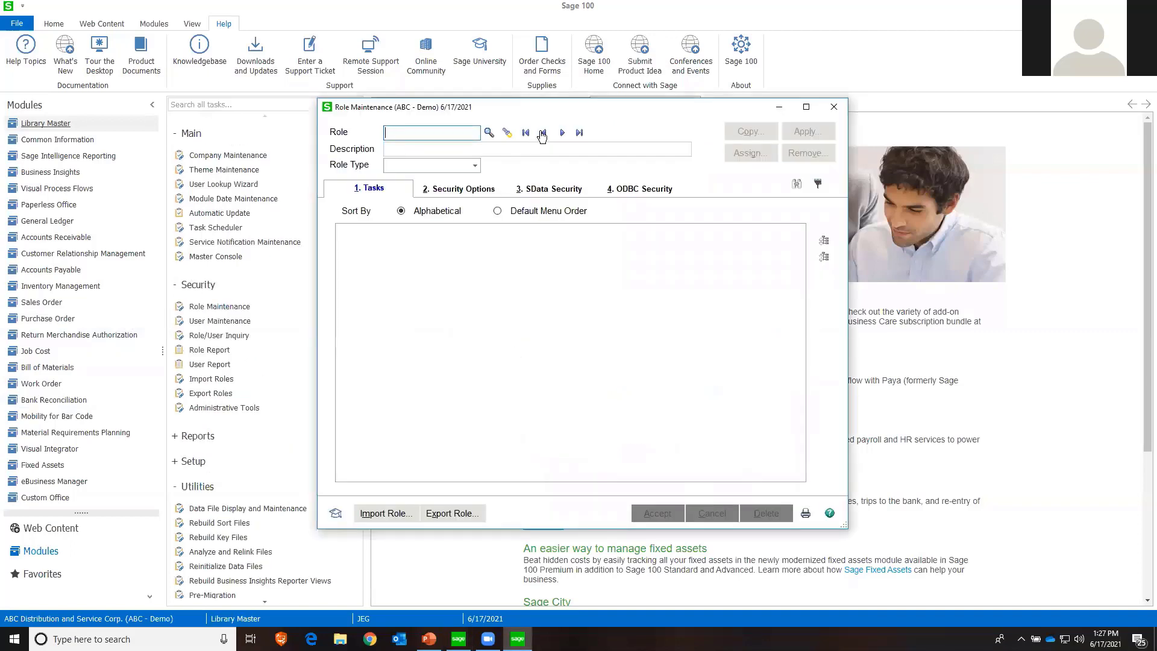
click(542, 133)
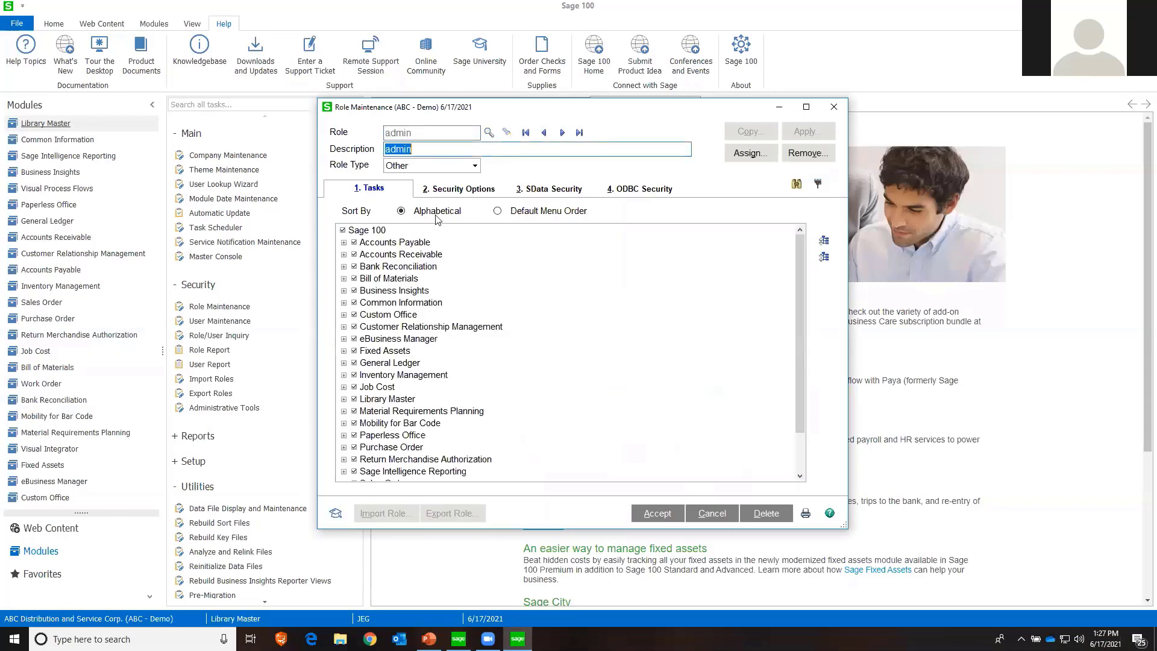
click(434, 190)
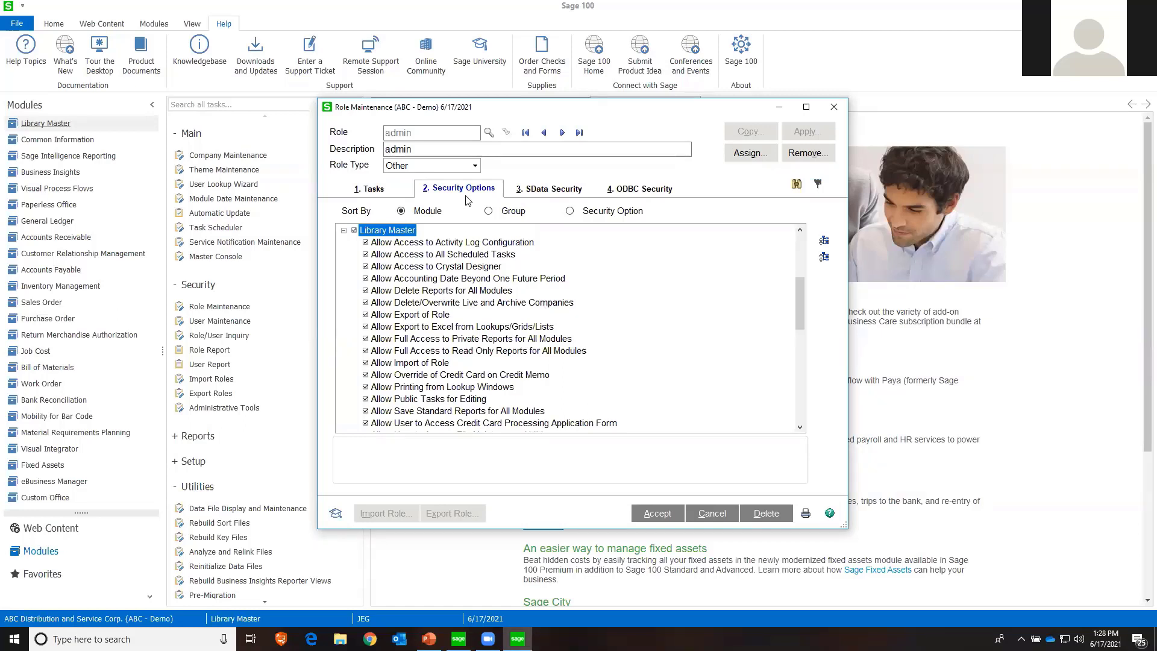
click(708, 513)
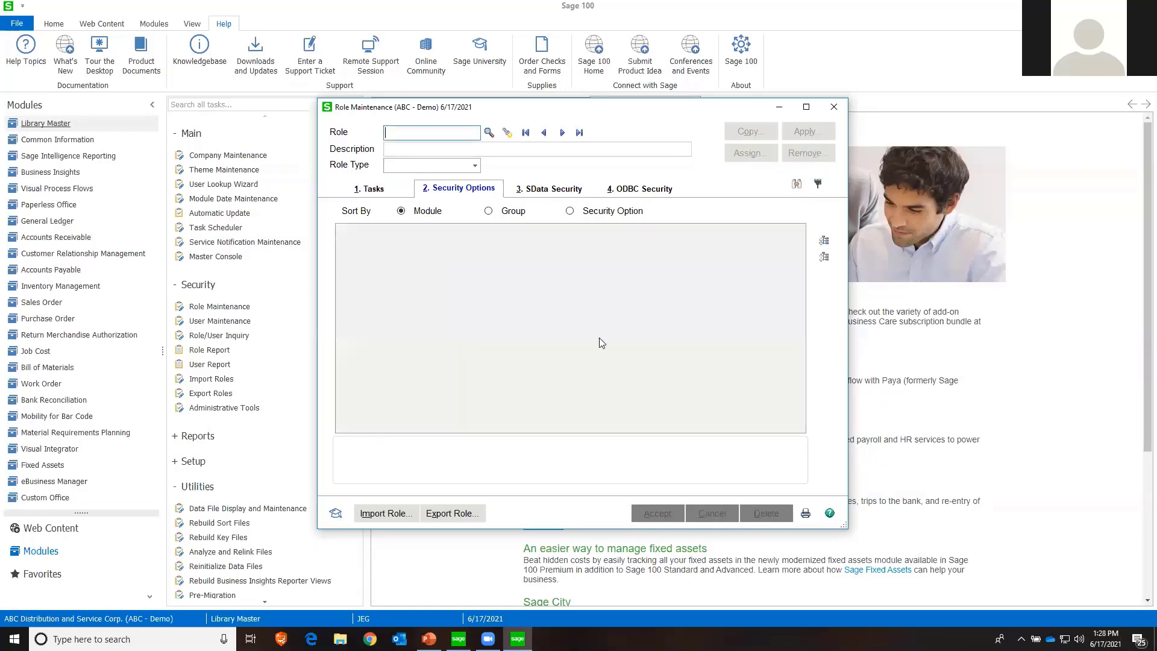
Look up the existing roles, browse the role templates in an enlarged list, and open the APAdmin template
click(488, 133)
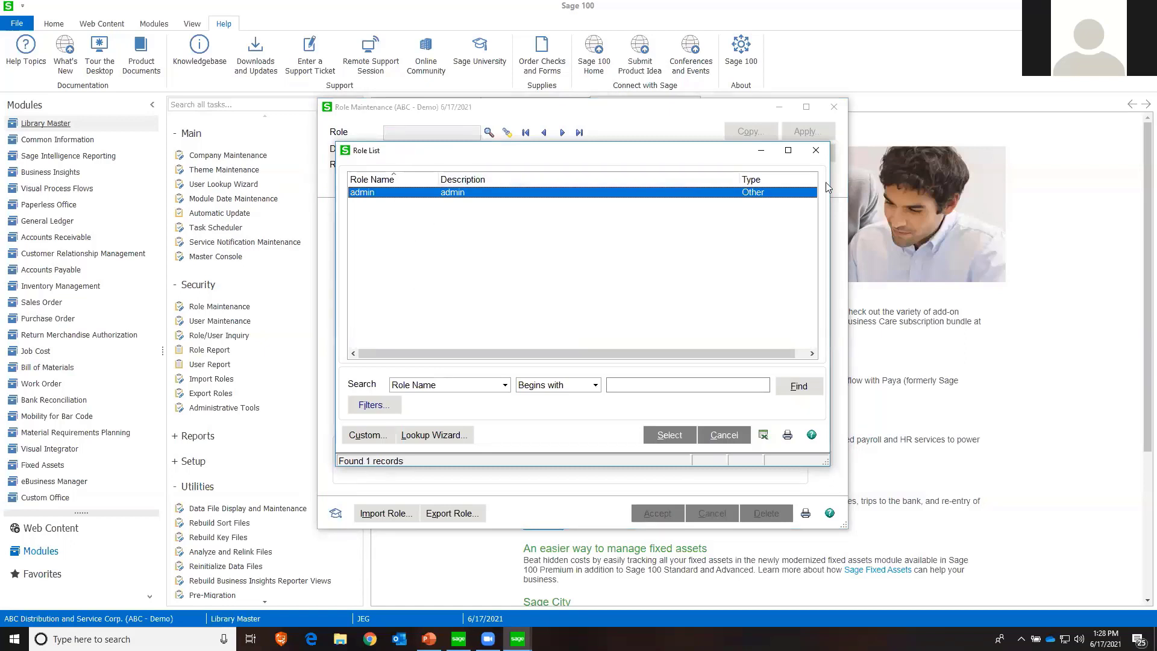
click(808, 156)
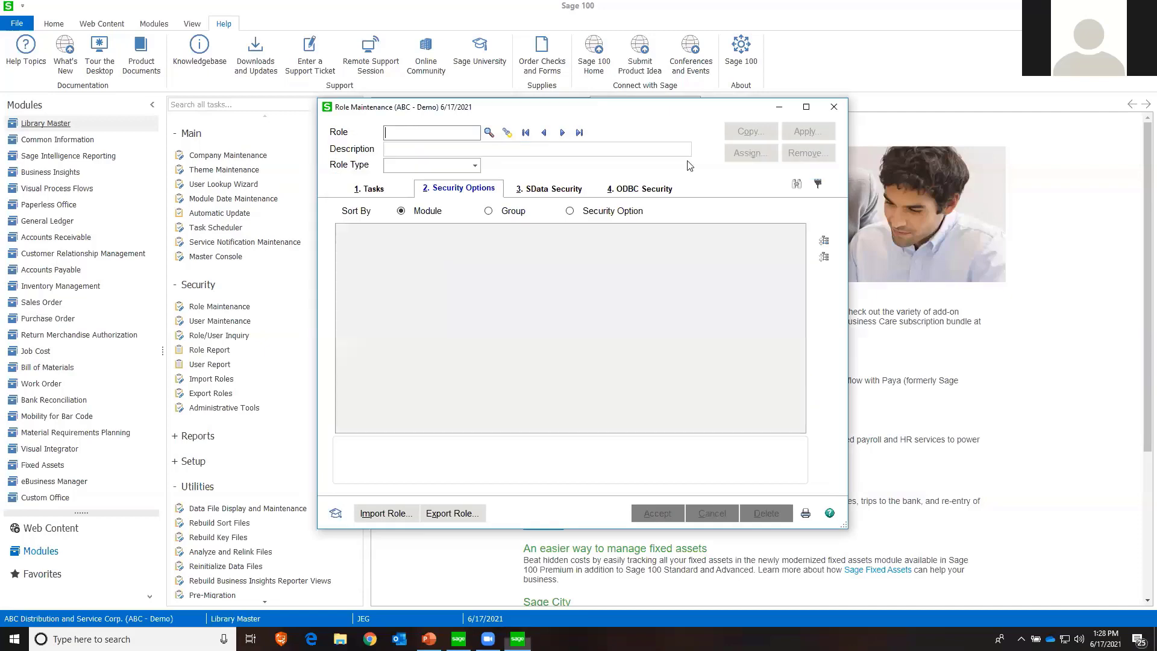
click(507, 134)
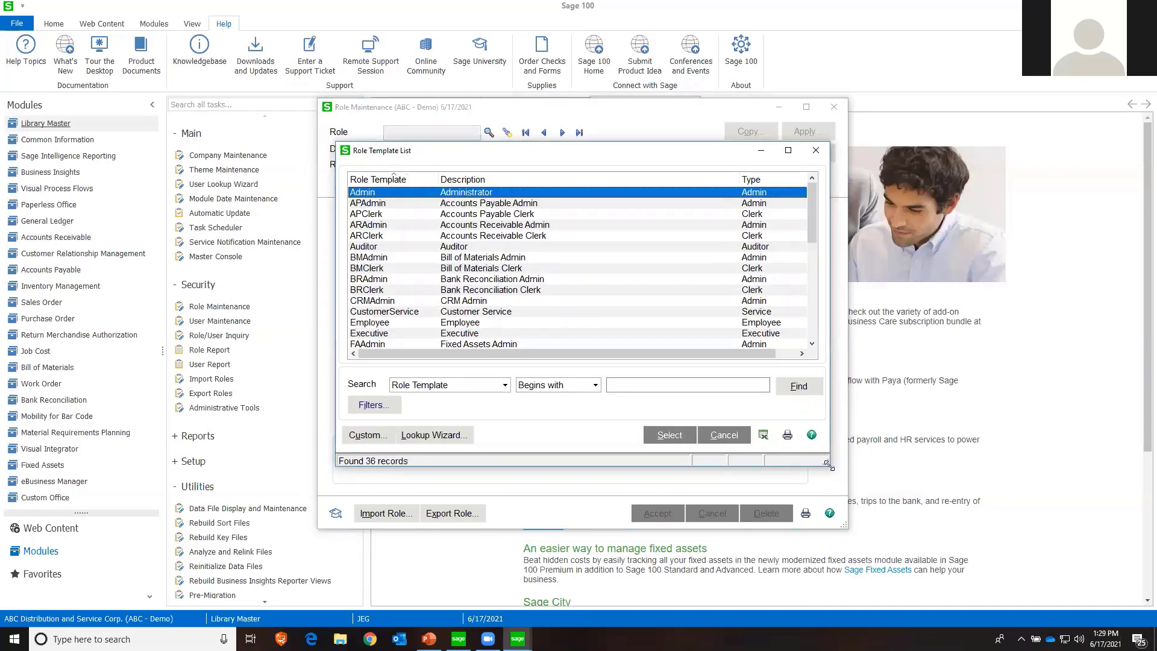
drag(828, 463, 876, 538)
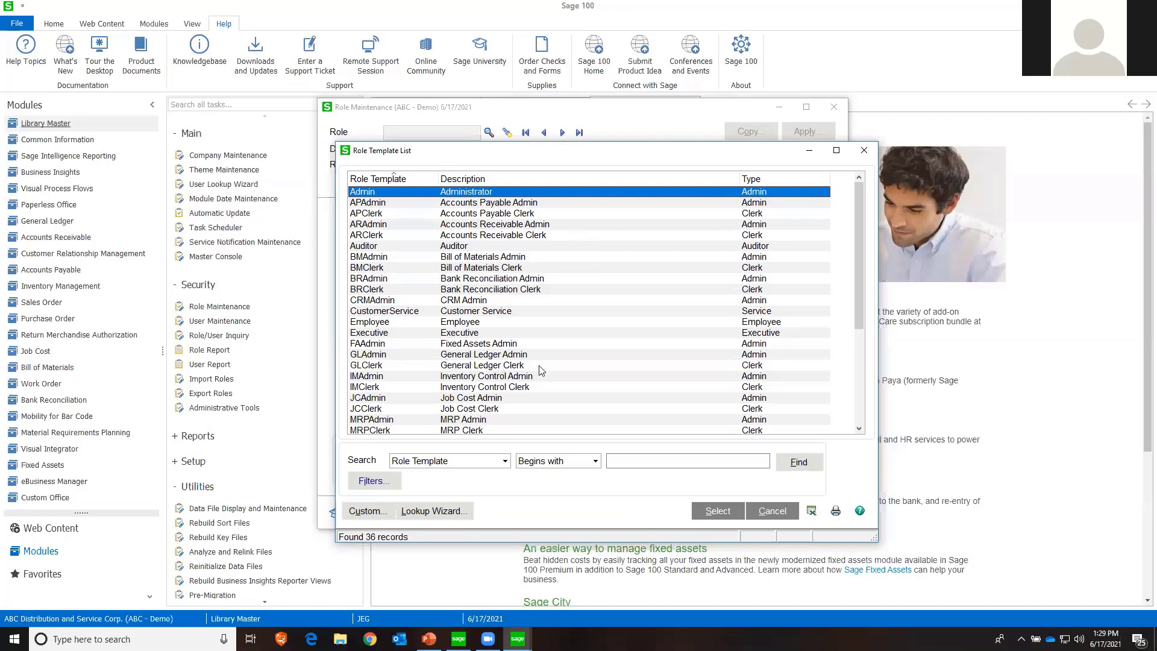
click(504, 203)
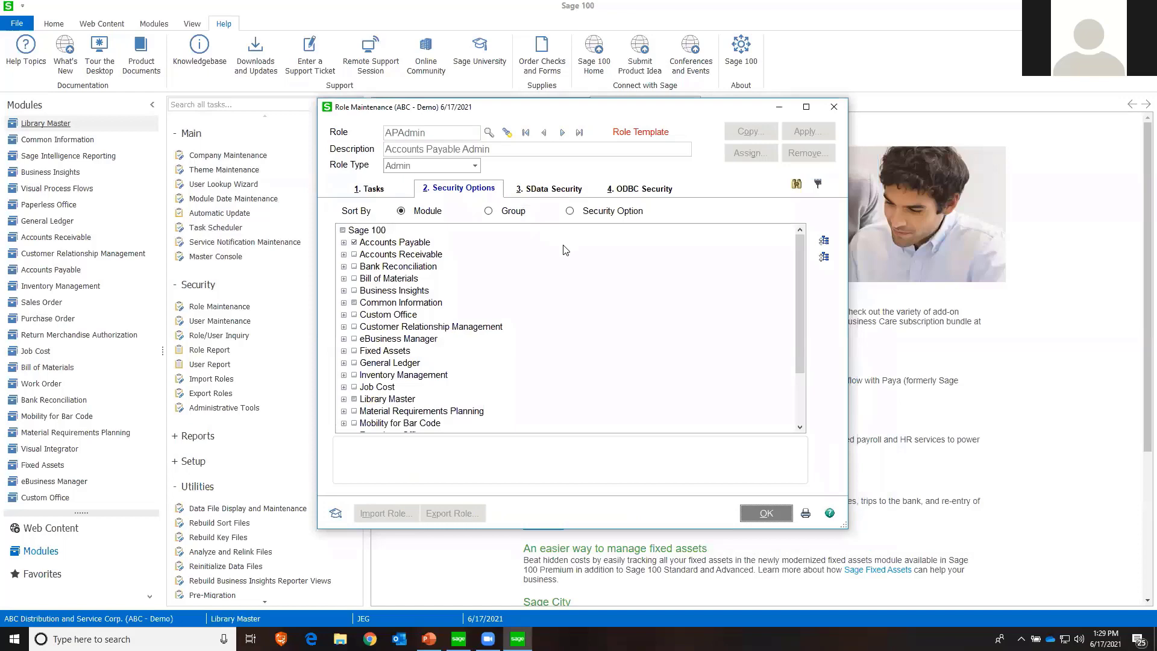
Examine the Accounts Payable and Common Information security options of the APAdmin template and close the template
click(343, 242)
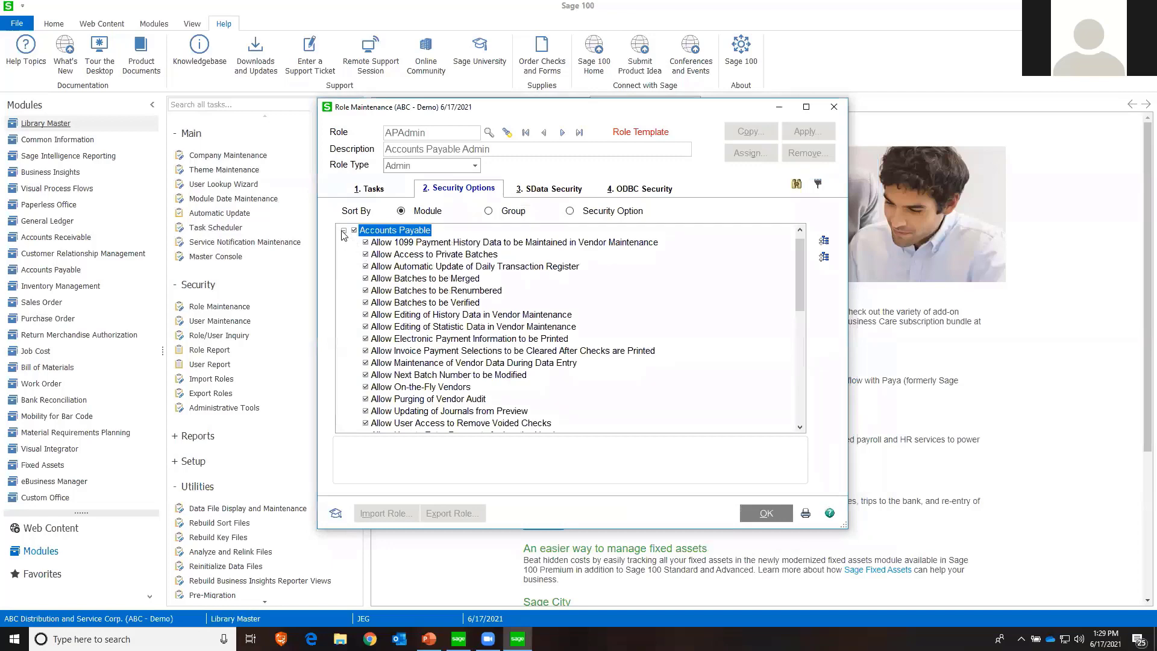
click(344, 231)
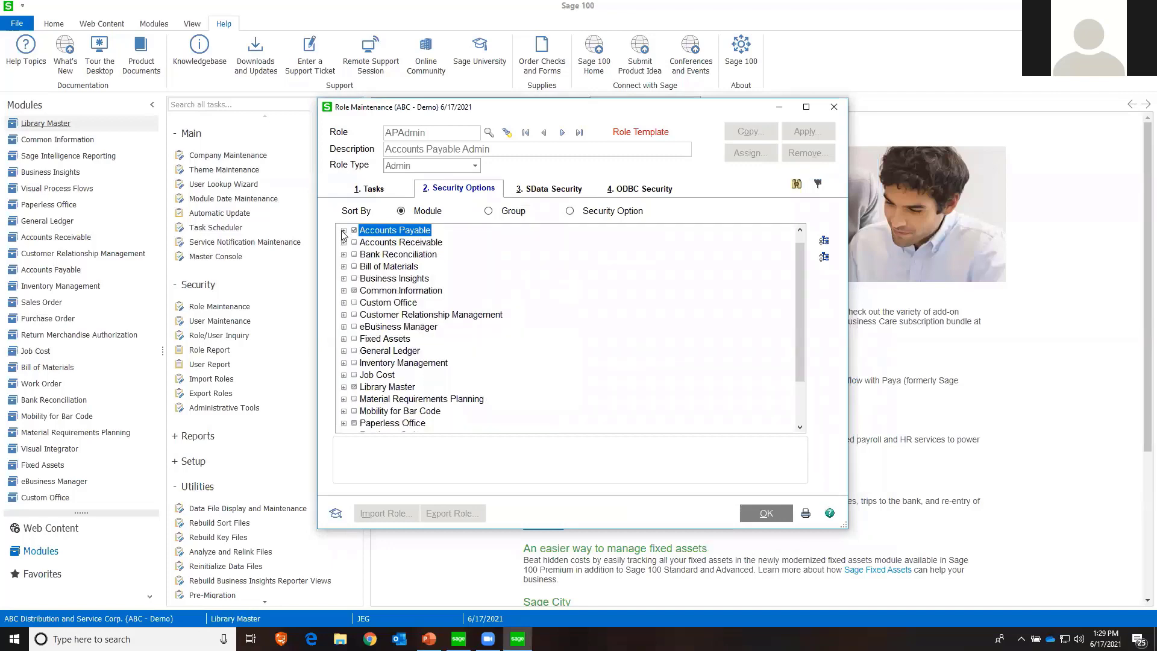
click(344, 291)
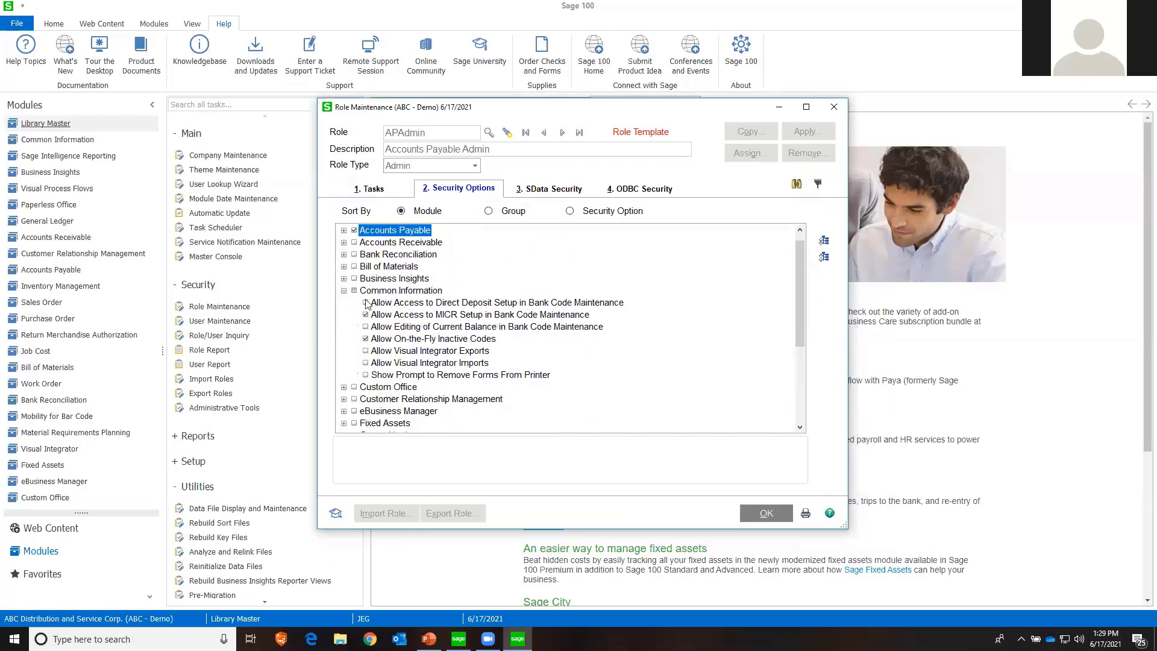
click(344, 291)
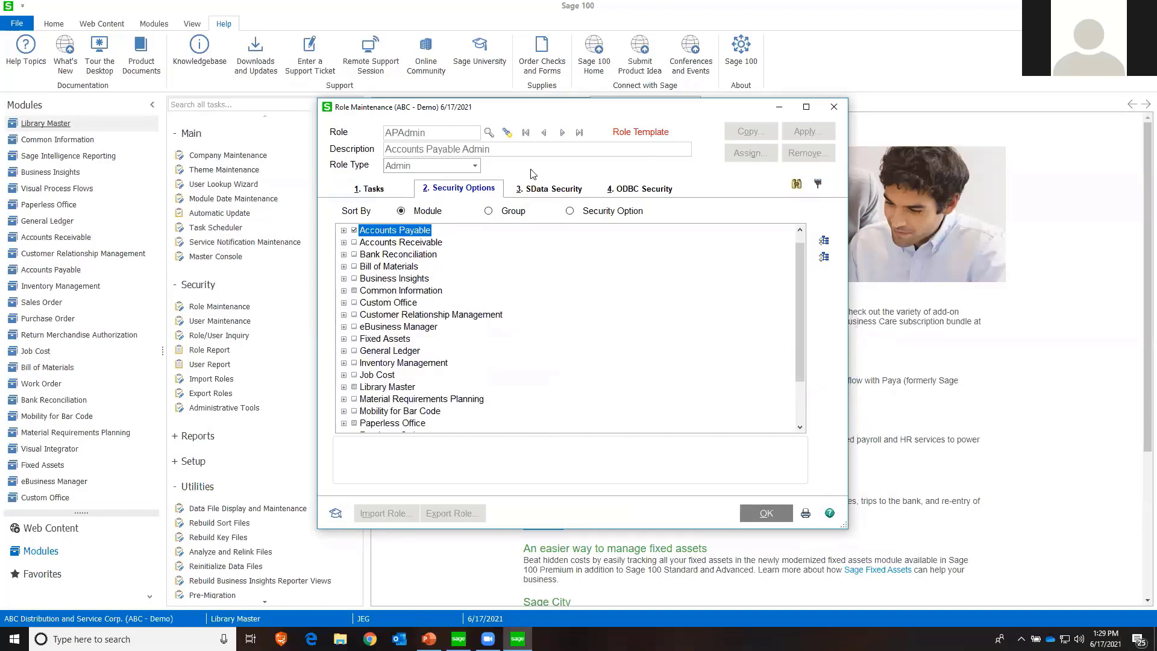
click(763, 515)
Start a new role named test with the description Test
text(es)
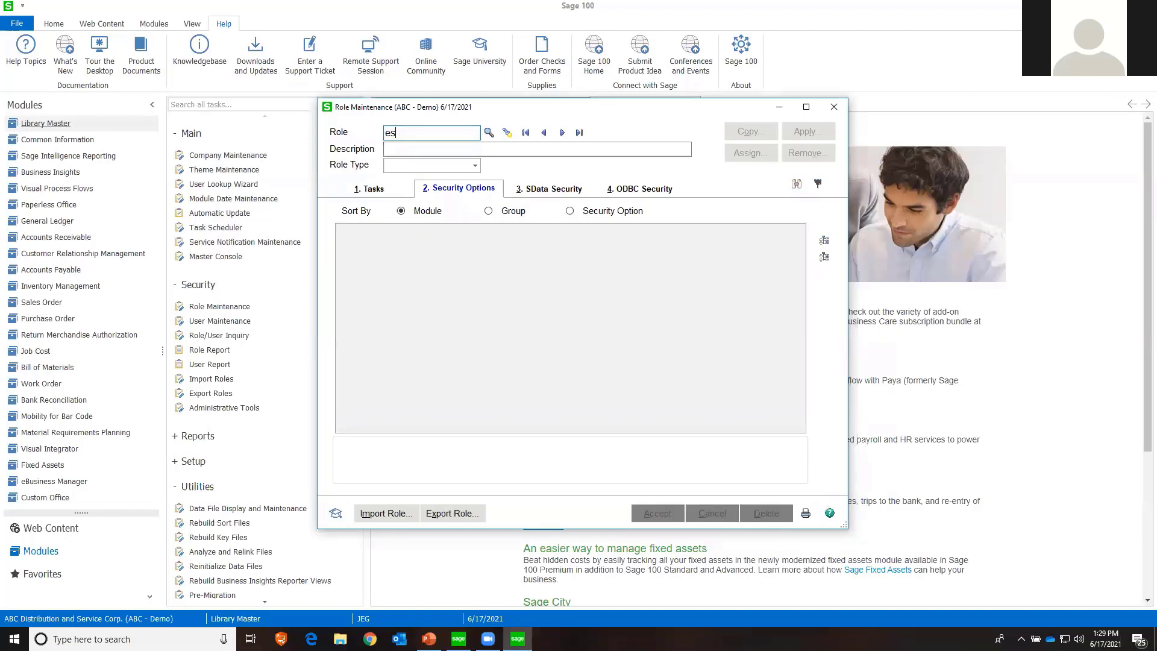
text(test)
key(Tab)
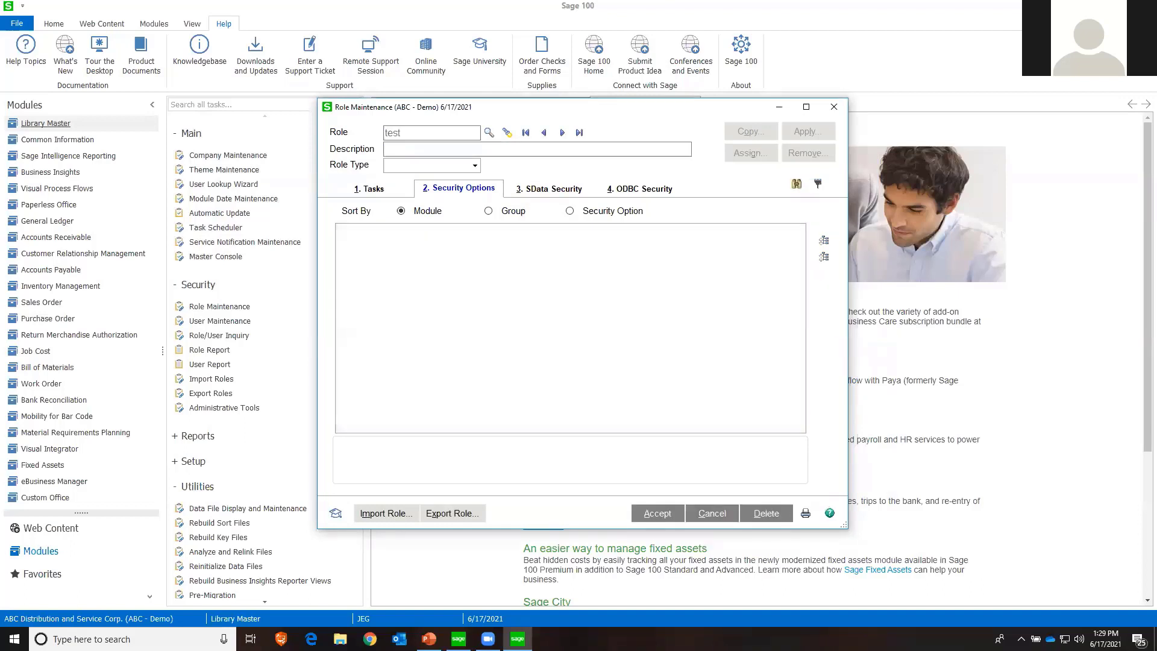
text(Re)
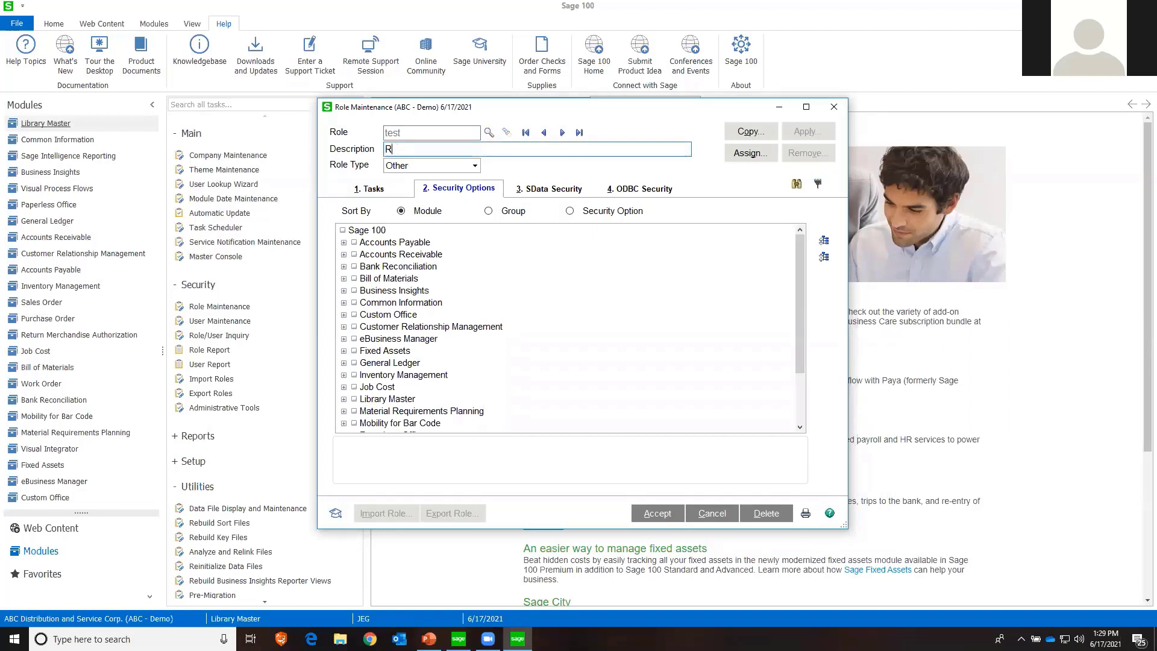
key(BackSpace)
text(Test)
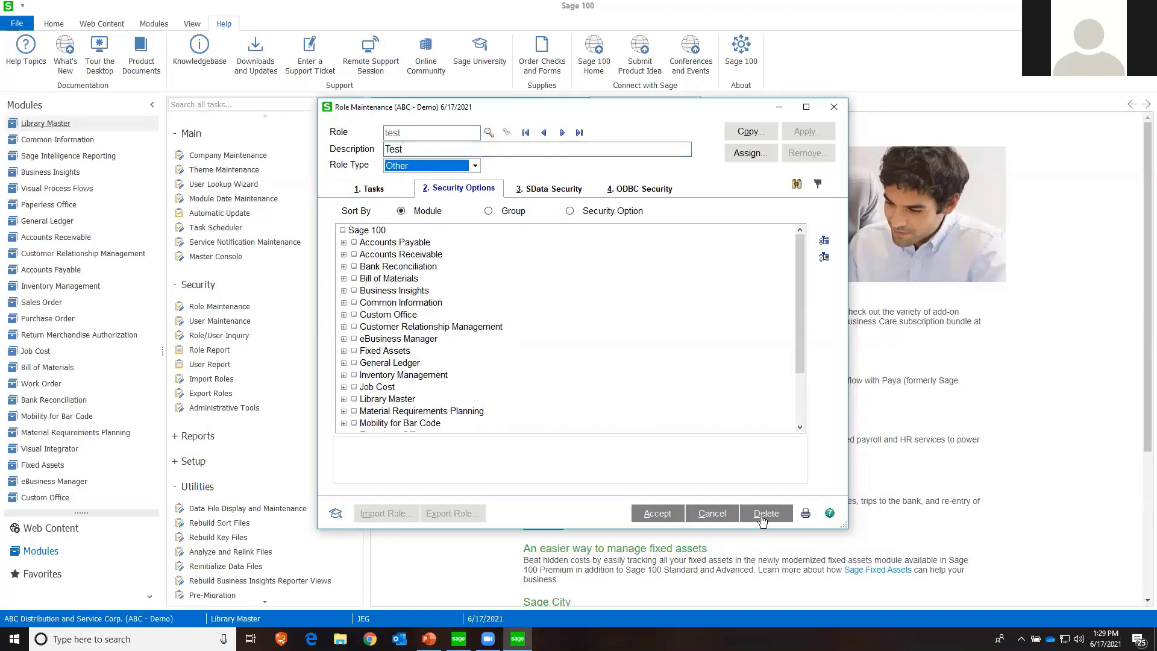
Copy tasks and security options from the APClerk template into the test role, discard the role and close Role Maintenance
click(751, 132)
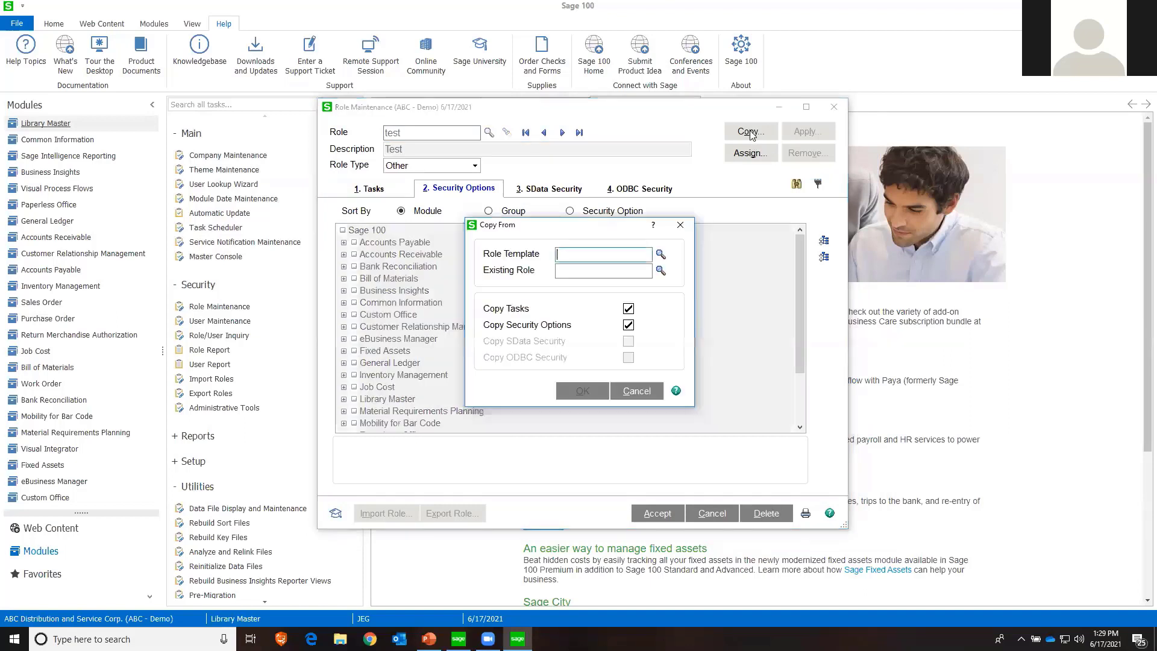
click(661, 253)
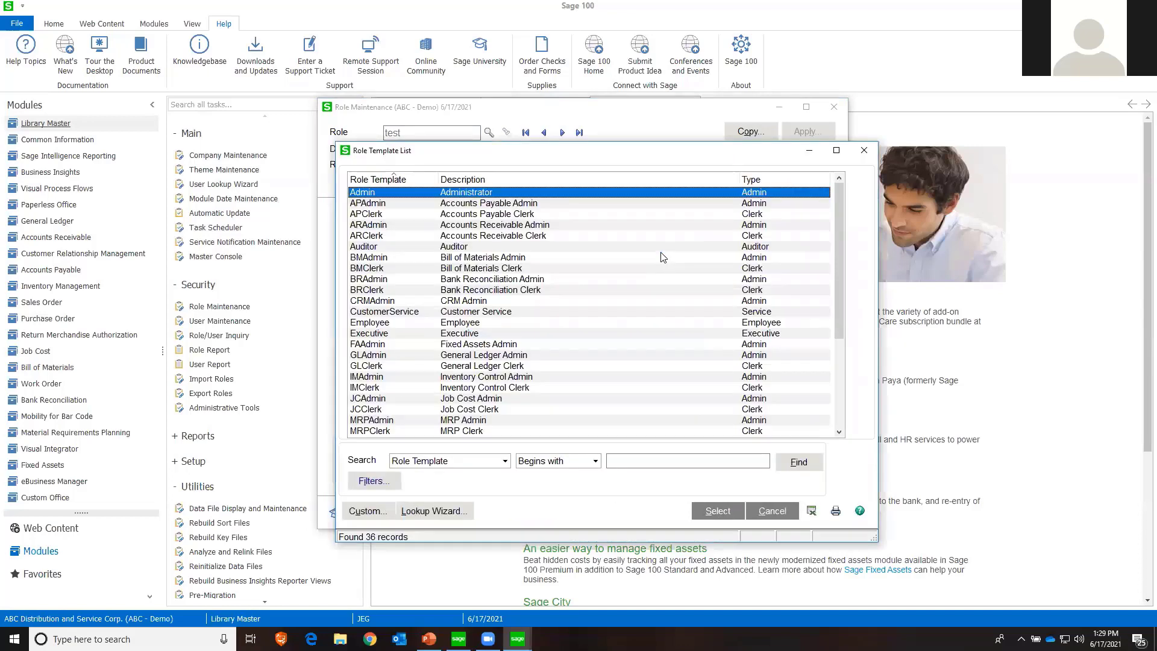
double_click(520, 215)
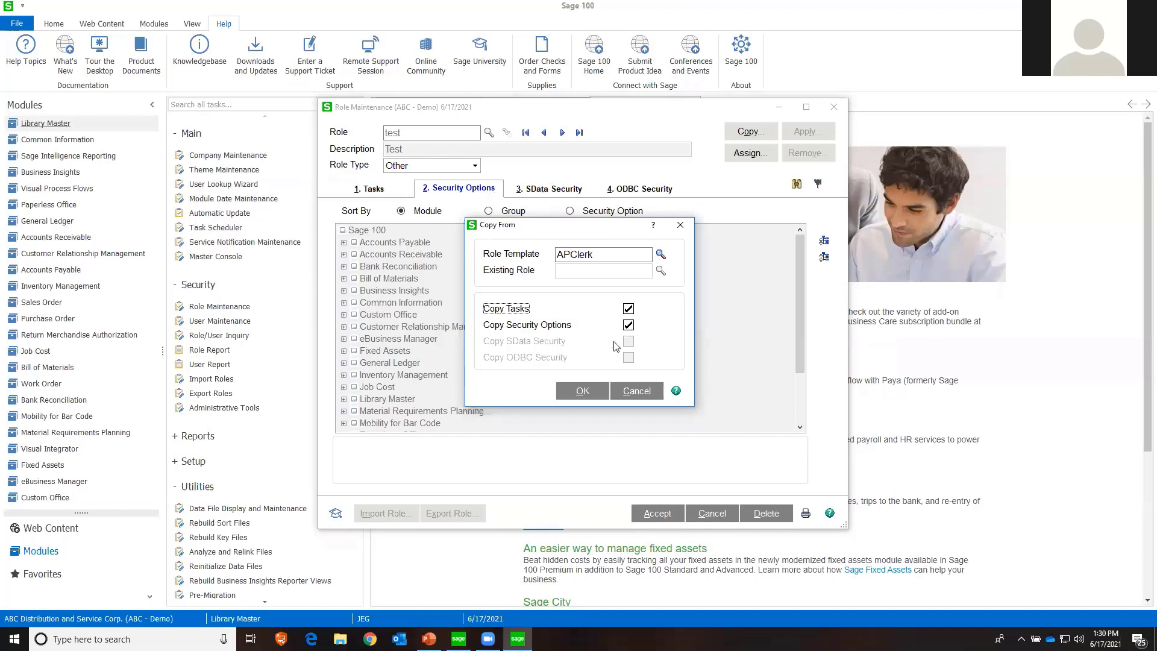
click(595, 393)
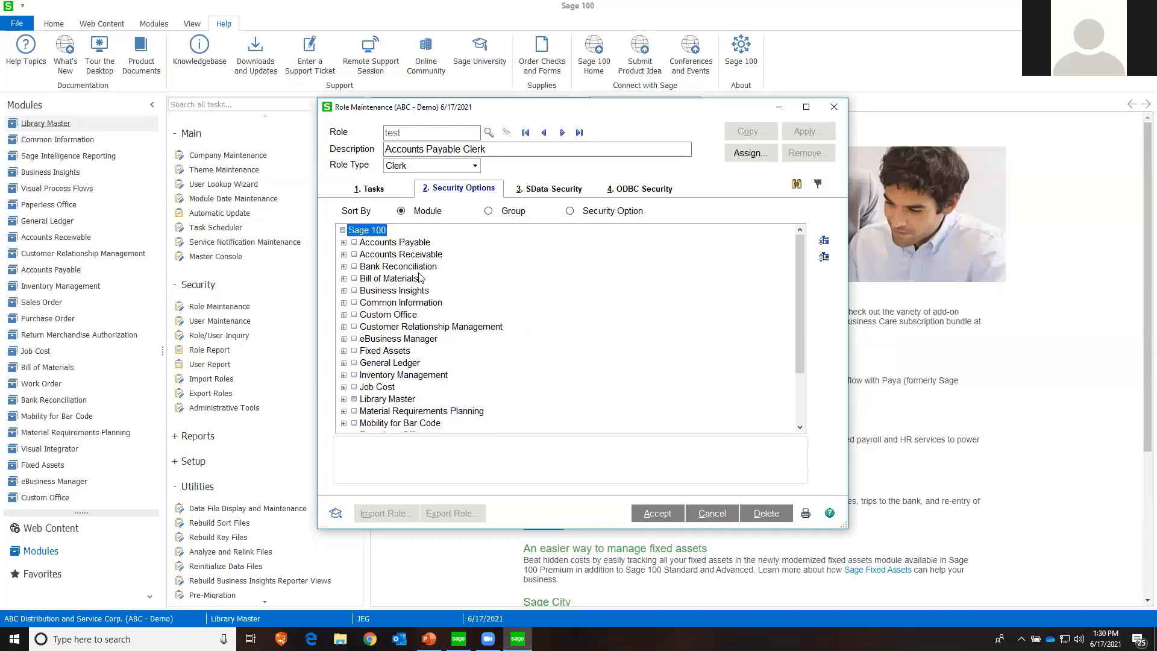
click(713, 515)
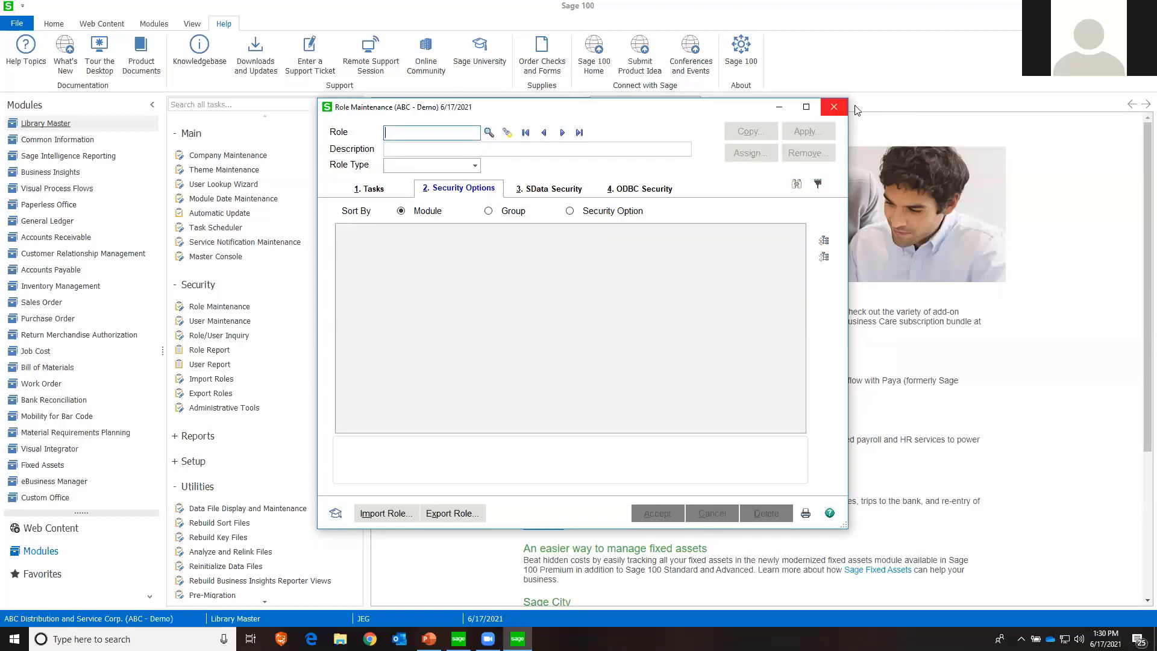
click(835, 109)
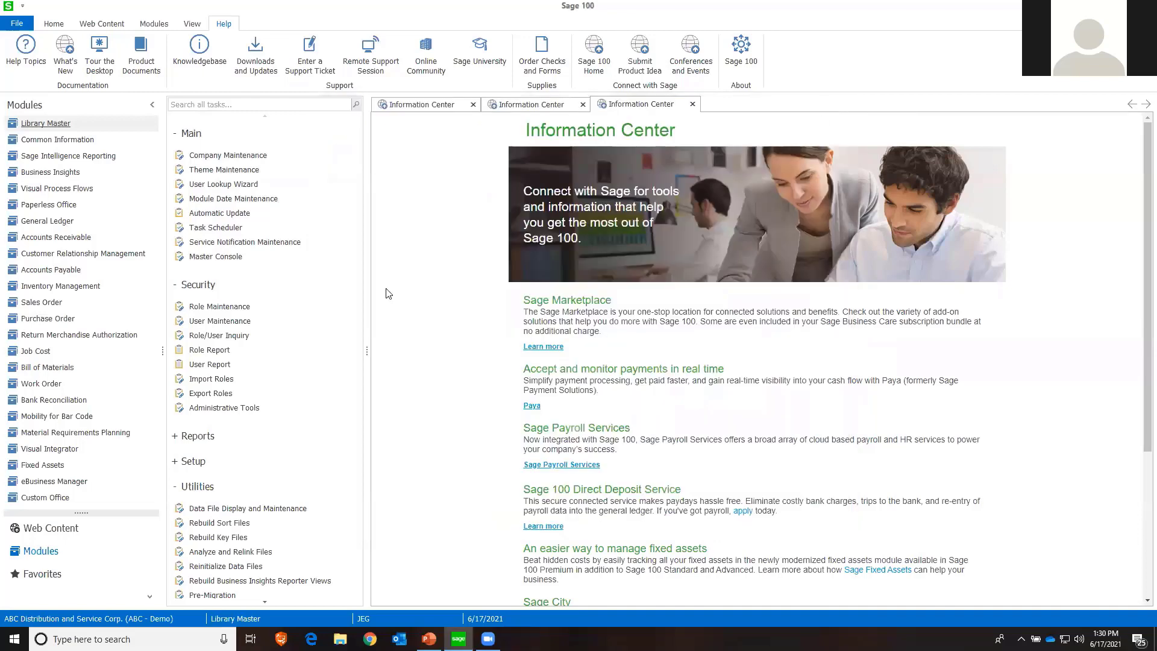
Build the search index for the Live company type and dismiss the indexing summary
scroll(349, 482, down, 3)
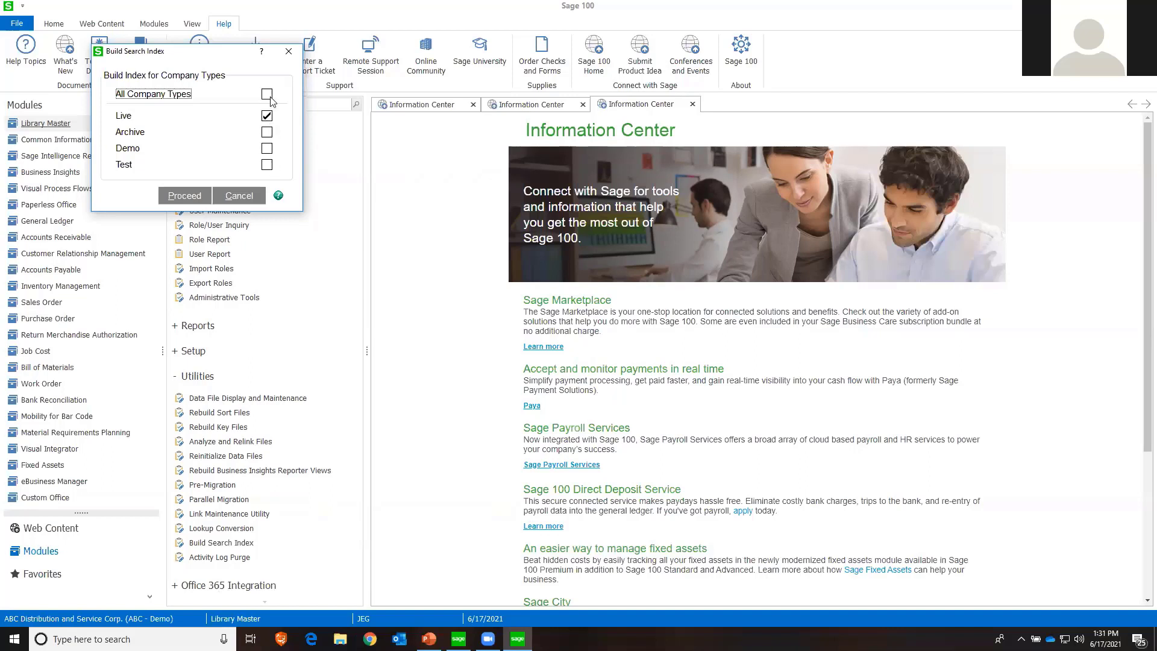
click(184, 196)
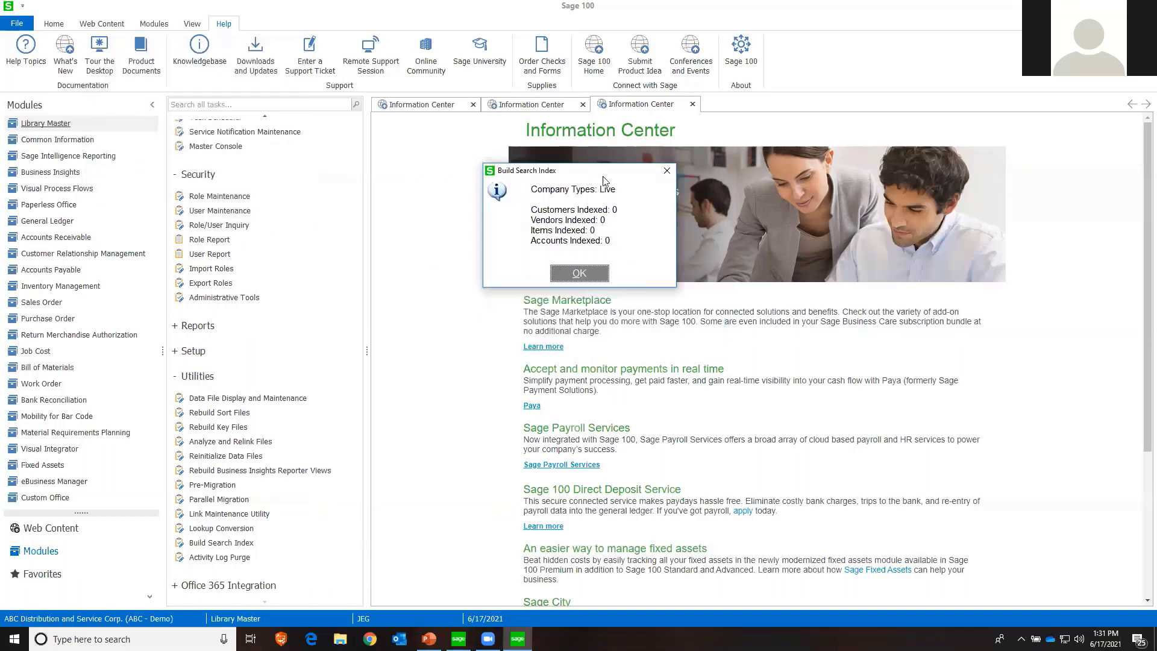
click(579, 273)
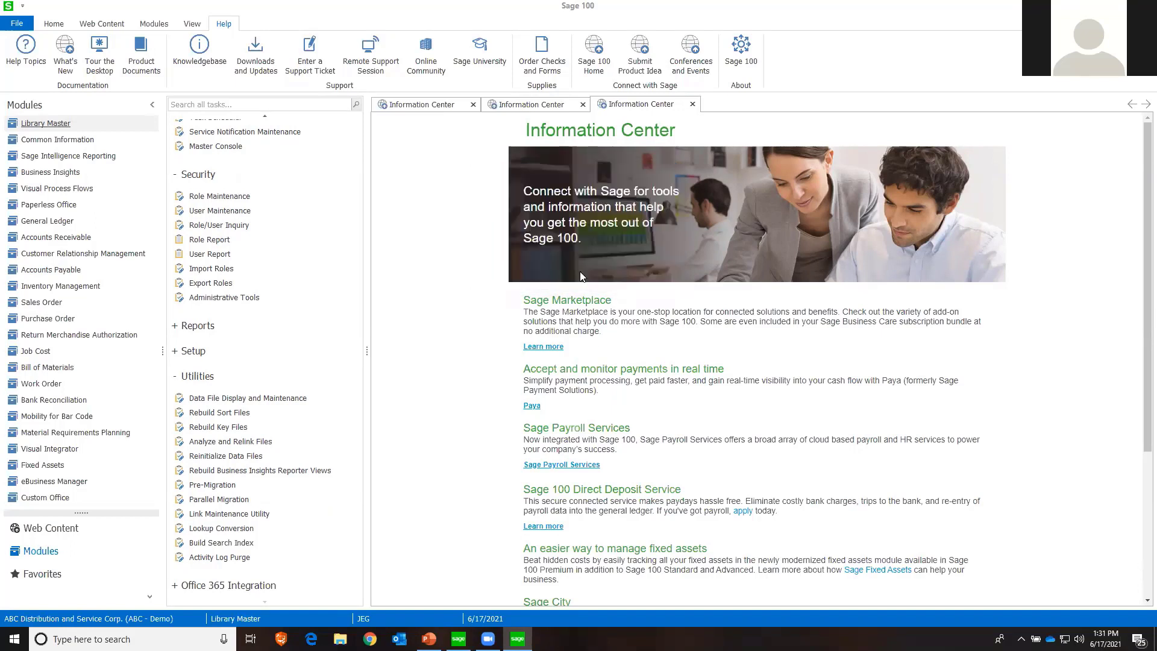
Look up the existing companies ABC and TST in Company Maintenance and clear each record without changes
scroll(268, 179, up, 3)
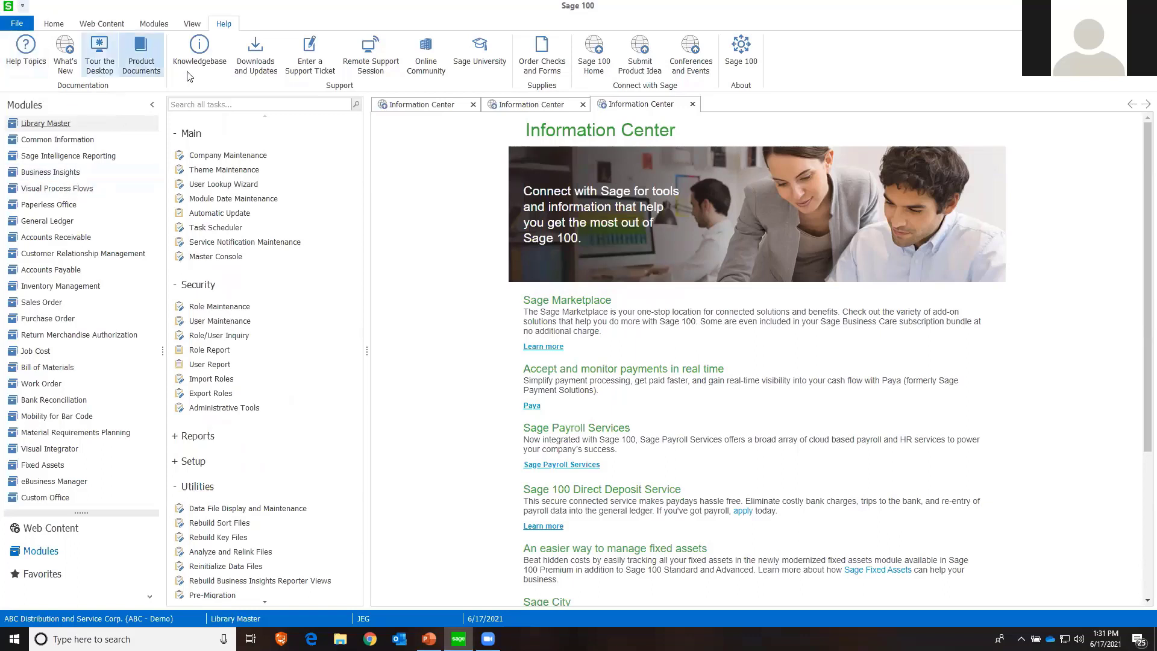
click(240, 158)
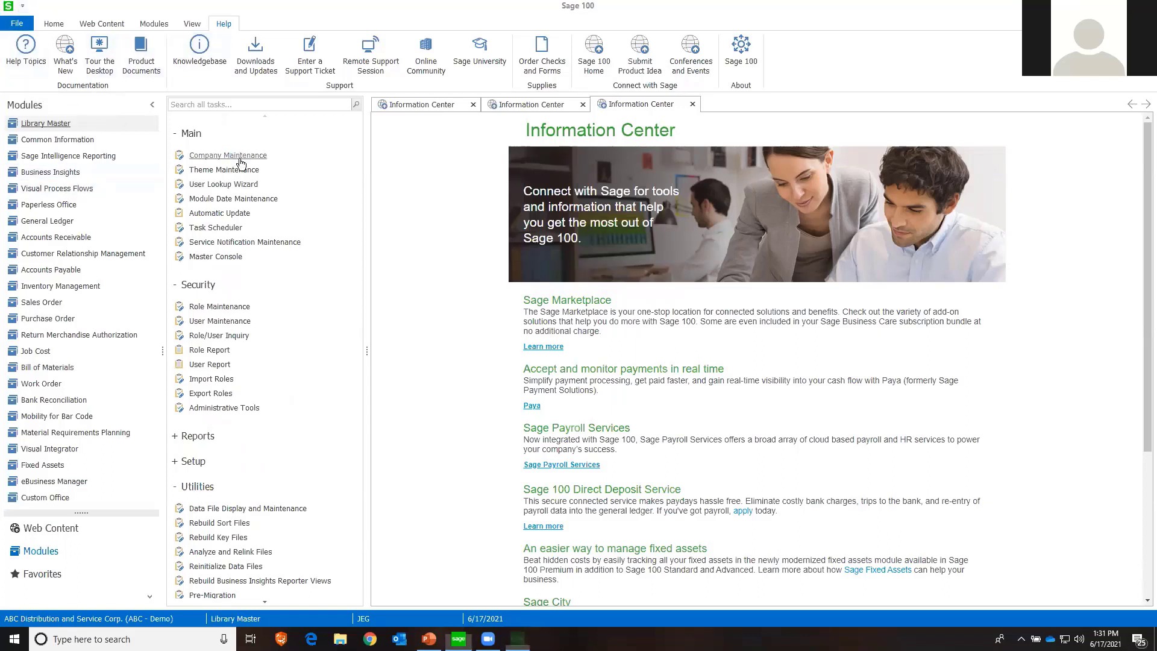
click(508, 89)
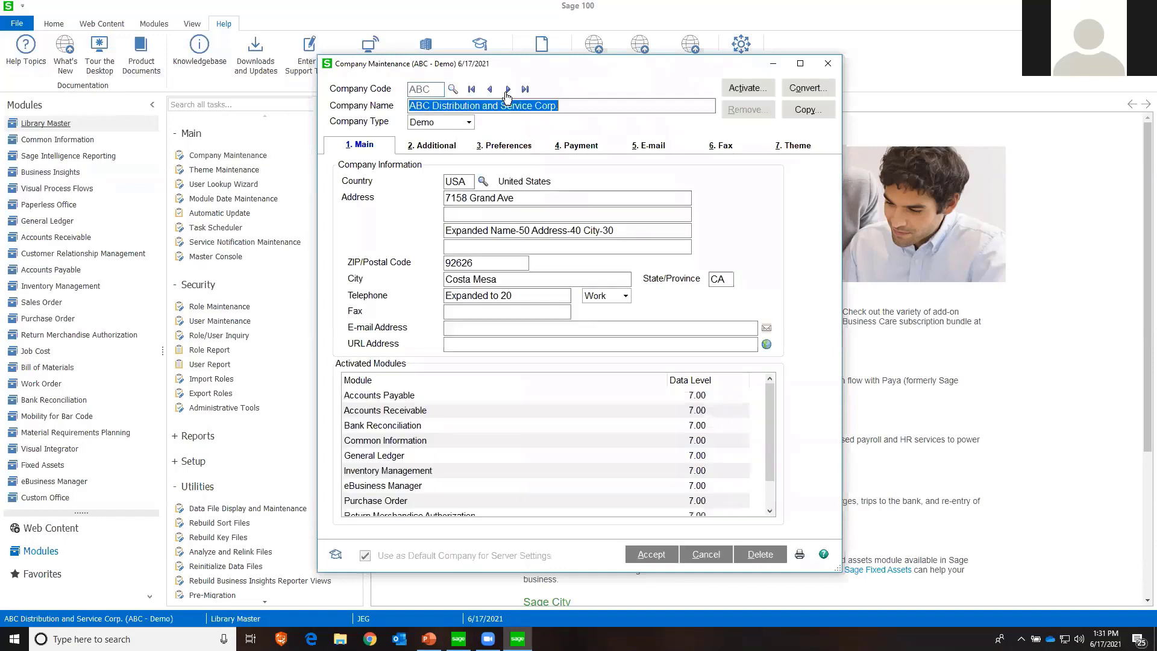
click(708, 554)
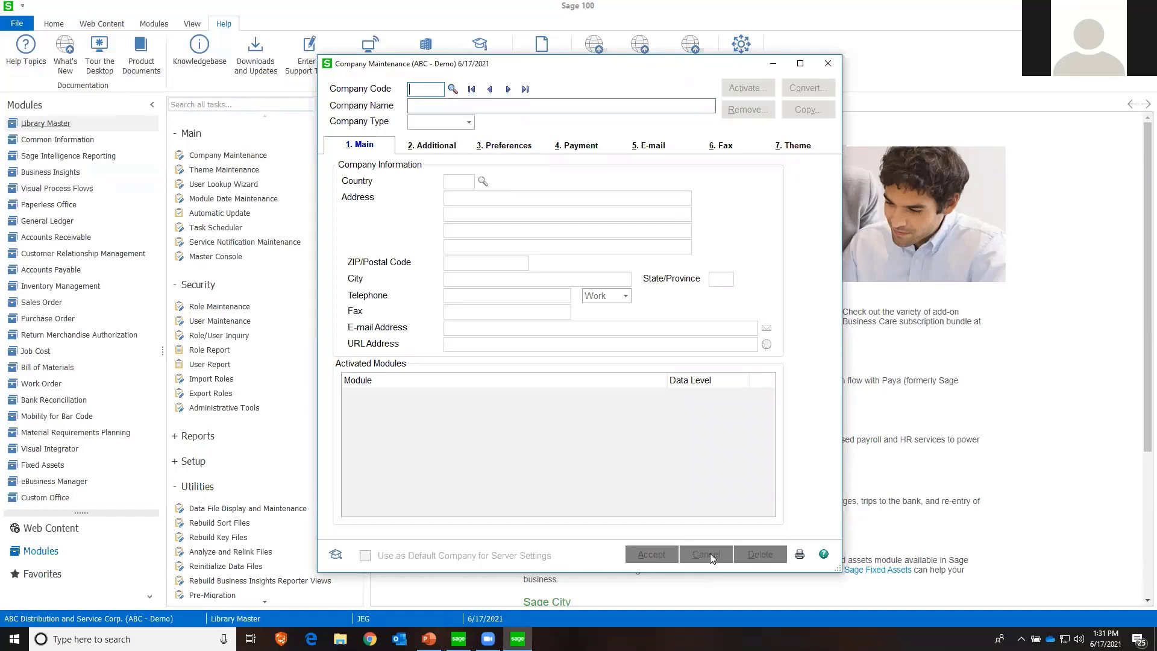
text(TST)
key(Tab)
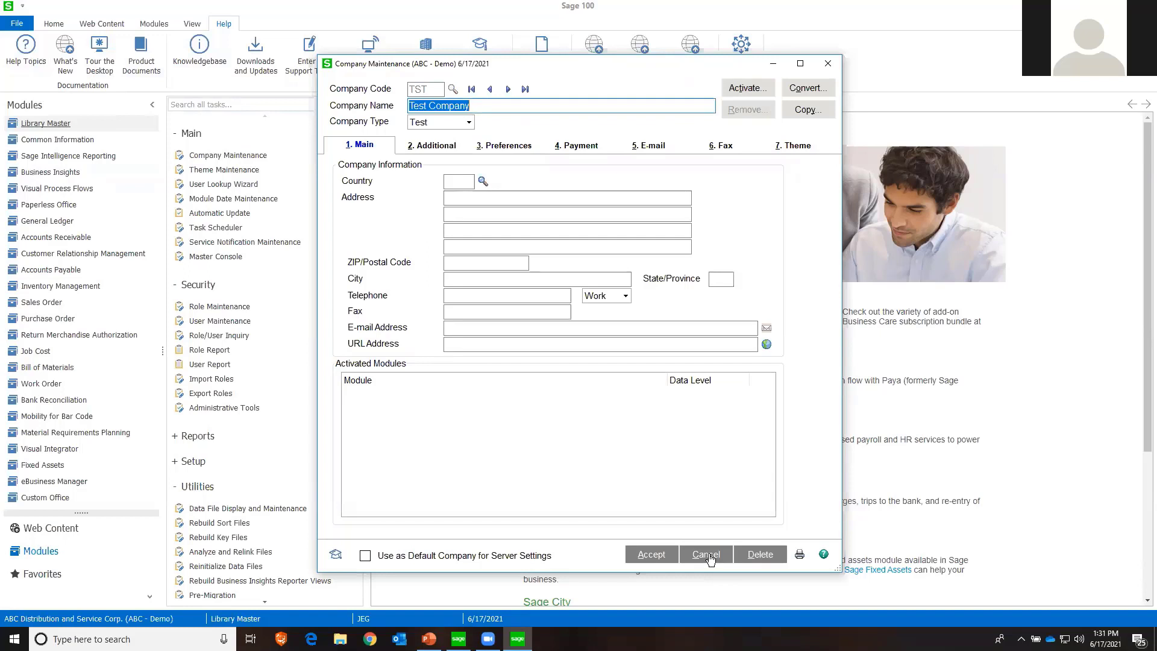
click(722, 556)
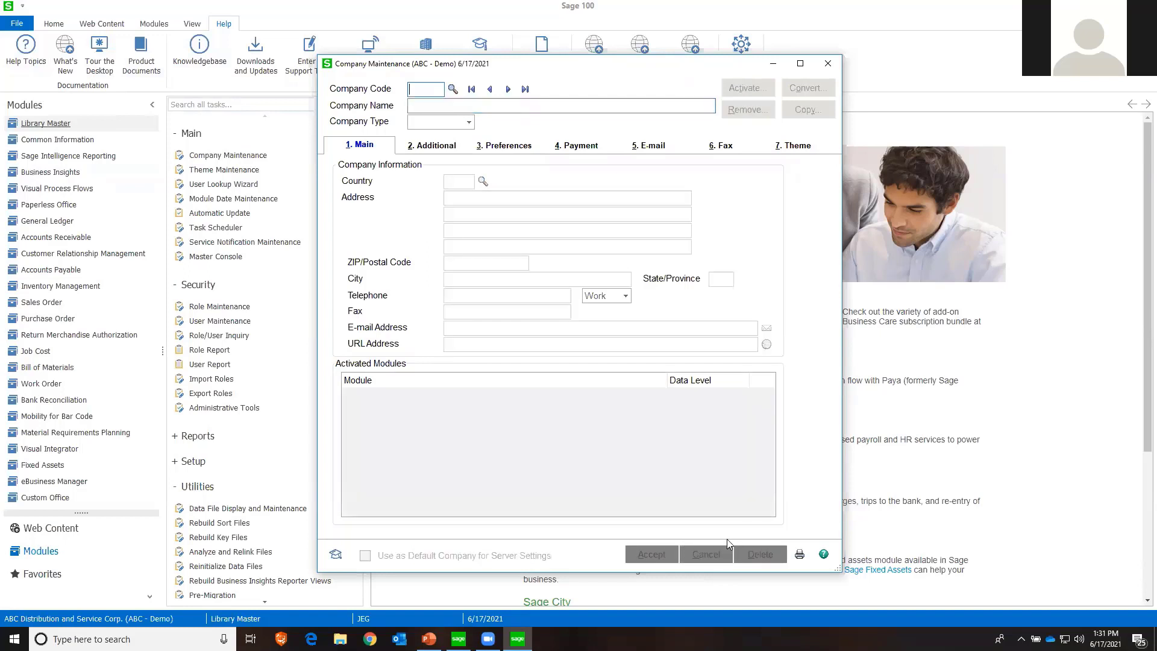
Start a new company with code TS2, name Test Company and company type Test
text(TS2)
key(Tab)
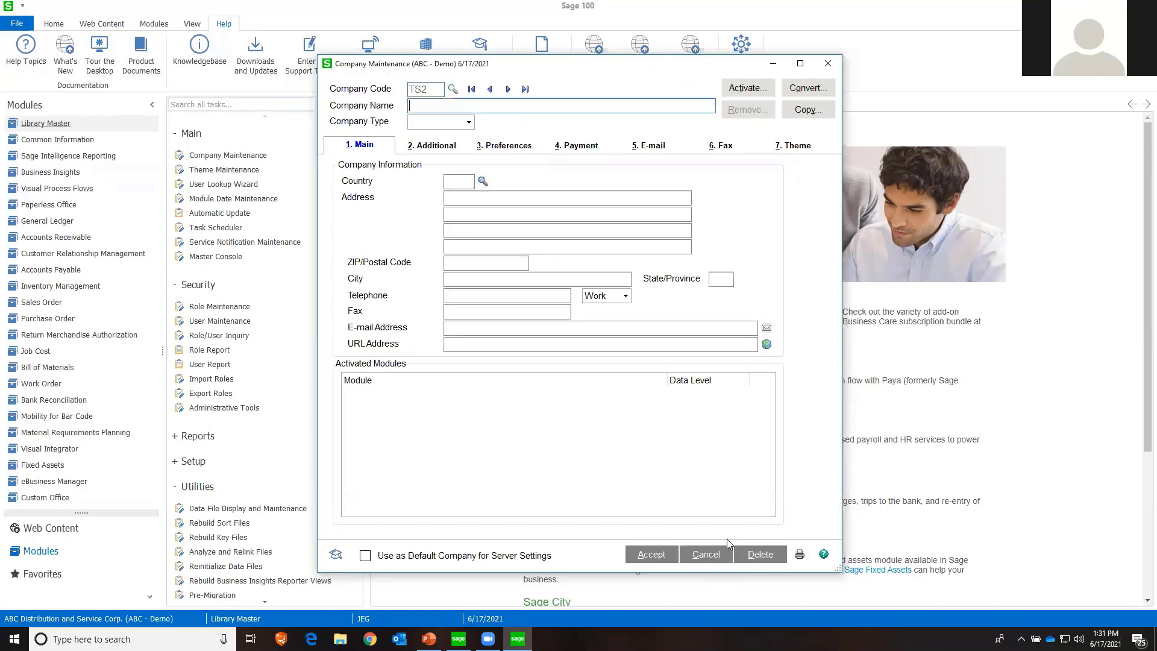
text(Test Company)
key(Tab)
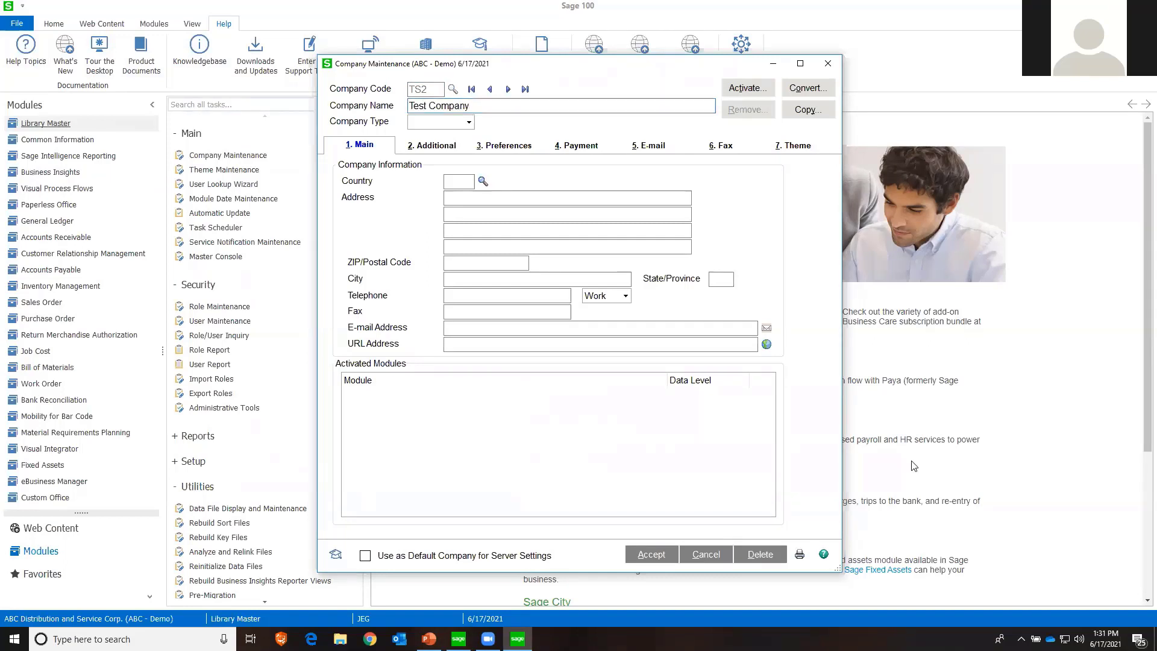
click(416, 122)
click(427, 176)
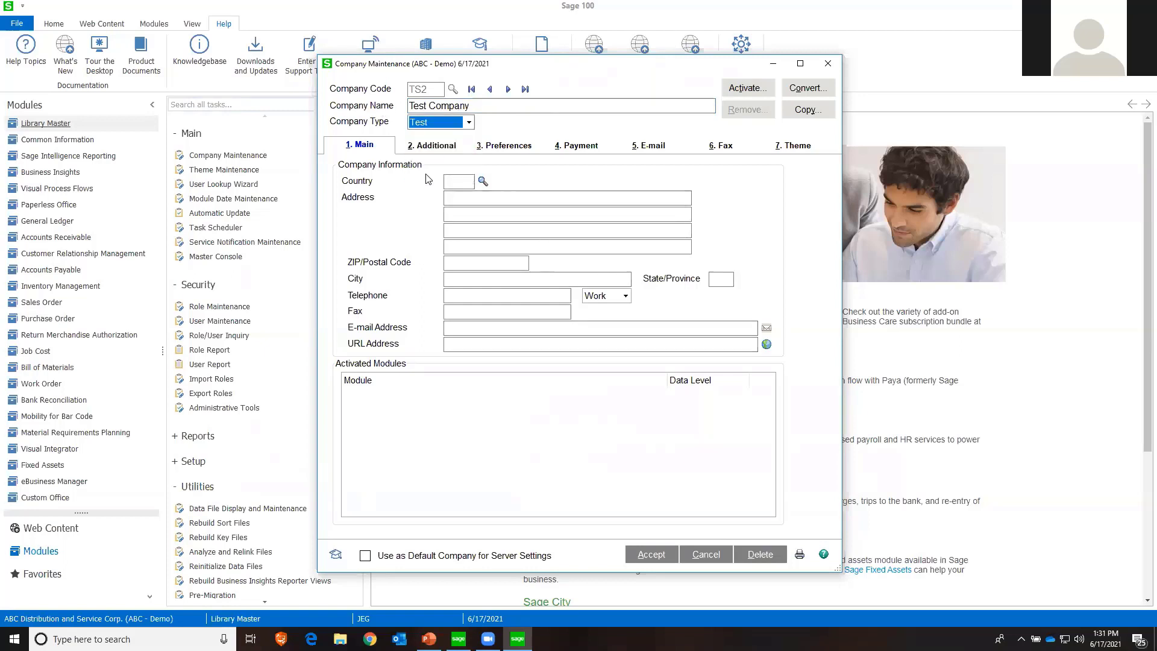
Save company TS2, set up a copy of ABC's module data into it, and close Company Maintenance
click(805, 110)
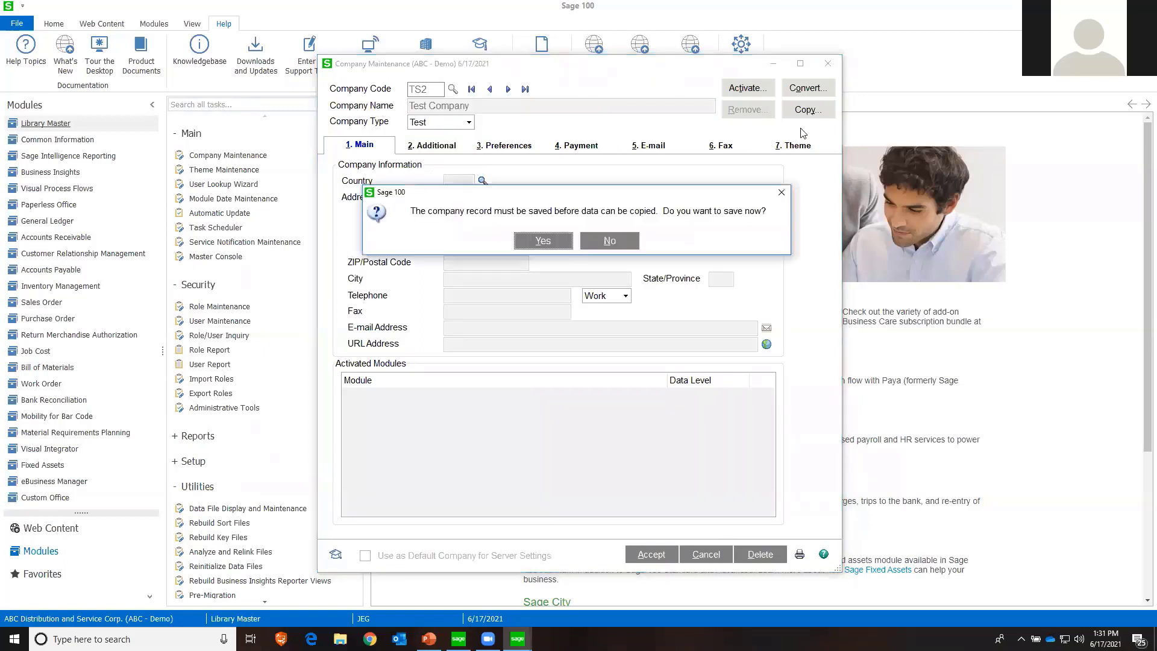
click(543, 243)
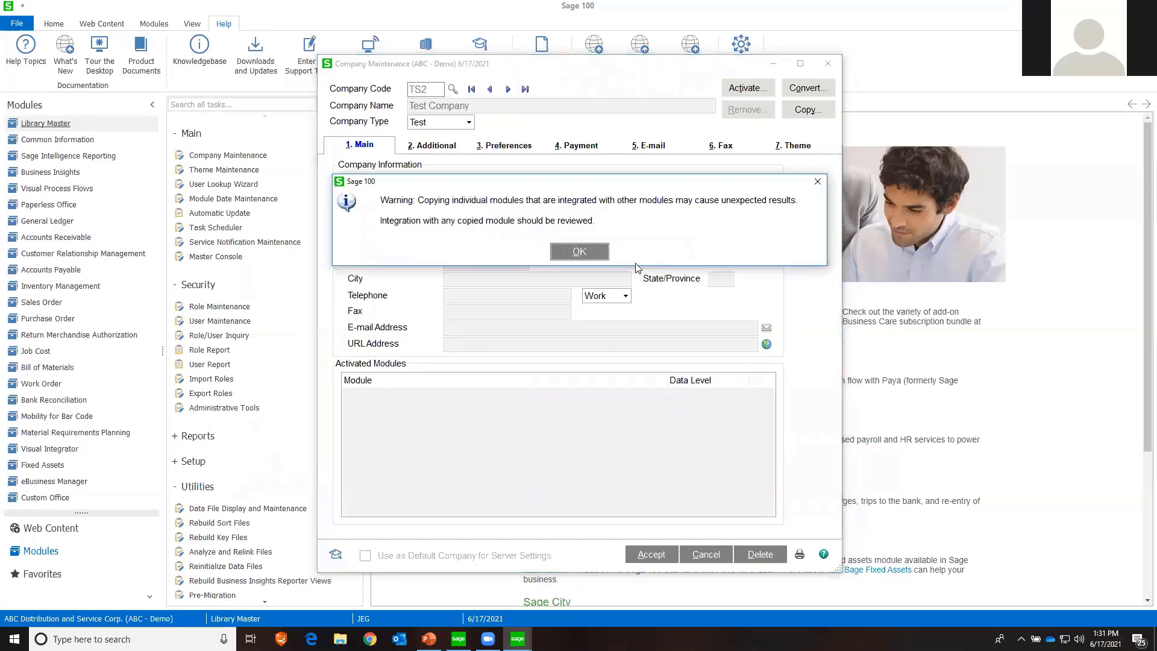
click(579, 252)
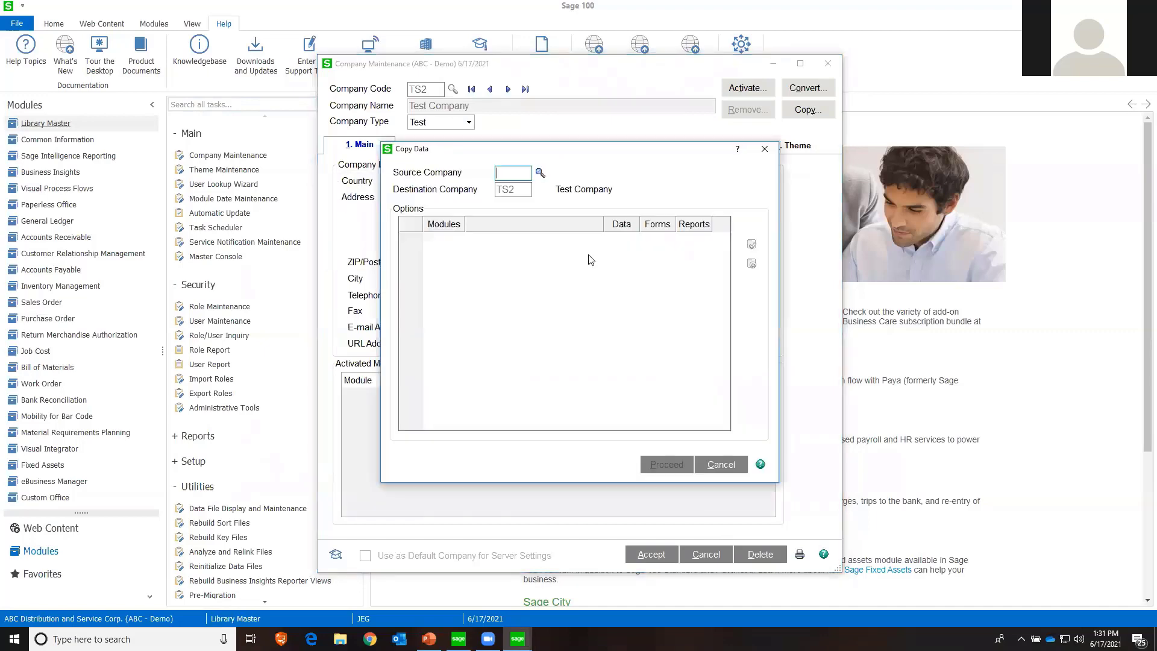
click(540, 173)
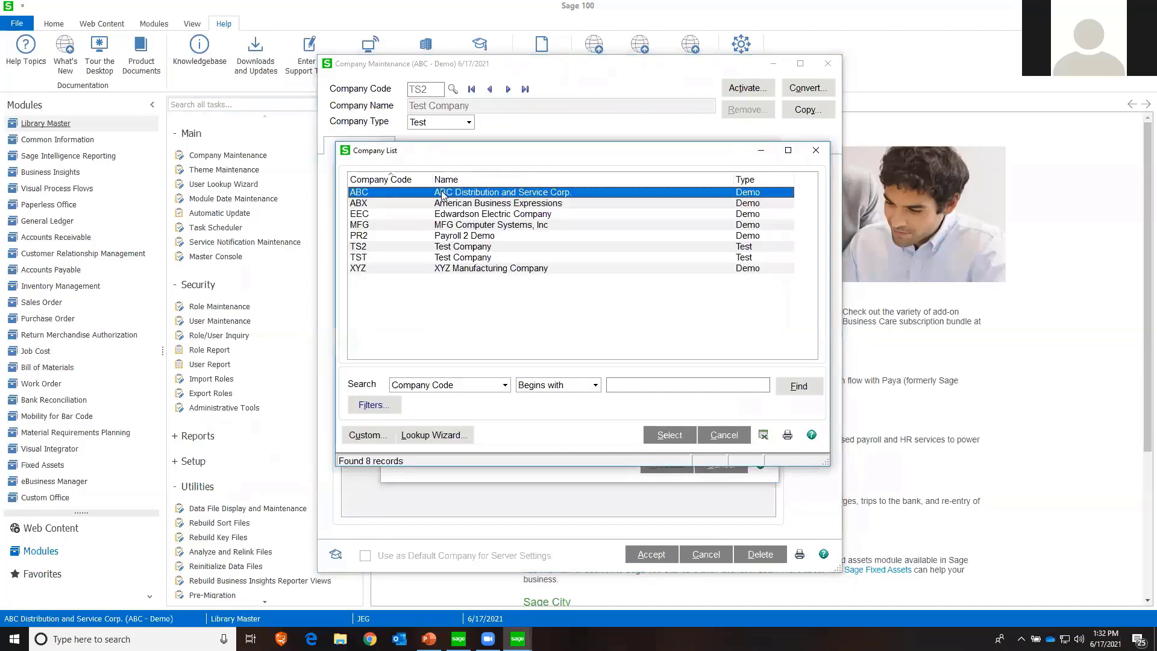
double_click(443, 193)
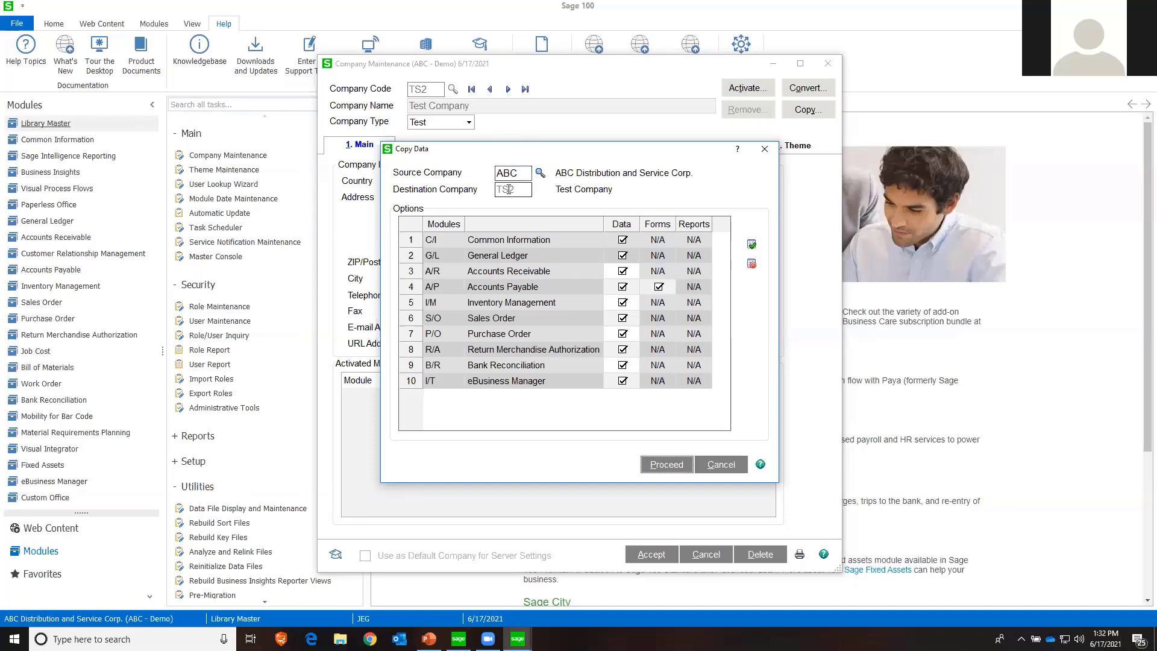
click(678, 466)
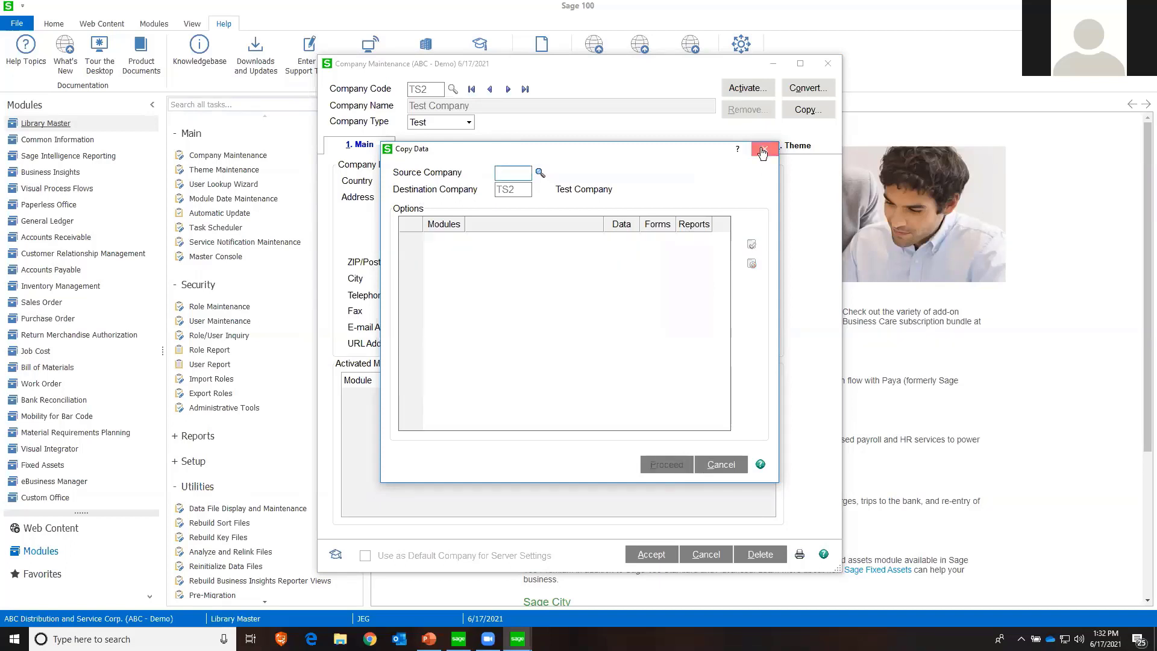
click(762, 152)
click(827, 63)
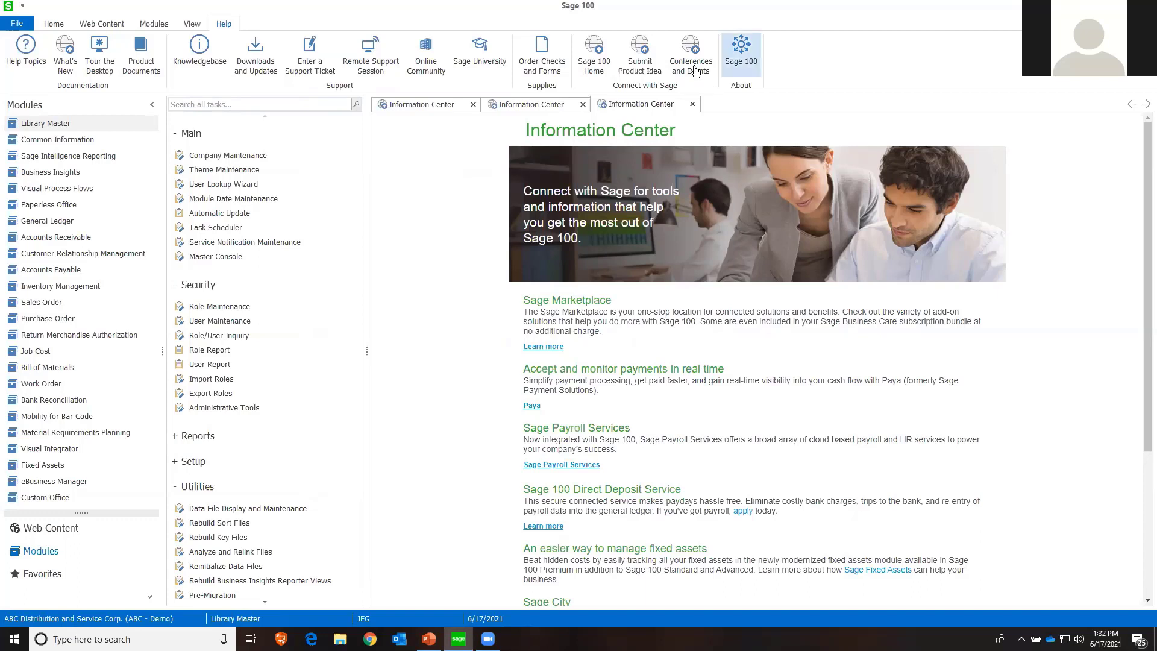
Preview the Purchases Clearing From History Report at page width, check the report total on its last page, and close the preview
click(71, 320)
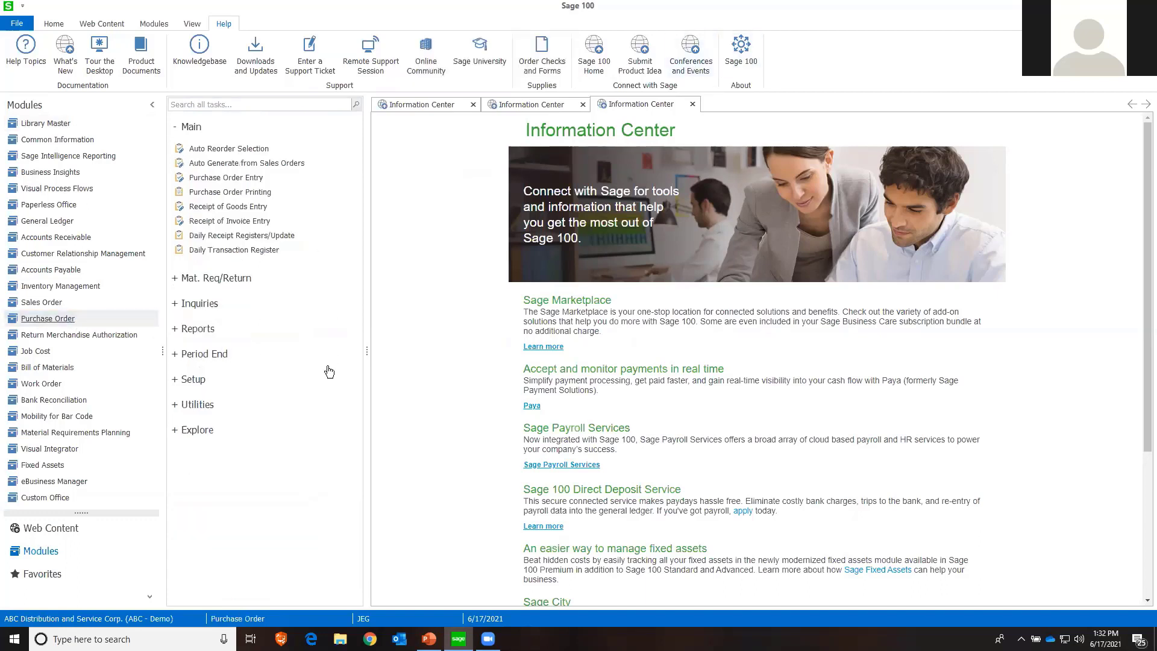
click(178, 356)
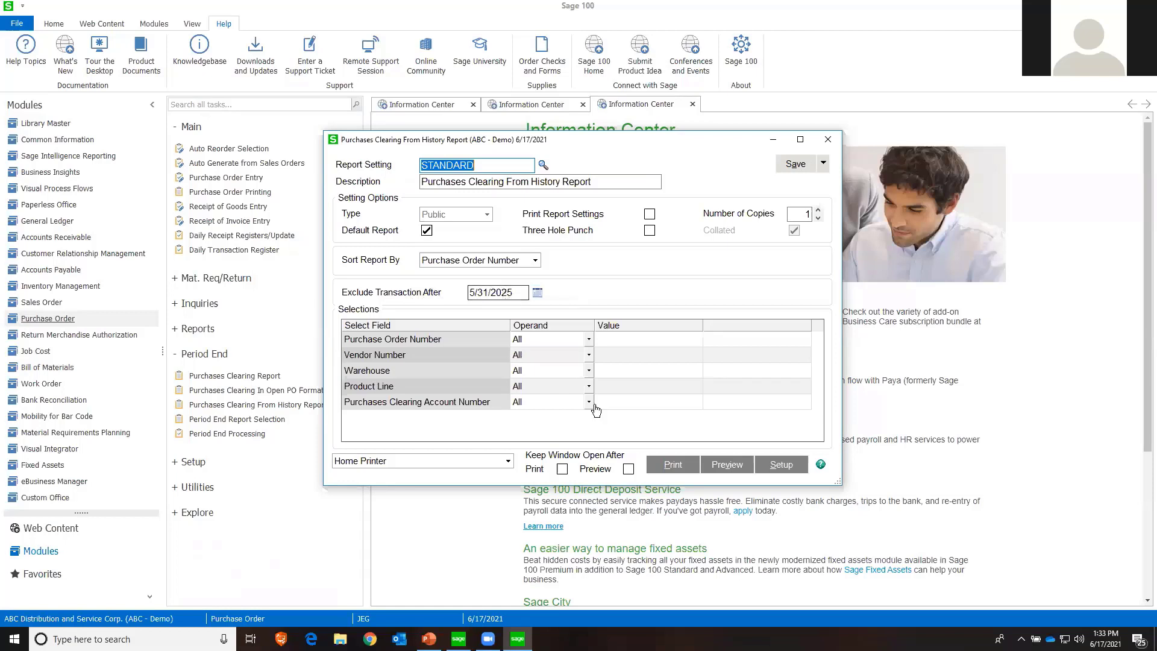
click(715, 468)
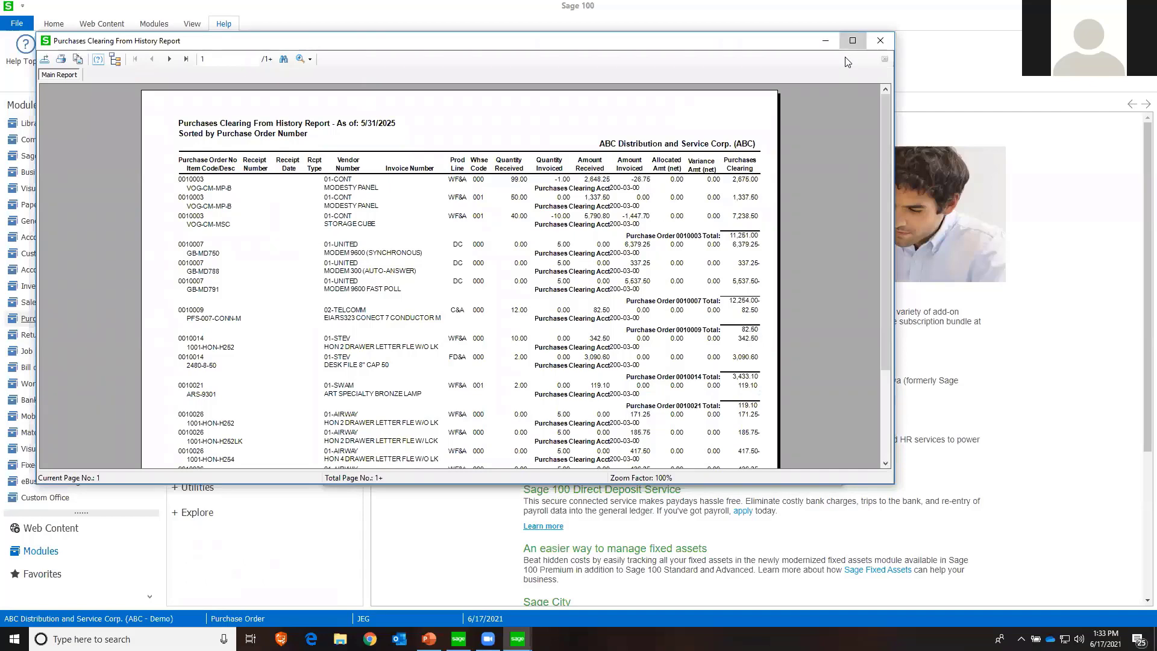
click(852, 40)
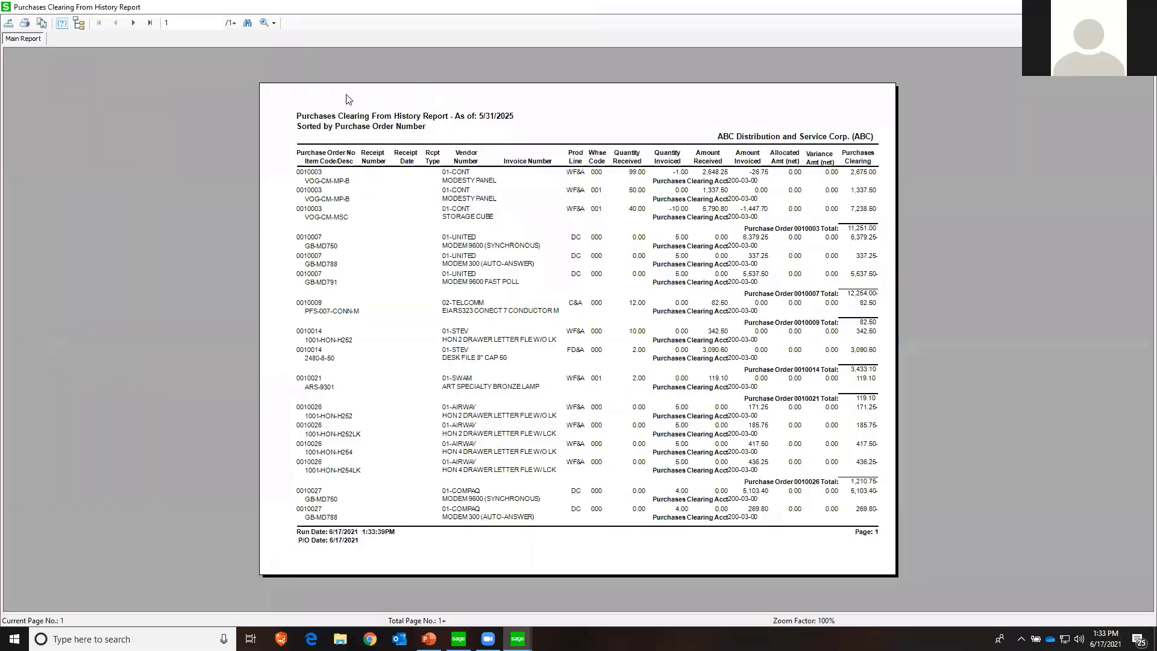
click(273, 22)
click(282, 38)
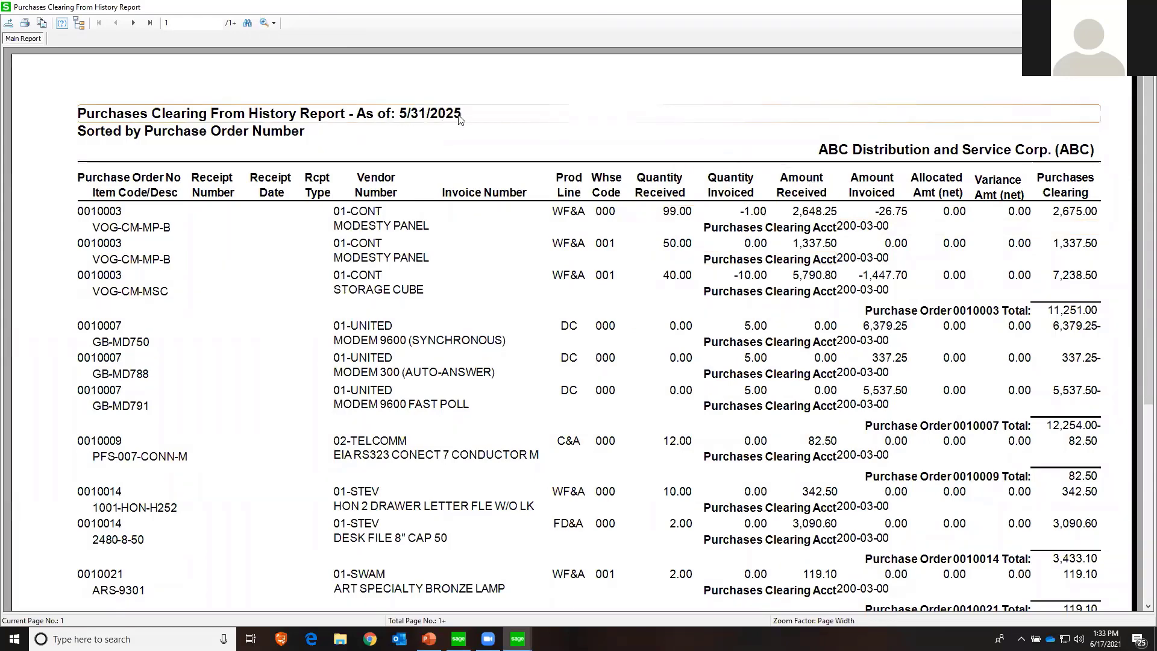
click(150, 24)
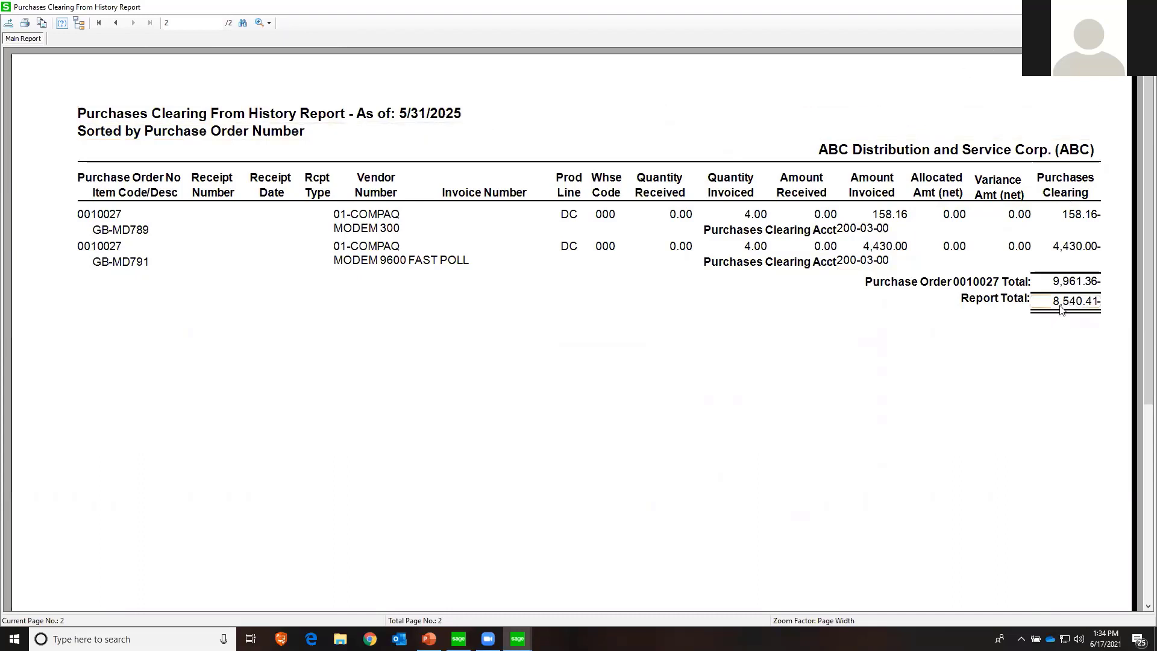
click(1143, 7)
Preview the Purchases Clearing Report for inventory items at page width, check its report total, and close the preview
click(247, 374)
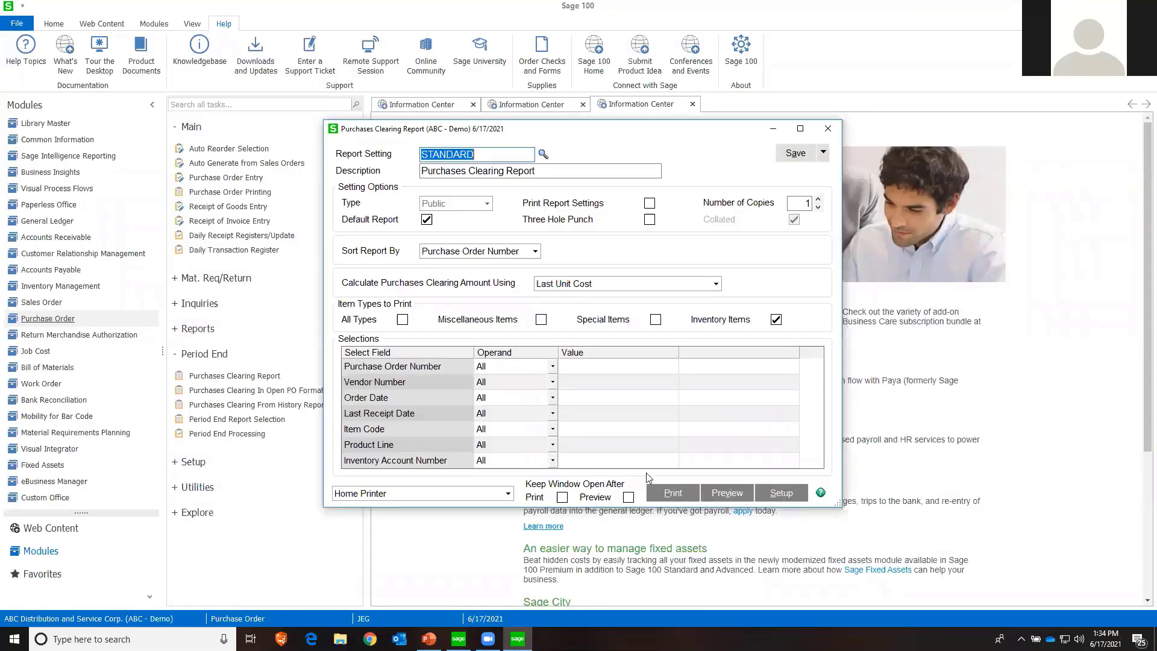
key(alt+v)
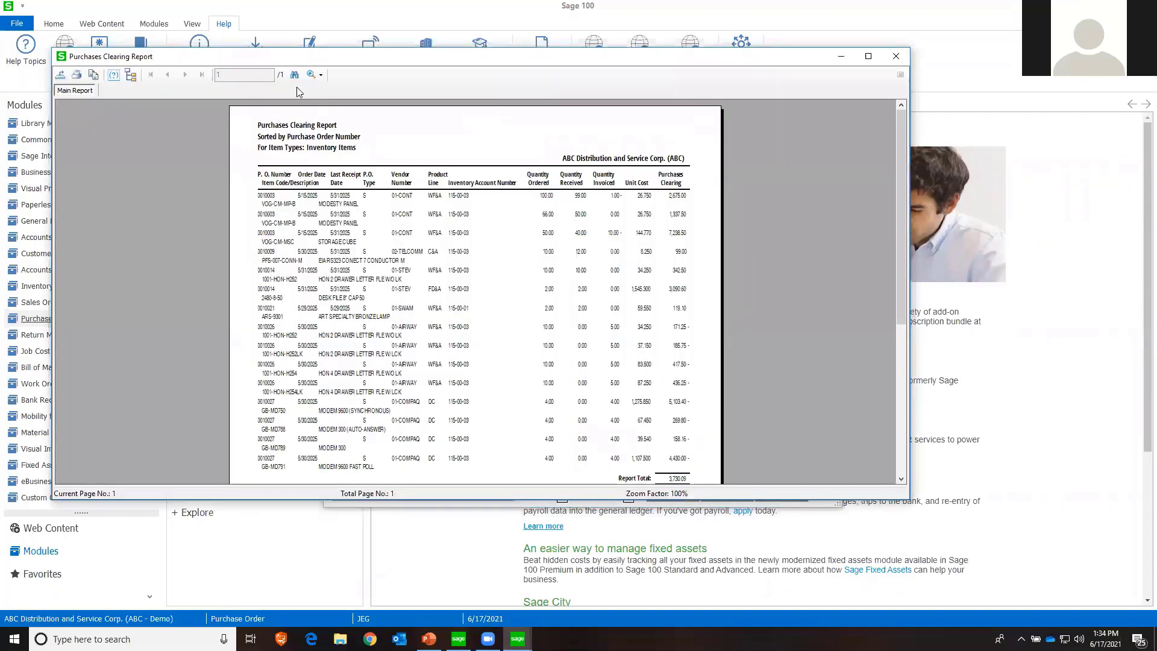
scroll(663, 426, down, 3)
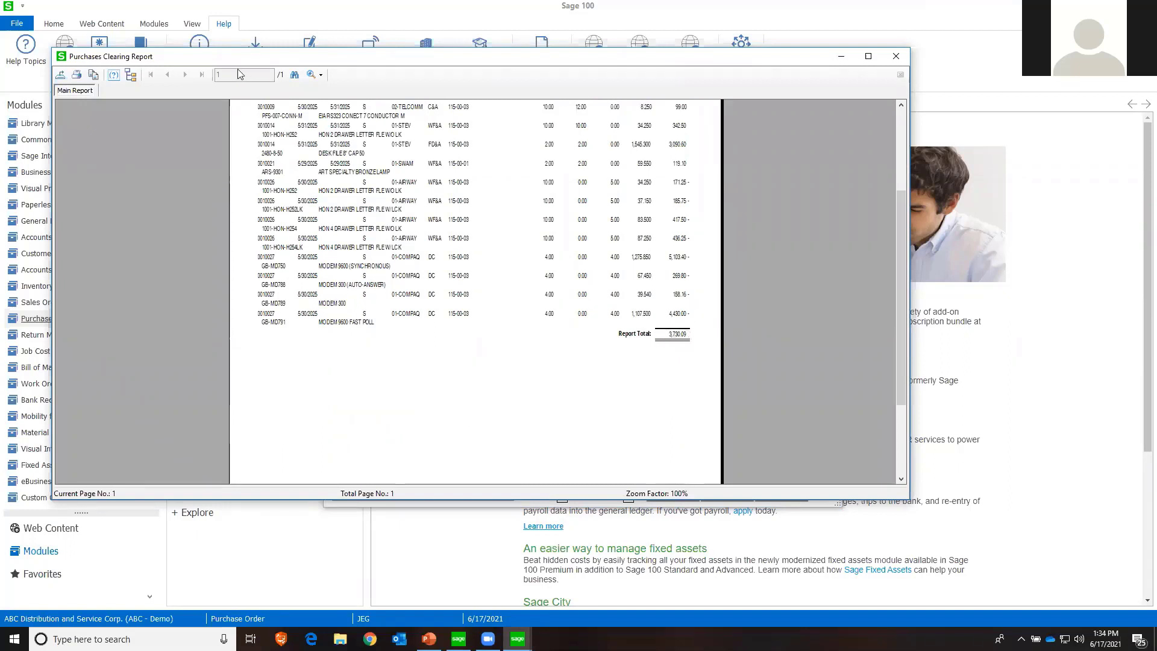
click(321, 75)
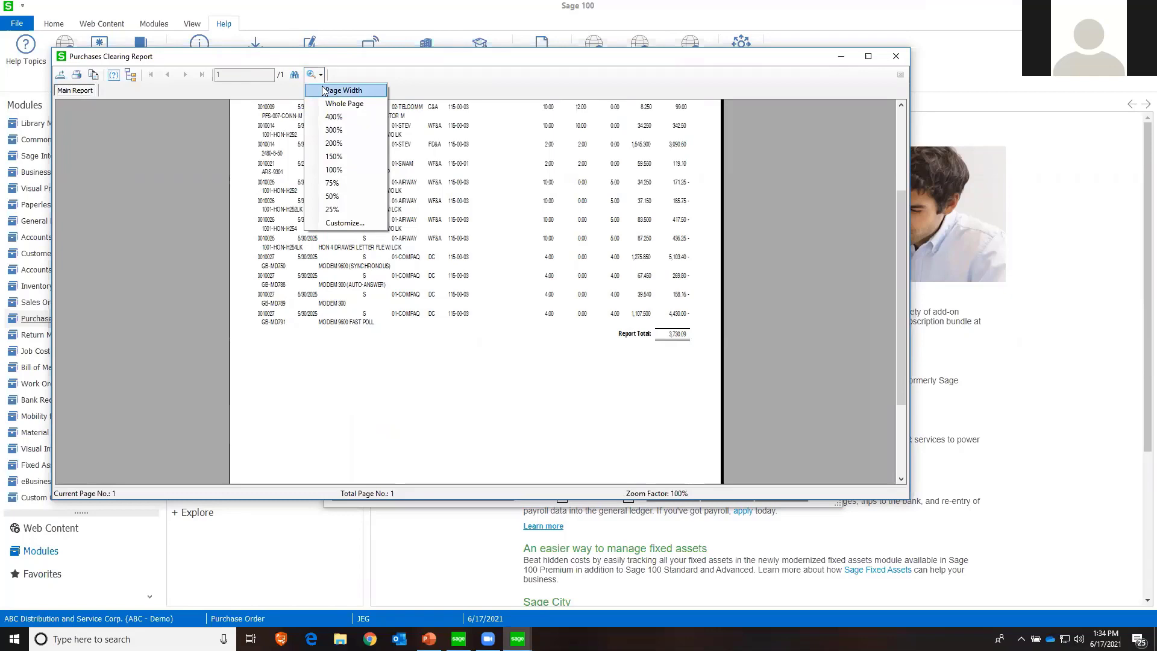
click(325, 90)
scroll(596, 301, down, 5)
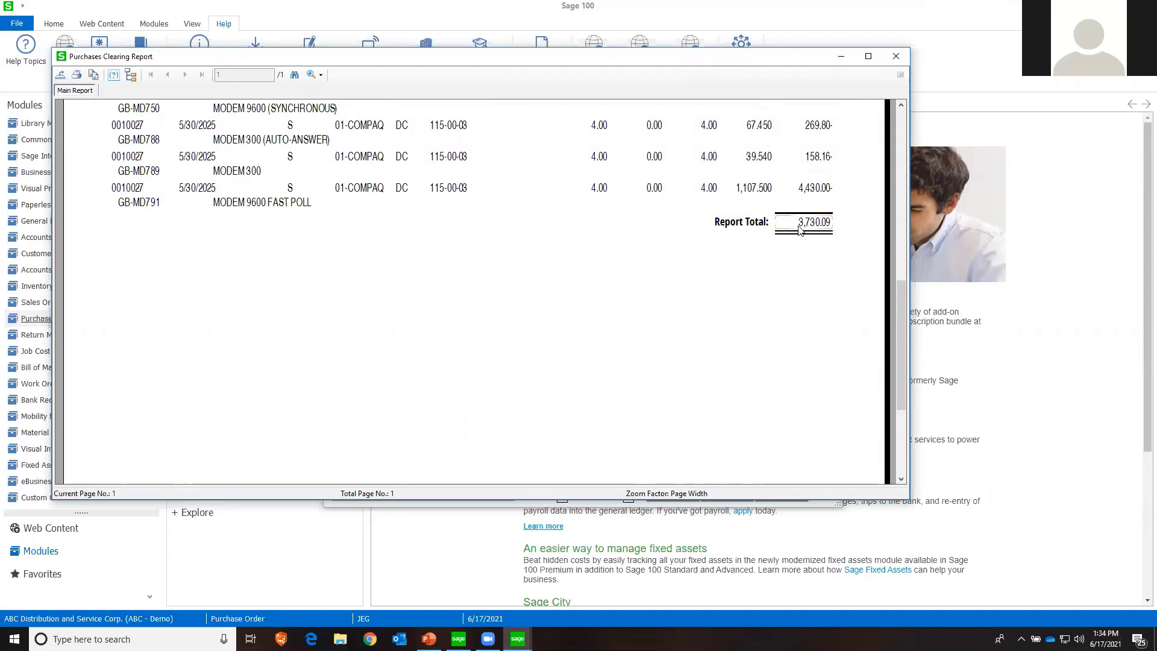
click(895, 57)
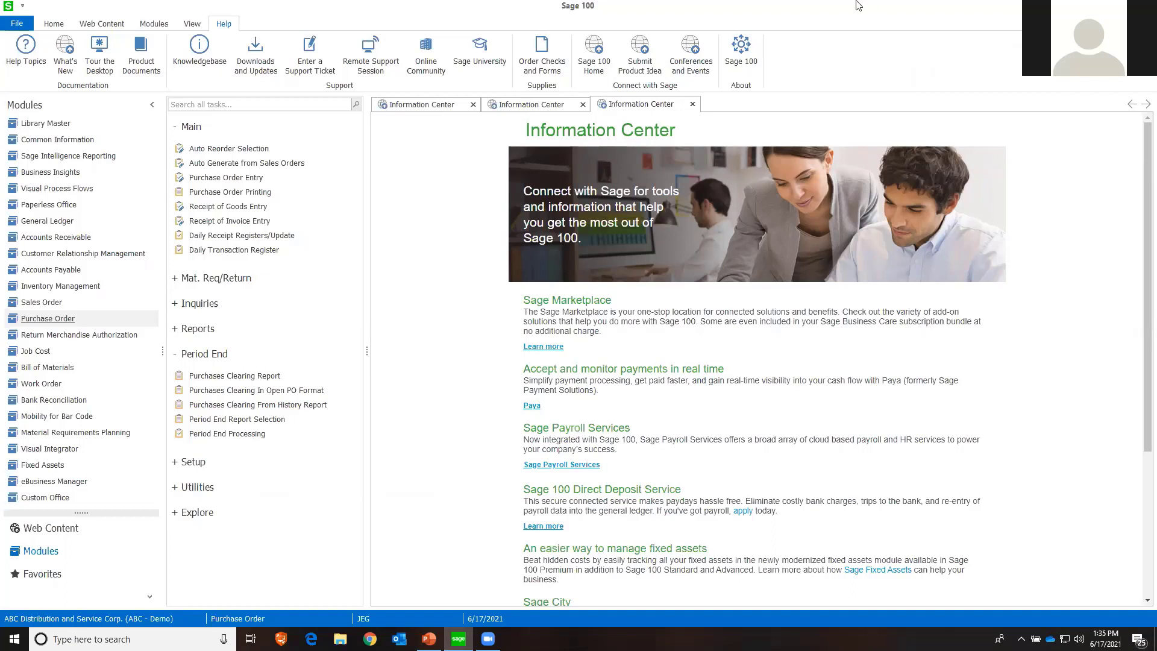
Run the *utl program and look through the full list of available utilities
click(14, 25)
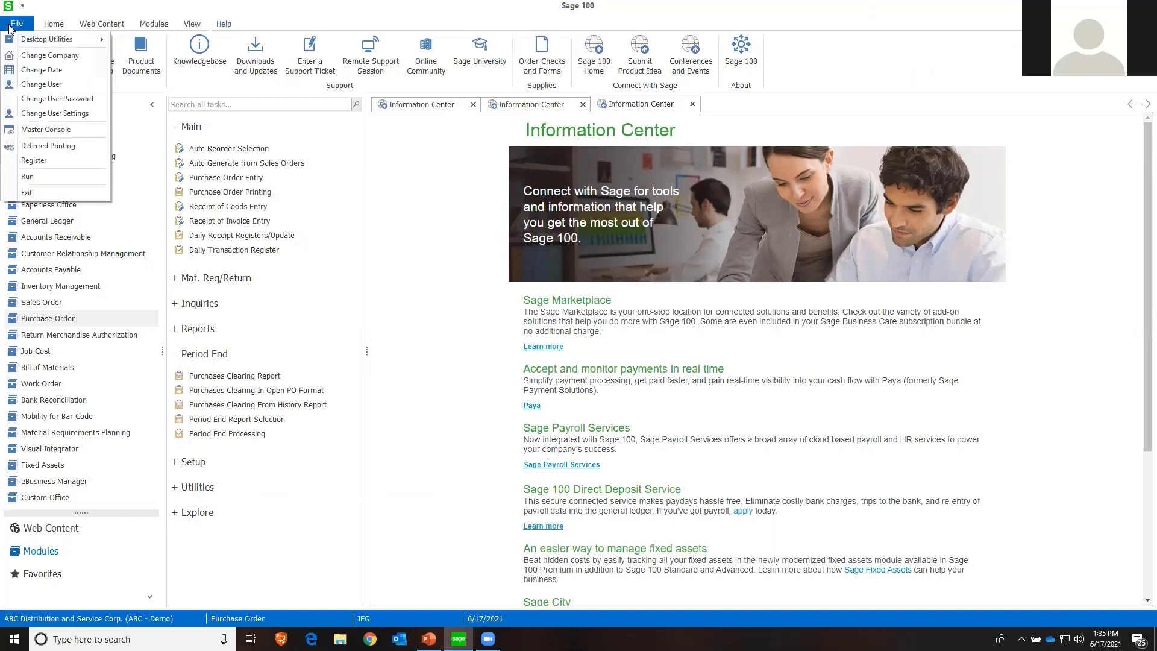
click(27, 176)
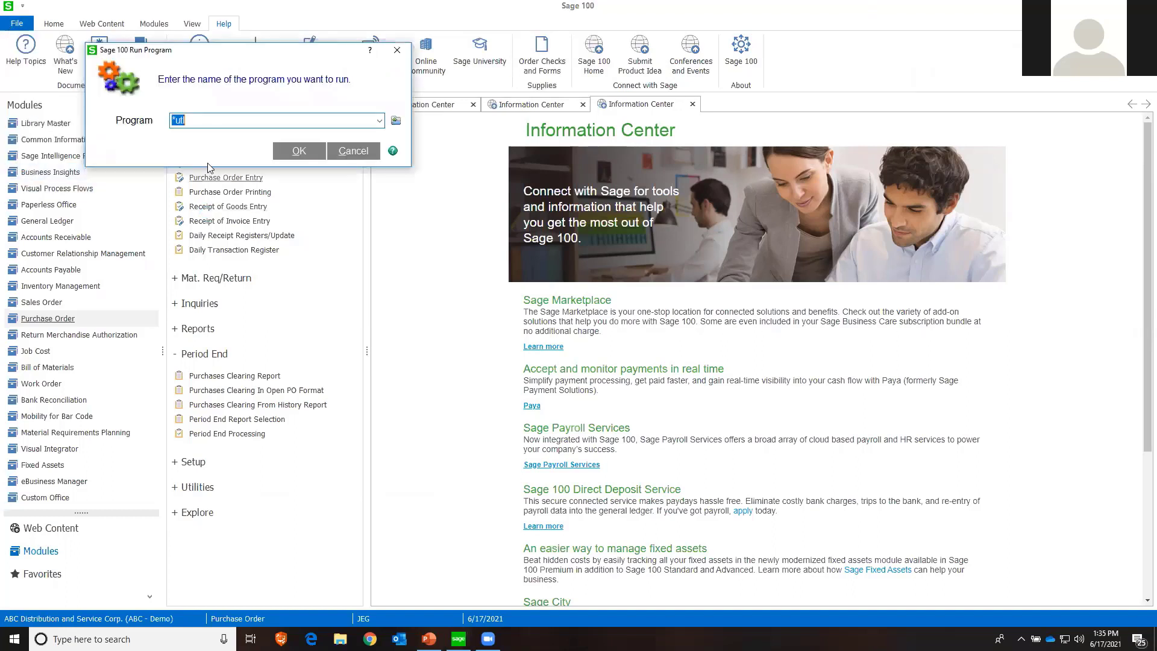
text(*utl)
click(299, 152)
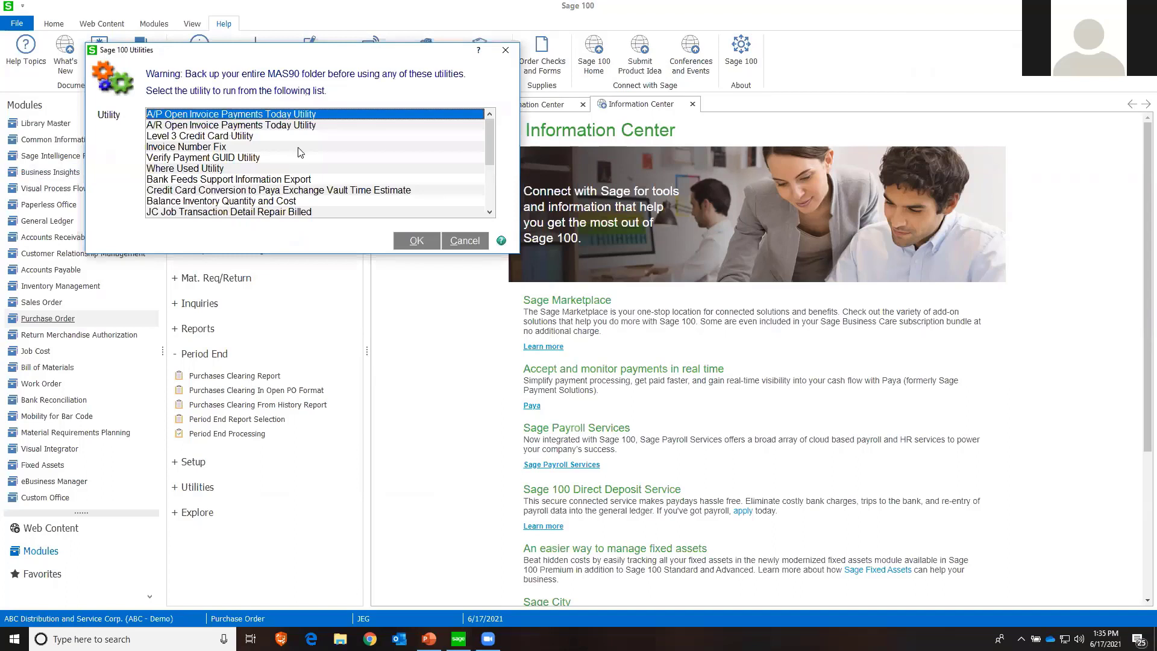
click(490, 213)
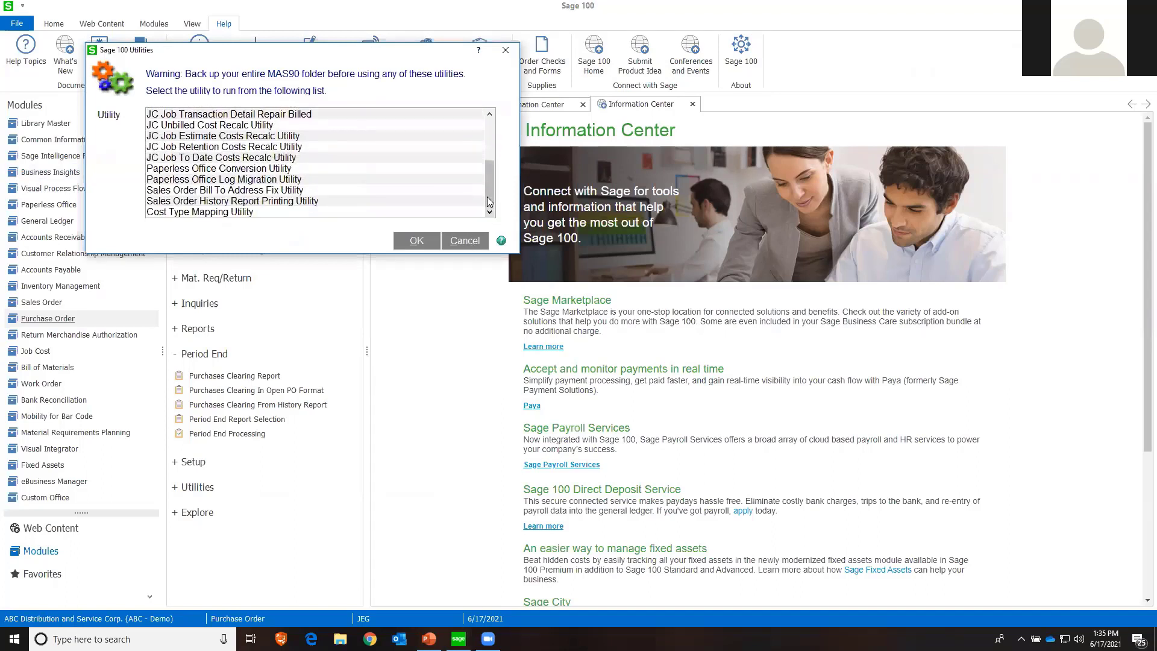
Select the A/P Open Invoice Payments Today Utility from the utilities list and run it
drag(490, 184, 489, 146)
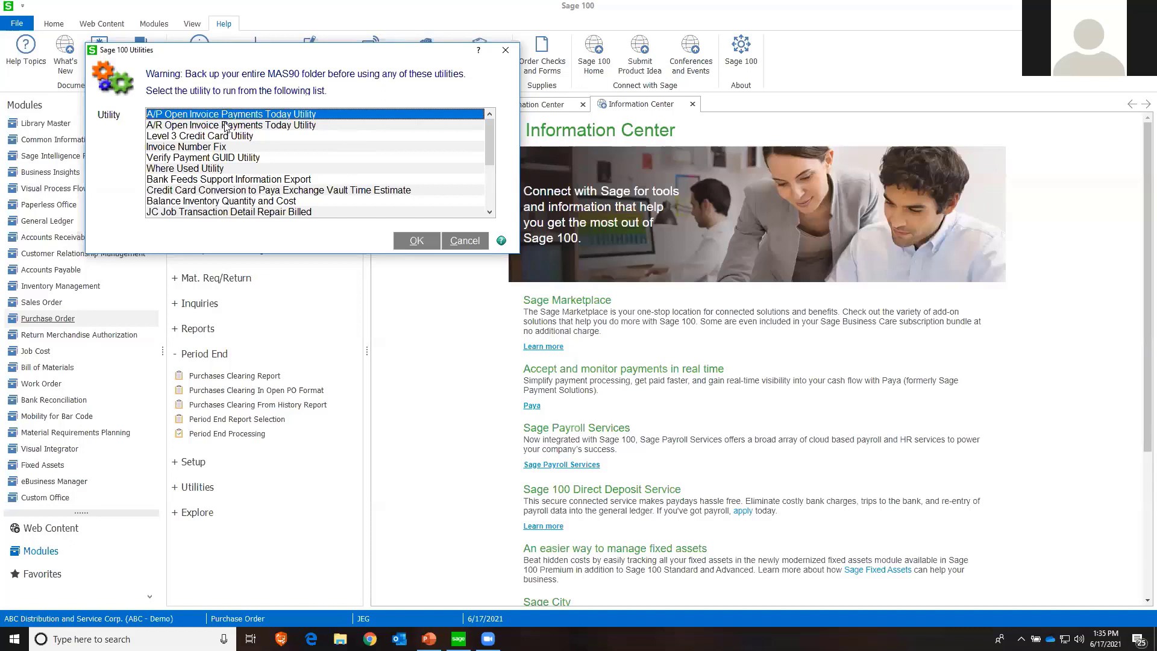
scroll(227, 126, down, 1)
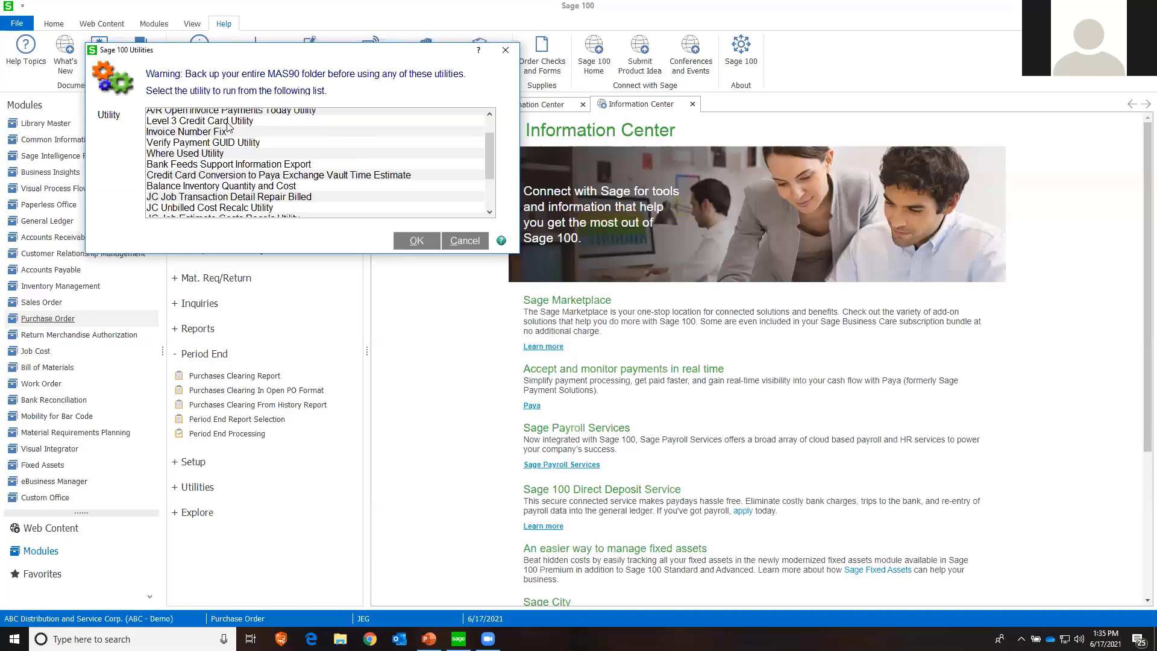
scroll(229, 128, up, 1)
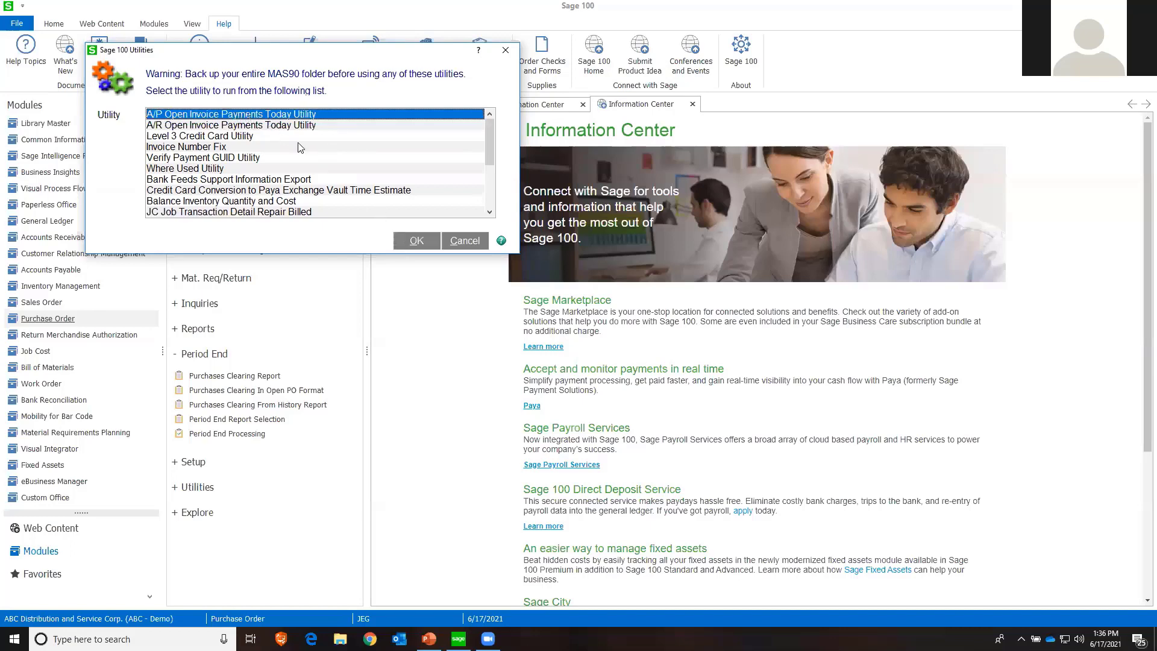
click(398, 240)
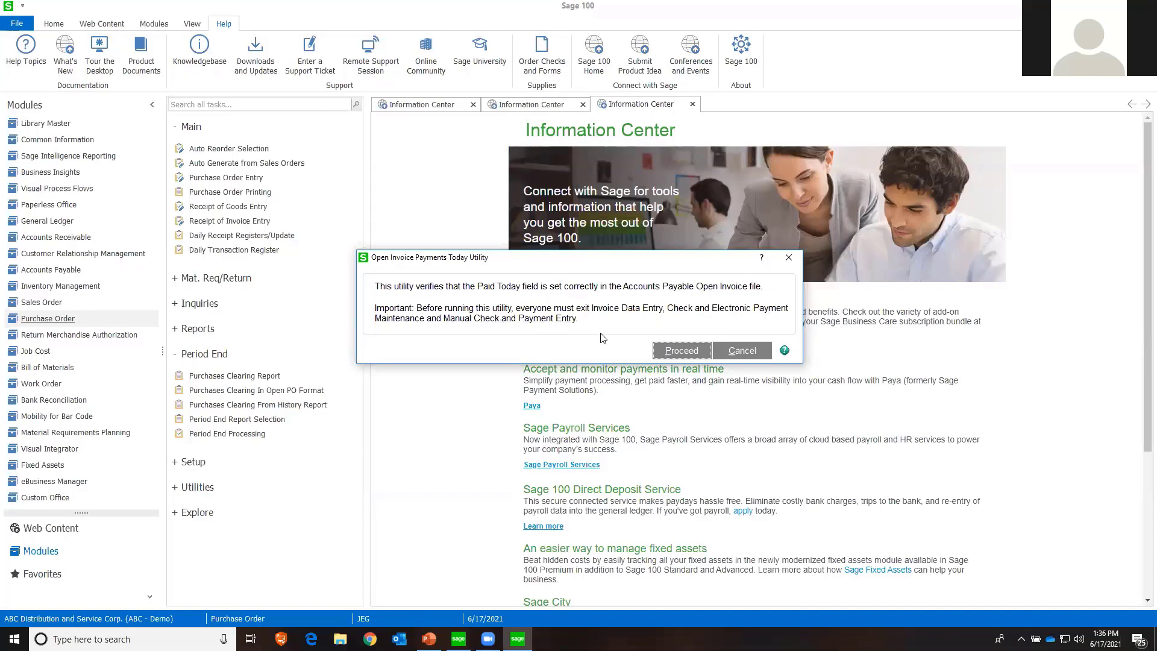
click(663, 348)
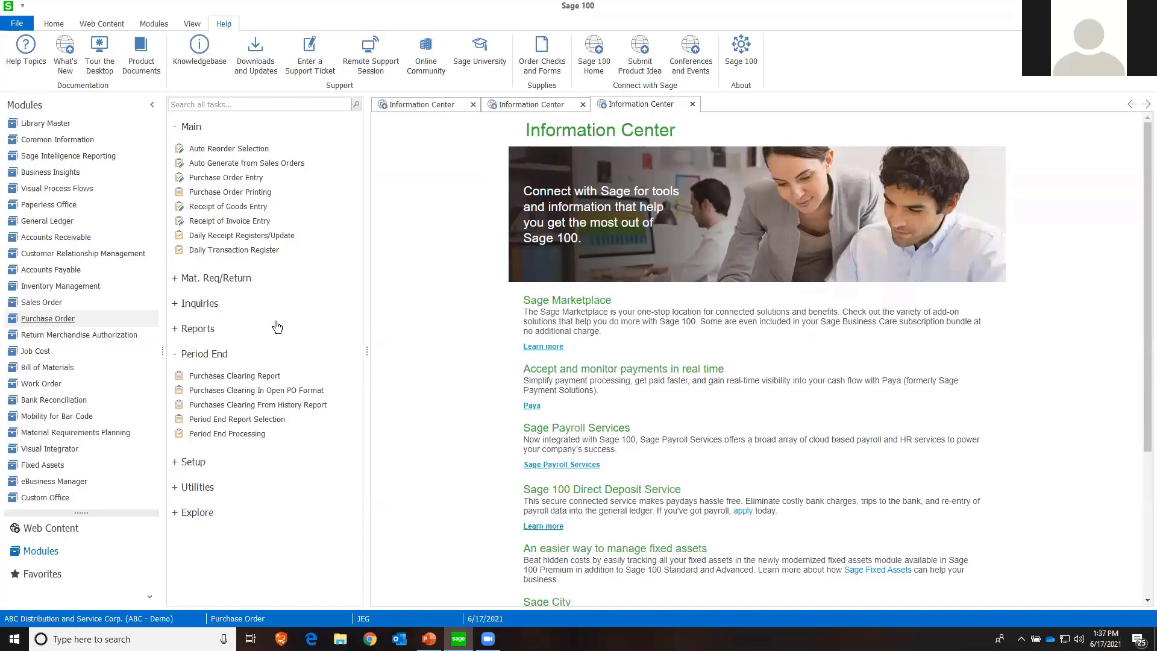
In Inventory Management Options, set the default transaction date search selection to Last 90 Days or Newer and accept the change
click(60, 285)
click(283, 150)
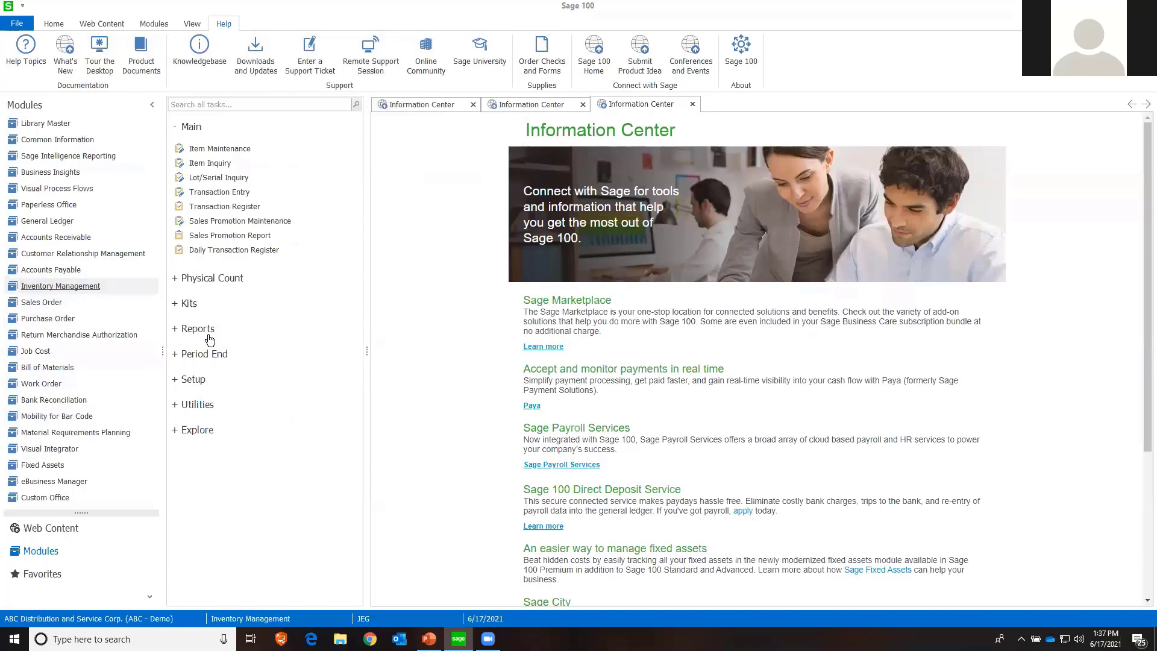
click(202, 381)
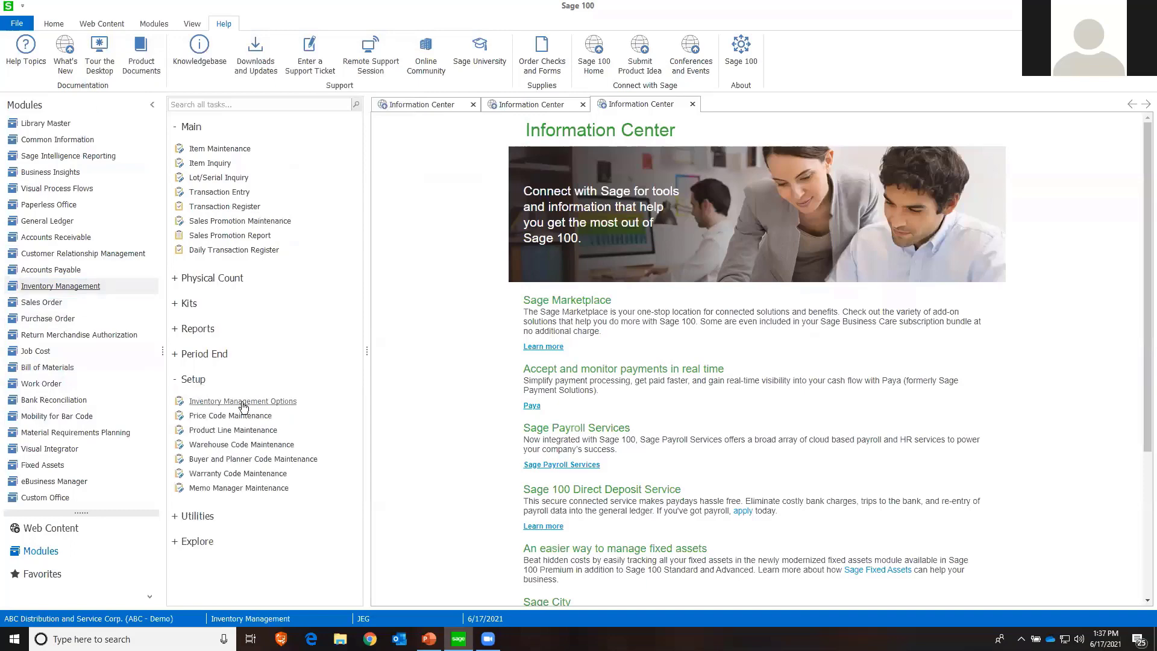
click(241, 402)
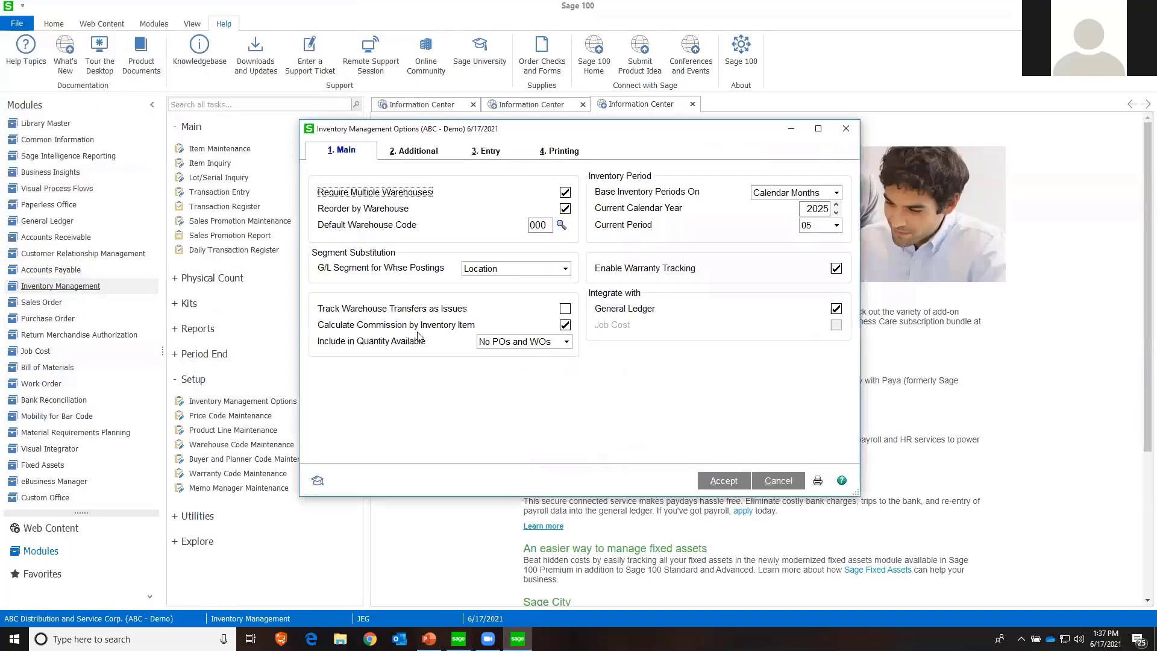
click(398, 158)
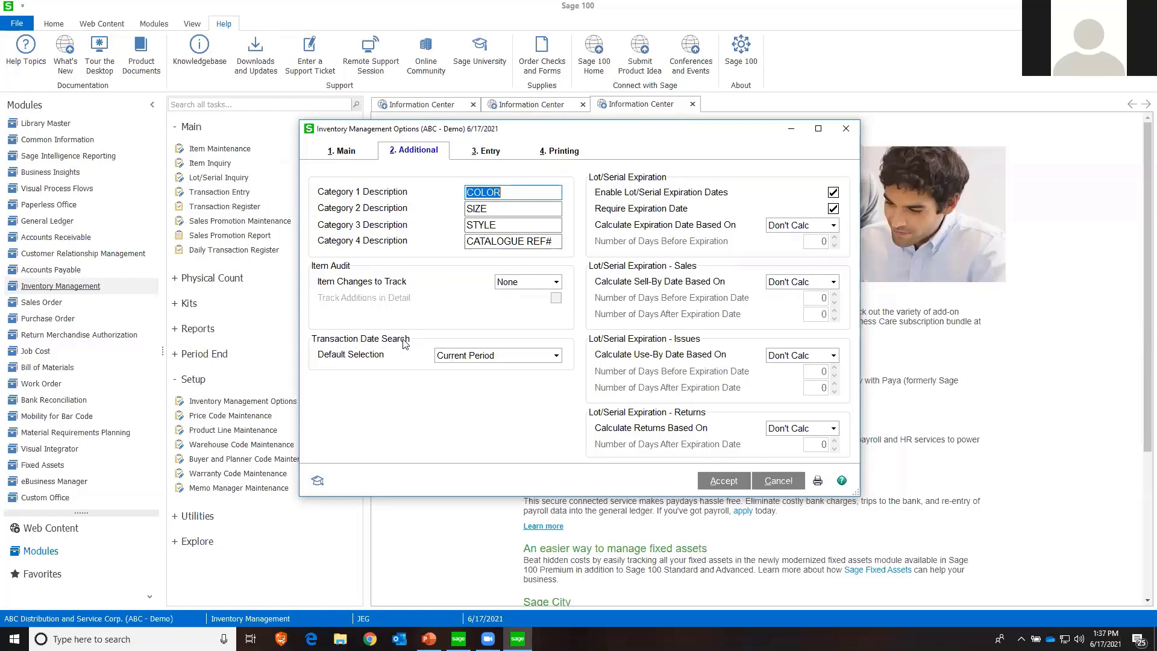
click(493, 358)
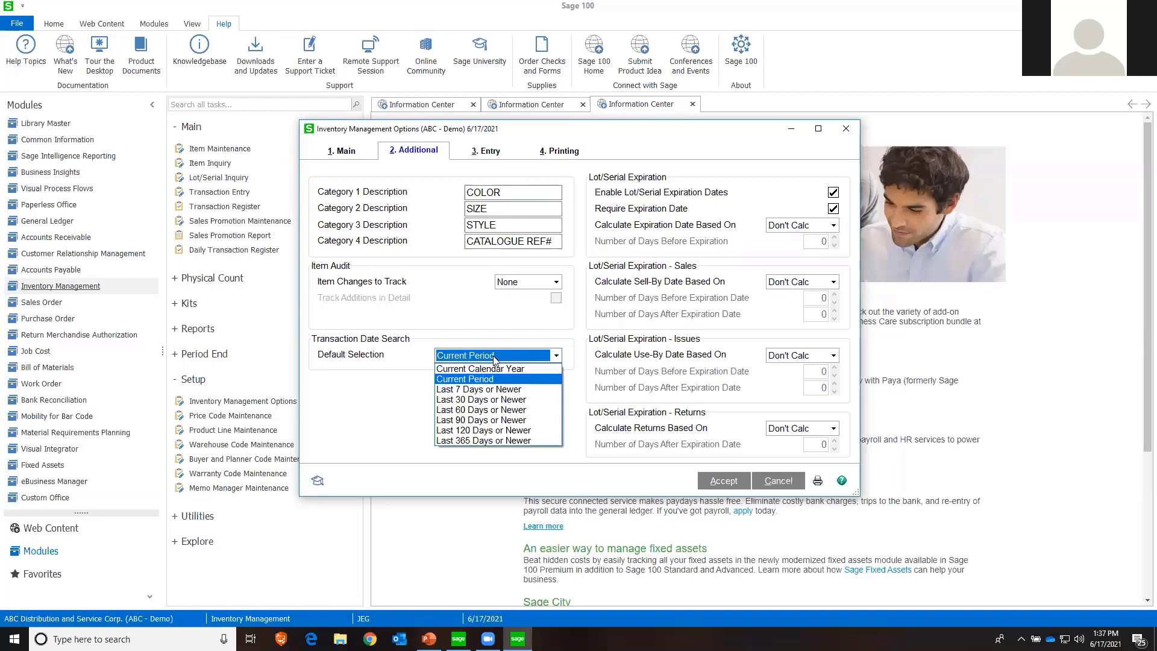
click(480, 422)
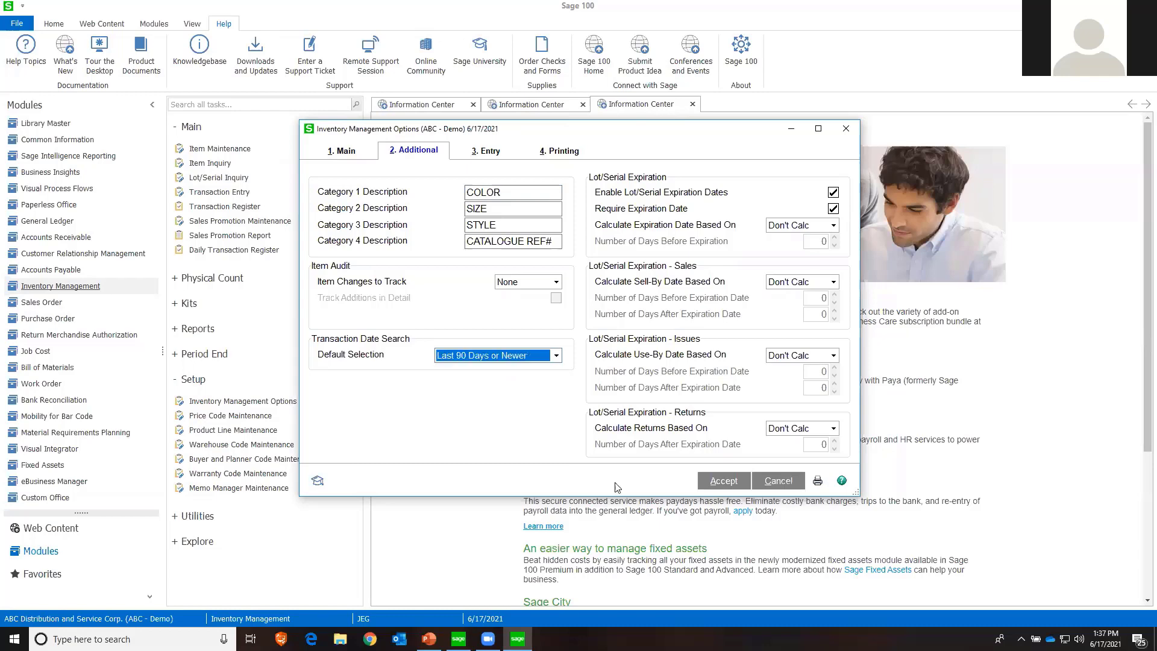
click(722, 485)
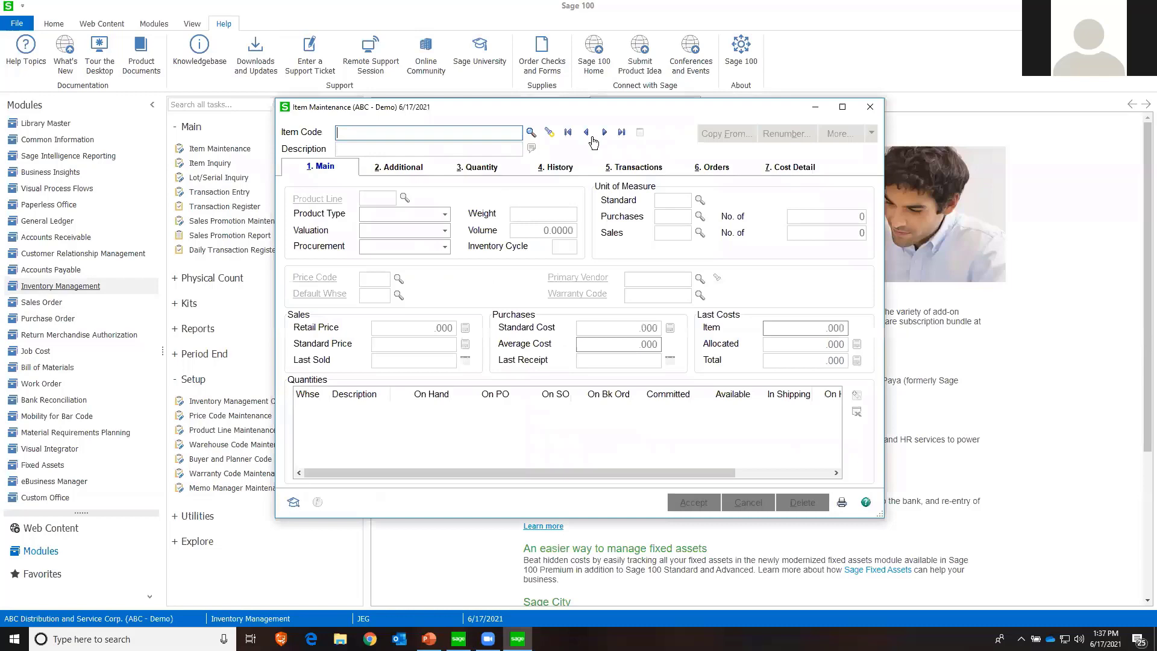
Bring up item 1001-HON-H252 in Item Maintenance and check the date range applied to its transactions
click(605, 134)
click(620, 171)
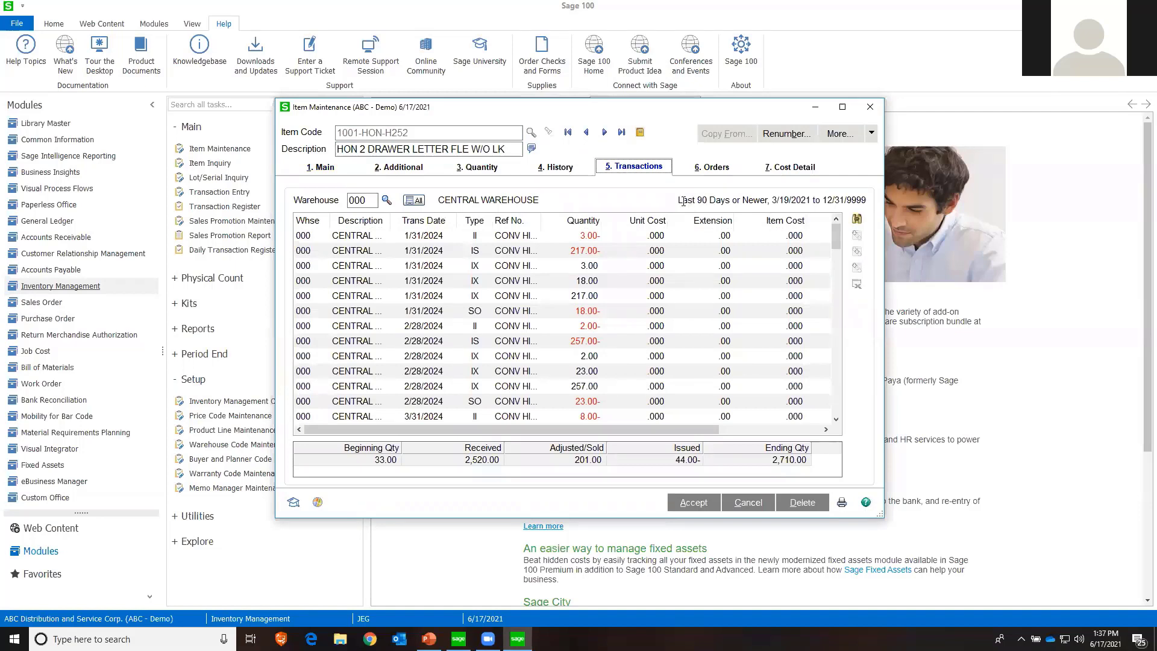
drag(678, 200, 850, 216)
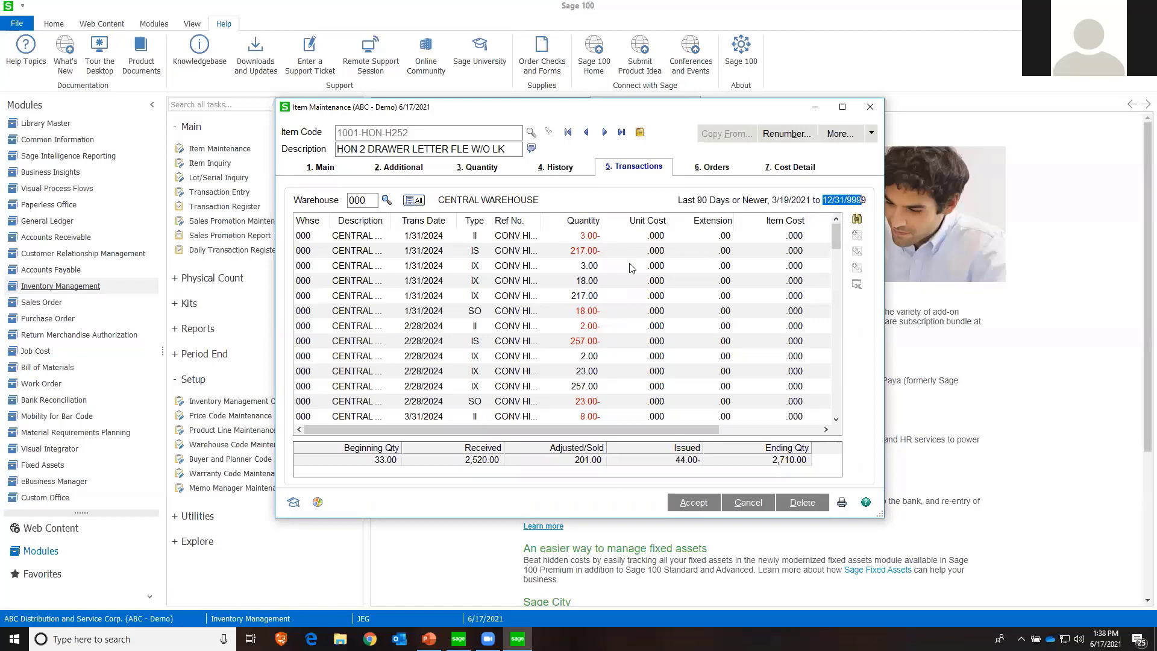
Filter the item's transactions with the transaction date operand set to All, and recheck the default criteria in the transaction search
click(857, 223)
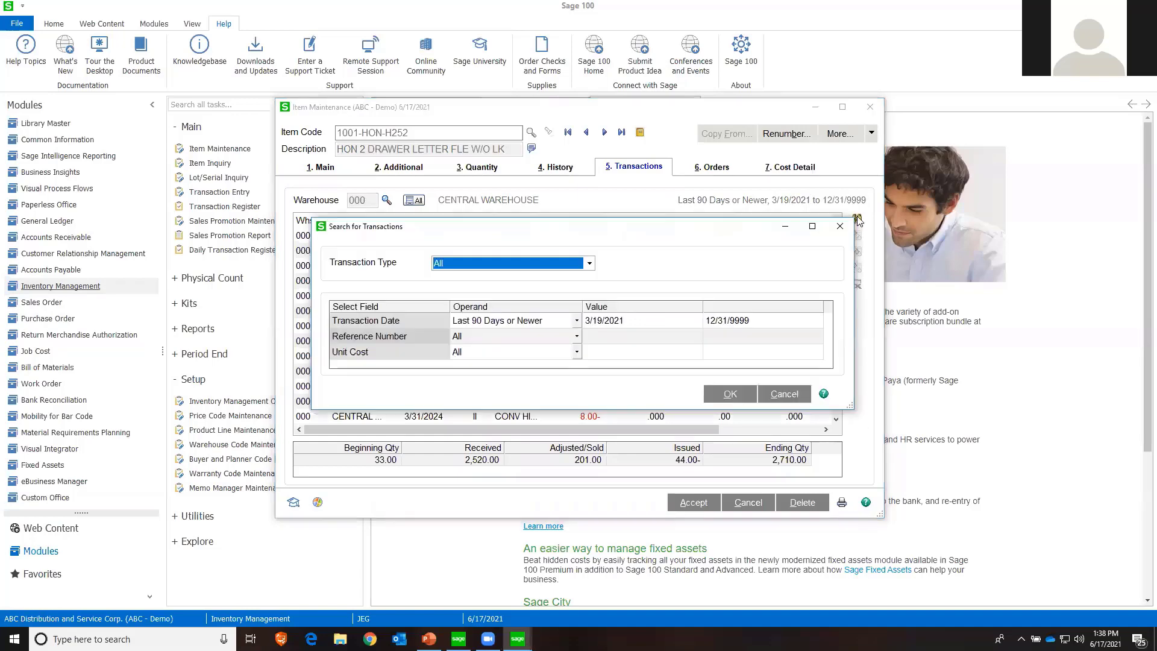
click(573, 321)
click(576, 320)
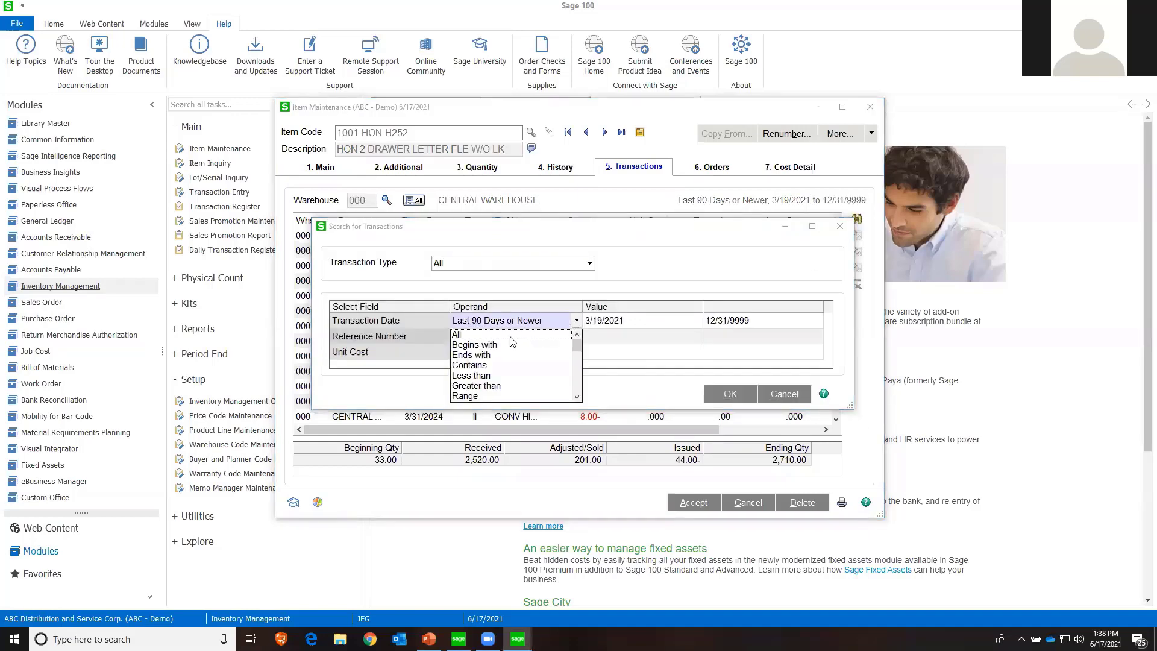
click(513, 335)
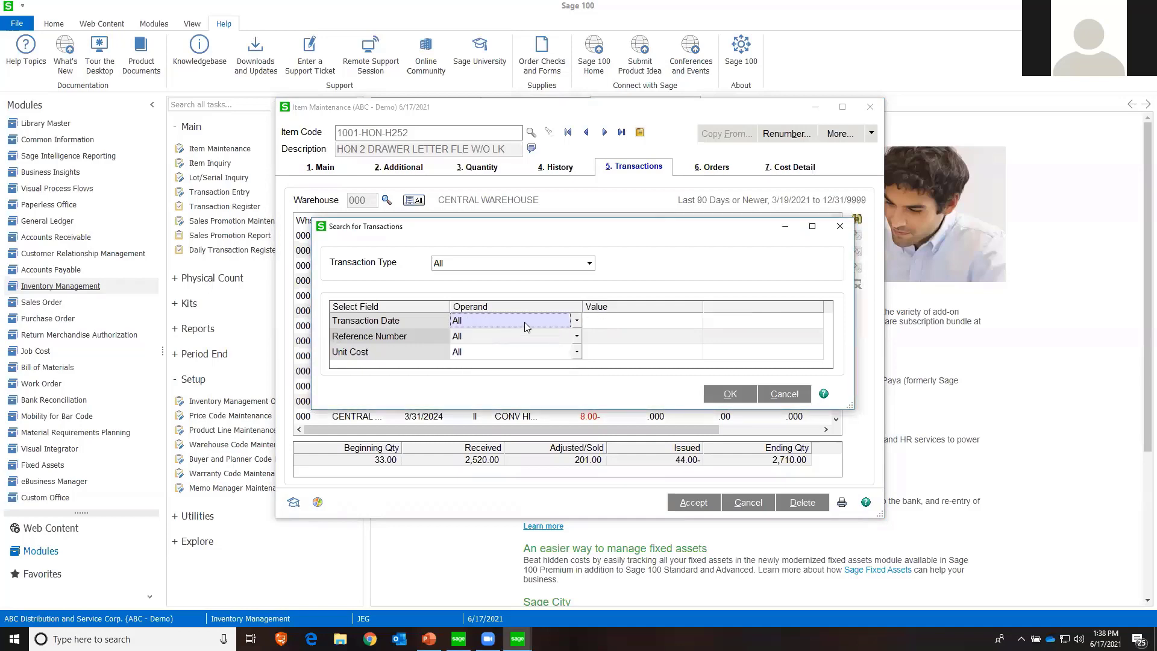
click(576, 320)
click(576, 321)
click(728, 394)
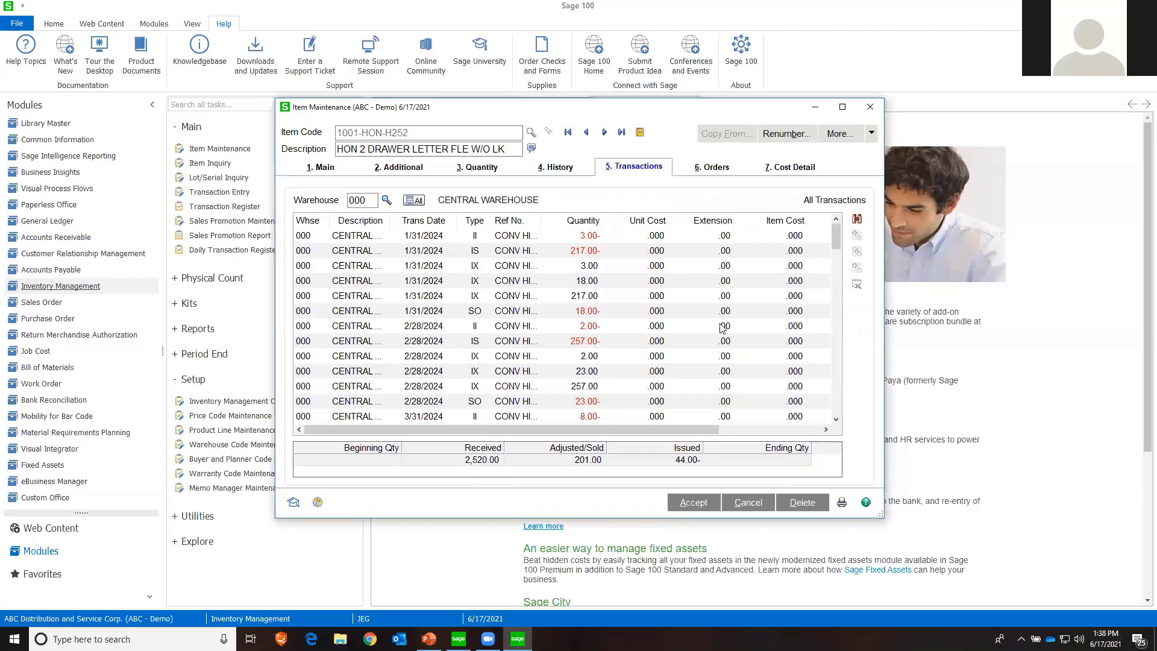
click(857, 221)
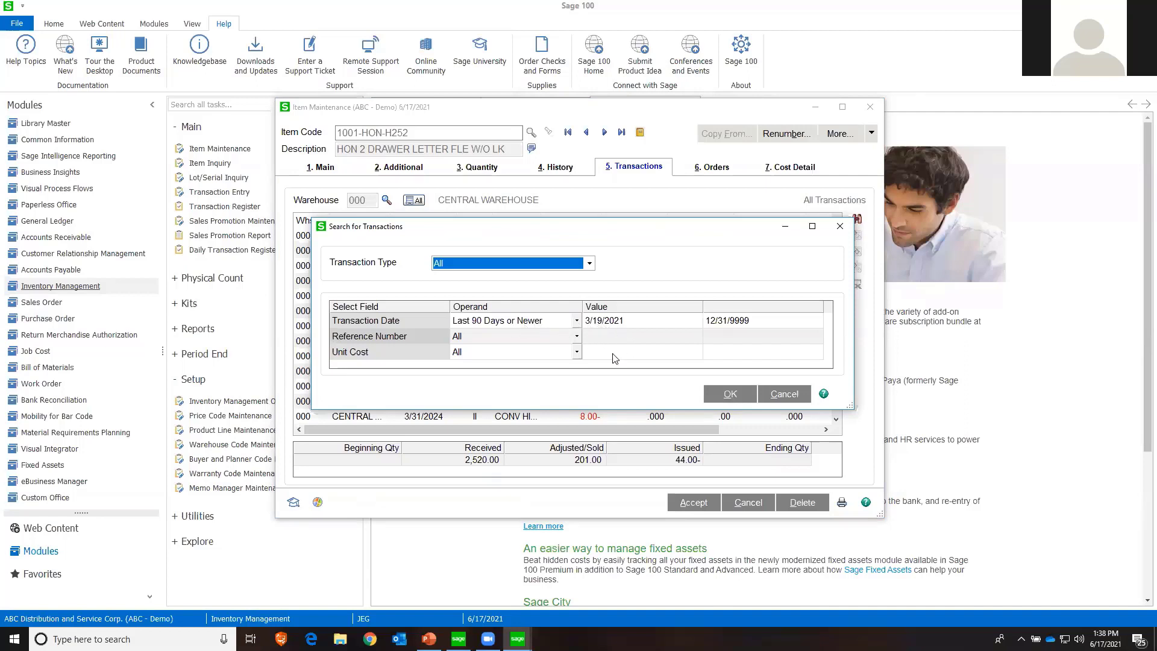
click(779, 394)
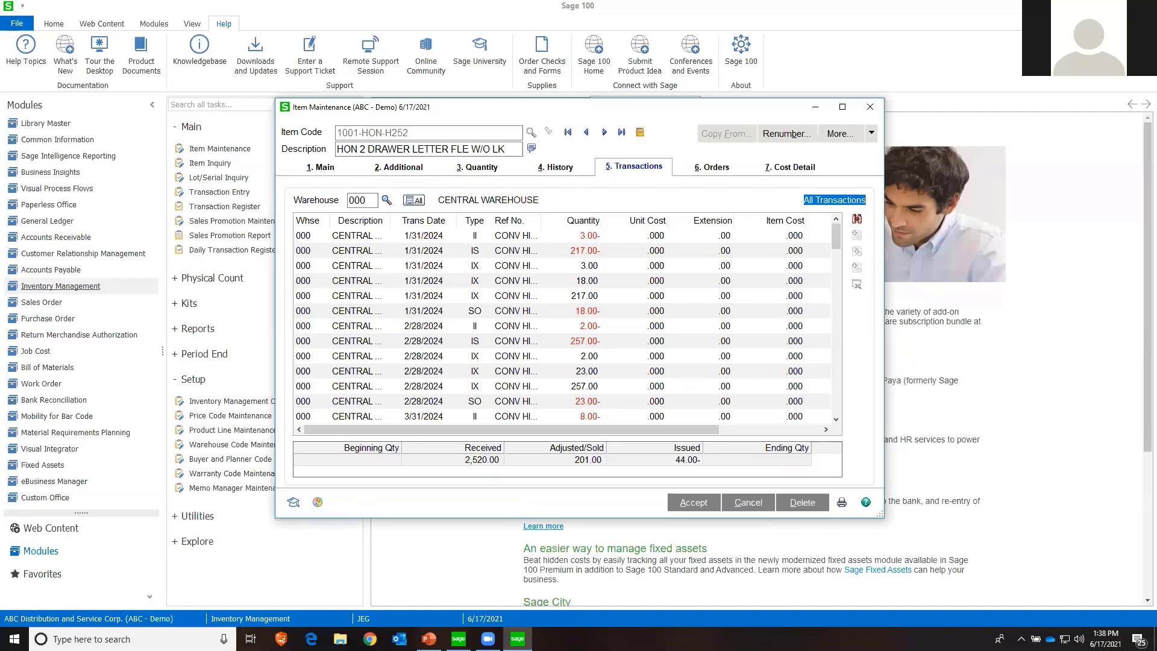
Switch to PowerPoint, start the slide show from the 2021 New Features slide, swap the presenter display, and advance to Questions & Answers
key(alt+Tab)
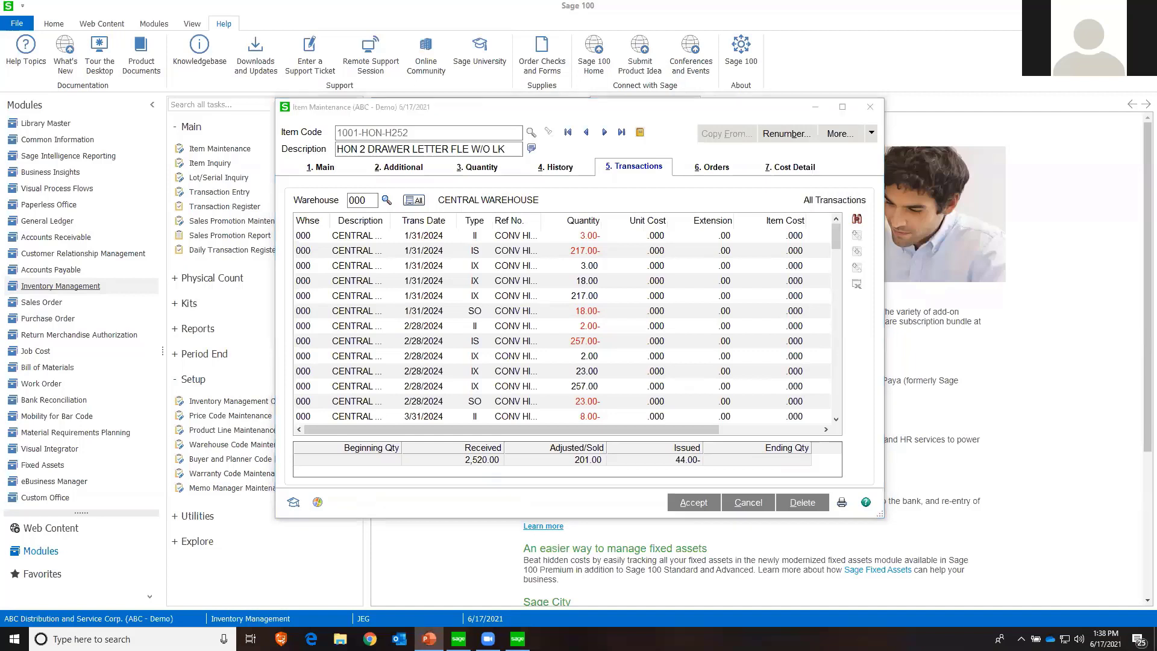
key(shift+F5)
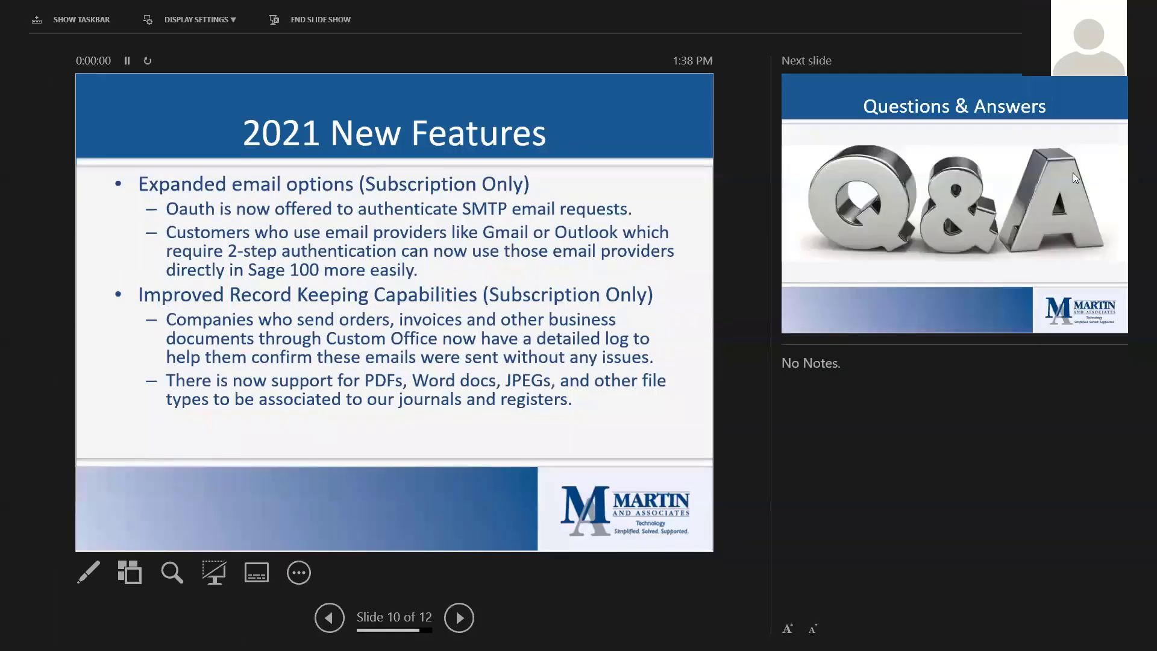
click(211, 23)
click(216, 53)
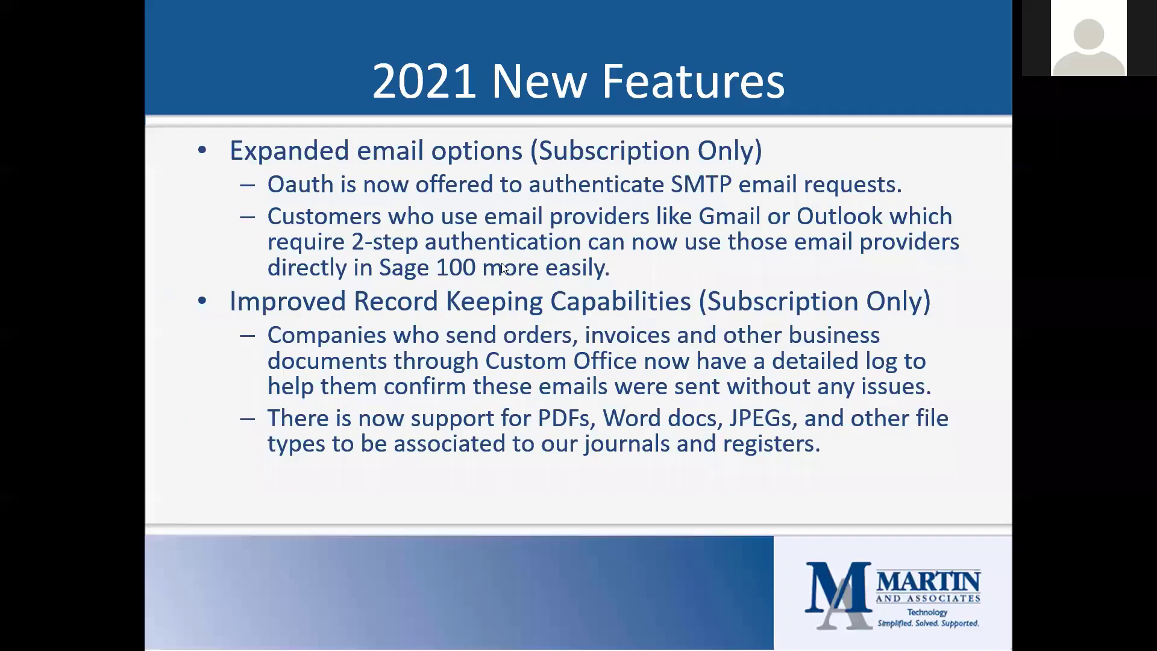
click(509, 273)
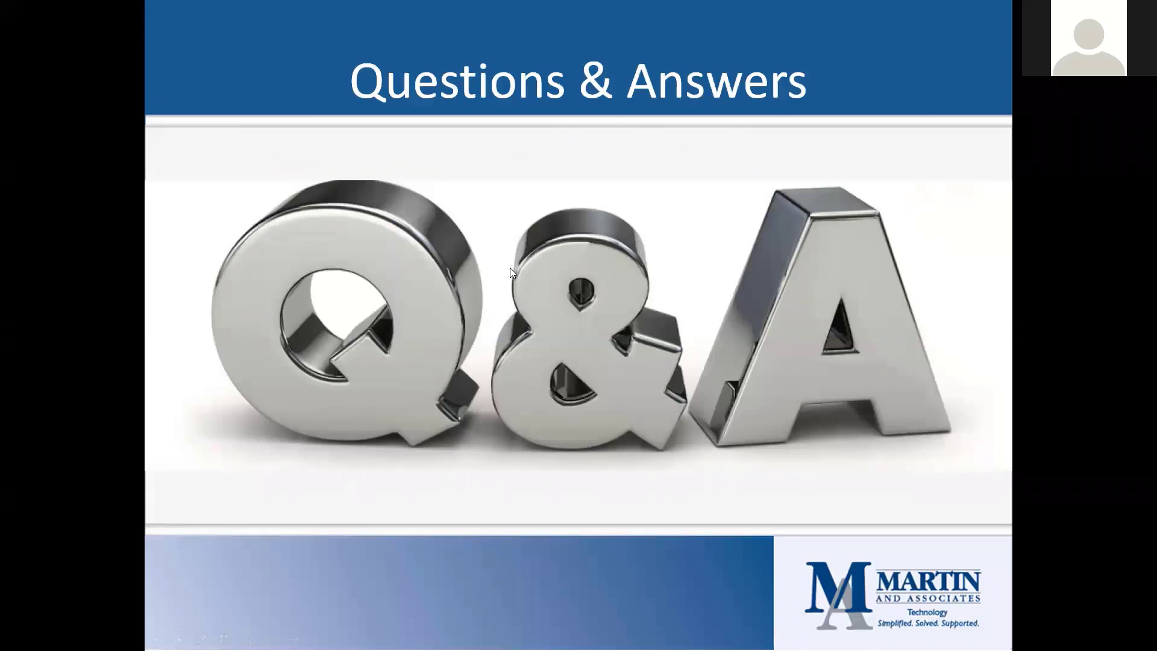